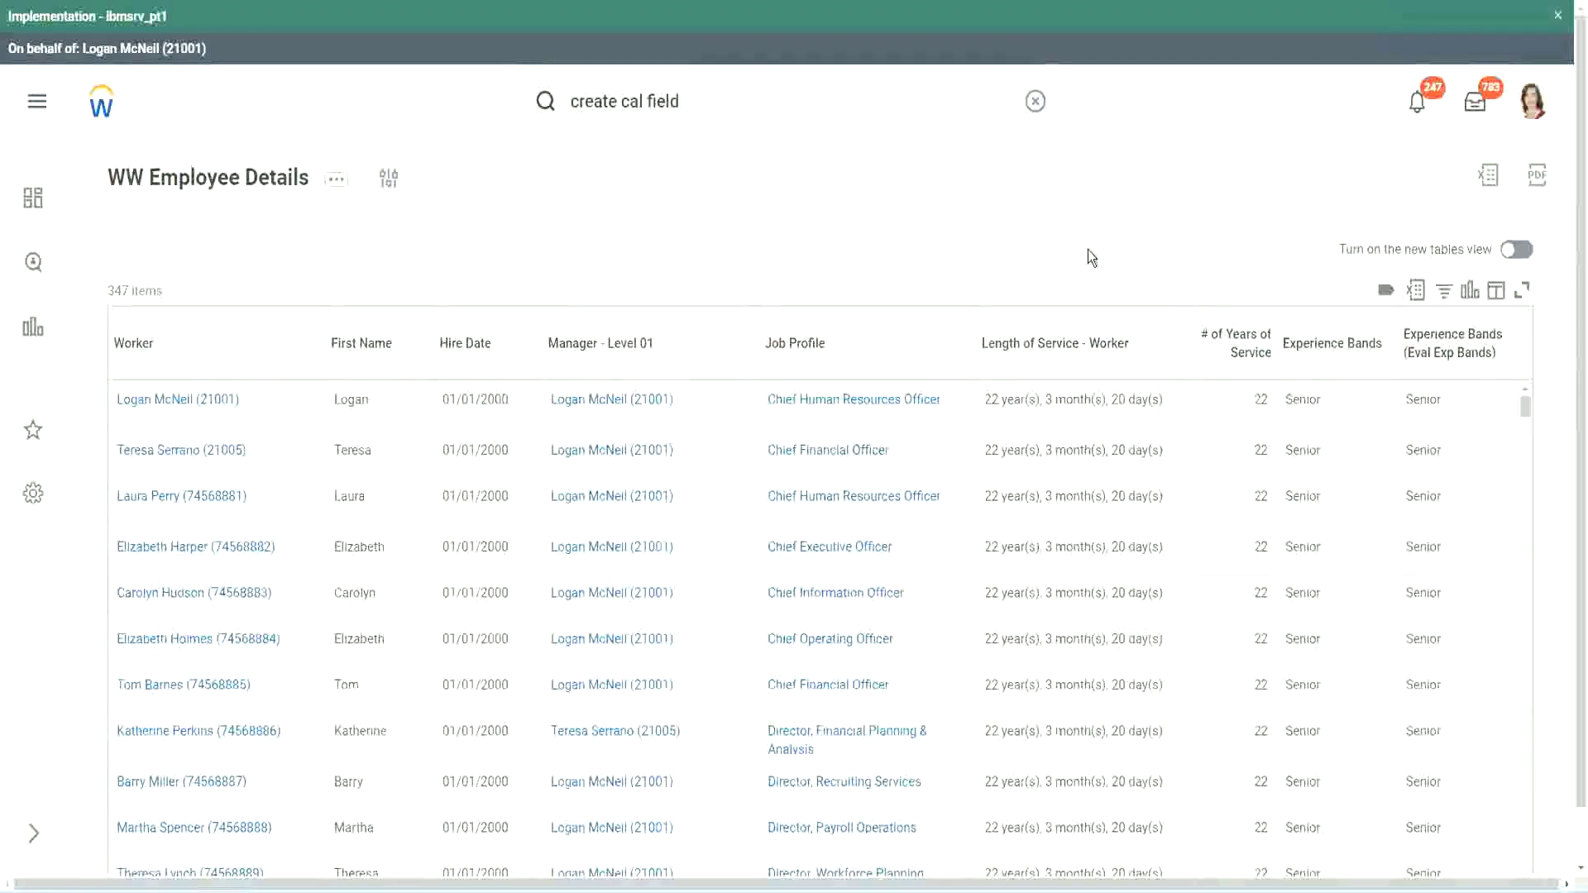
# Copy the name of the existing Evaluate Expression calculated field that derives experience bands
pyautogui.click(1379, 400)
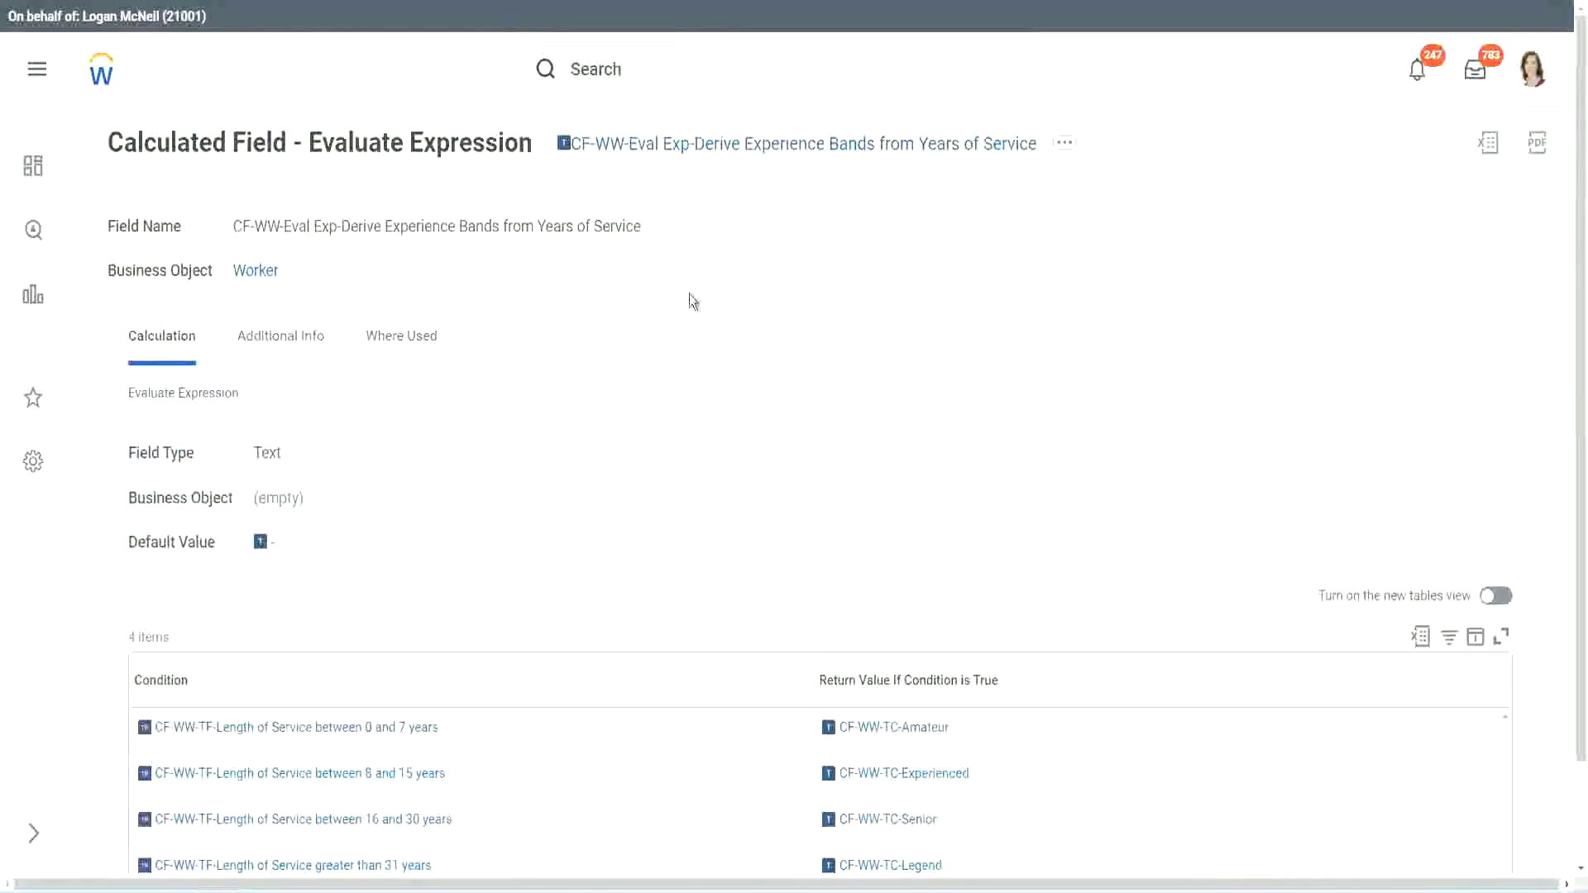
pyautogui.rightClick(693, 148)
pyautogui.click(744, 248)
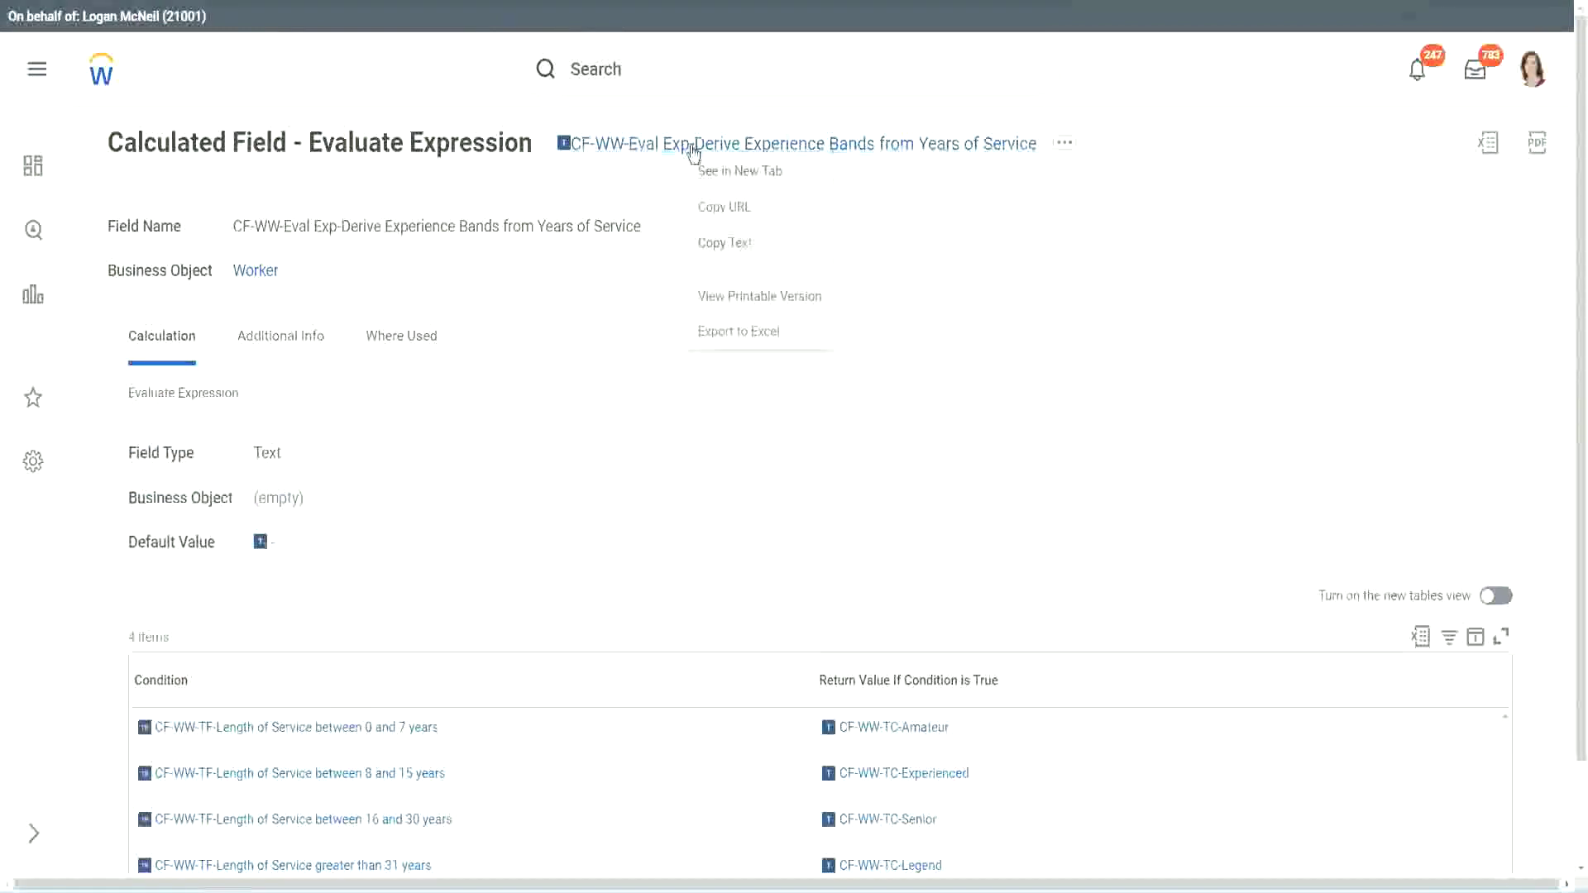
# Search for "create calc field" and open the Create Calculated Field task
pyautogui.click(665, 73)
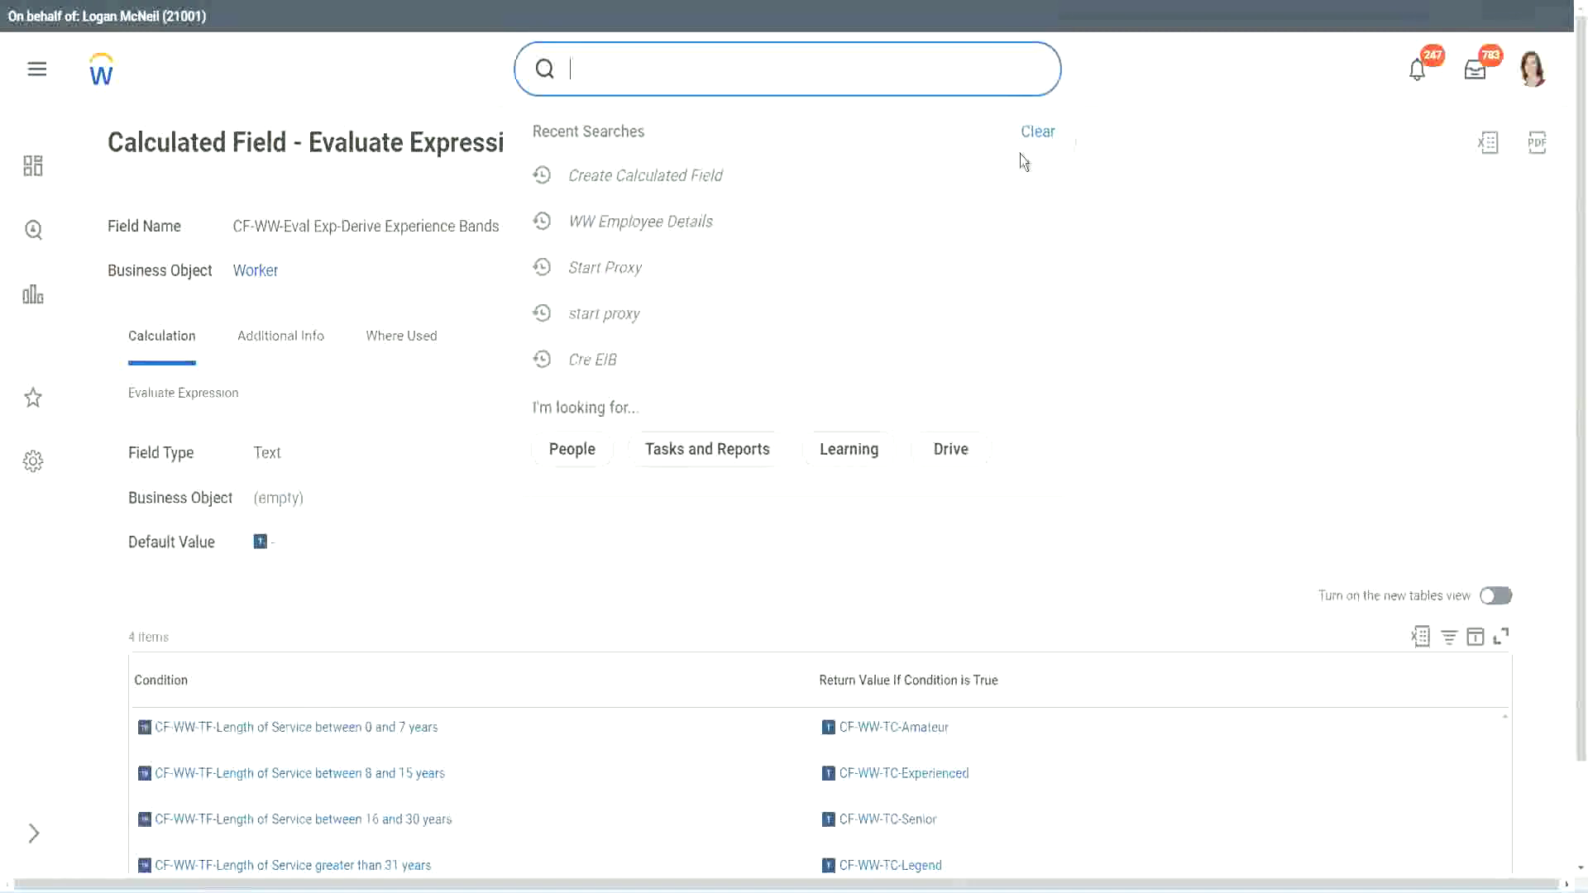
pyautogui.press('Escape')
pyautogui.click(629, 62)
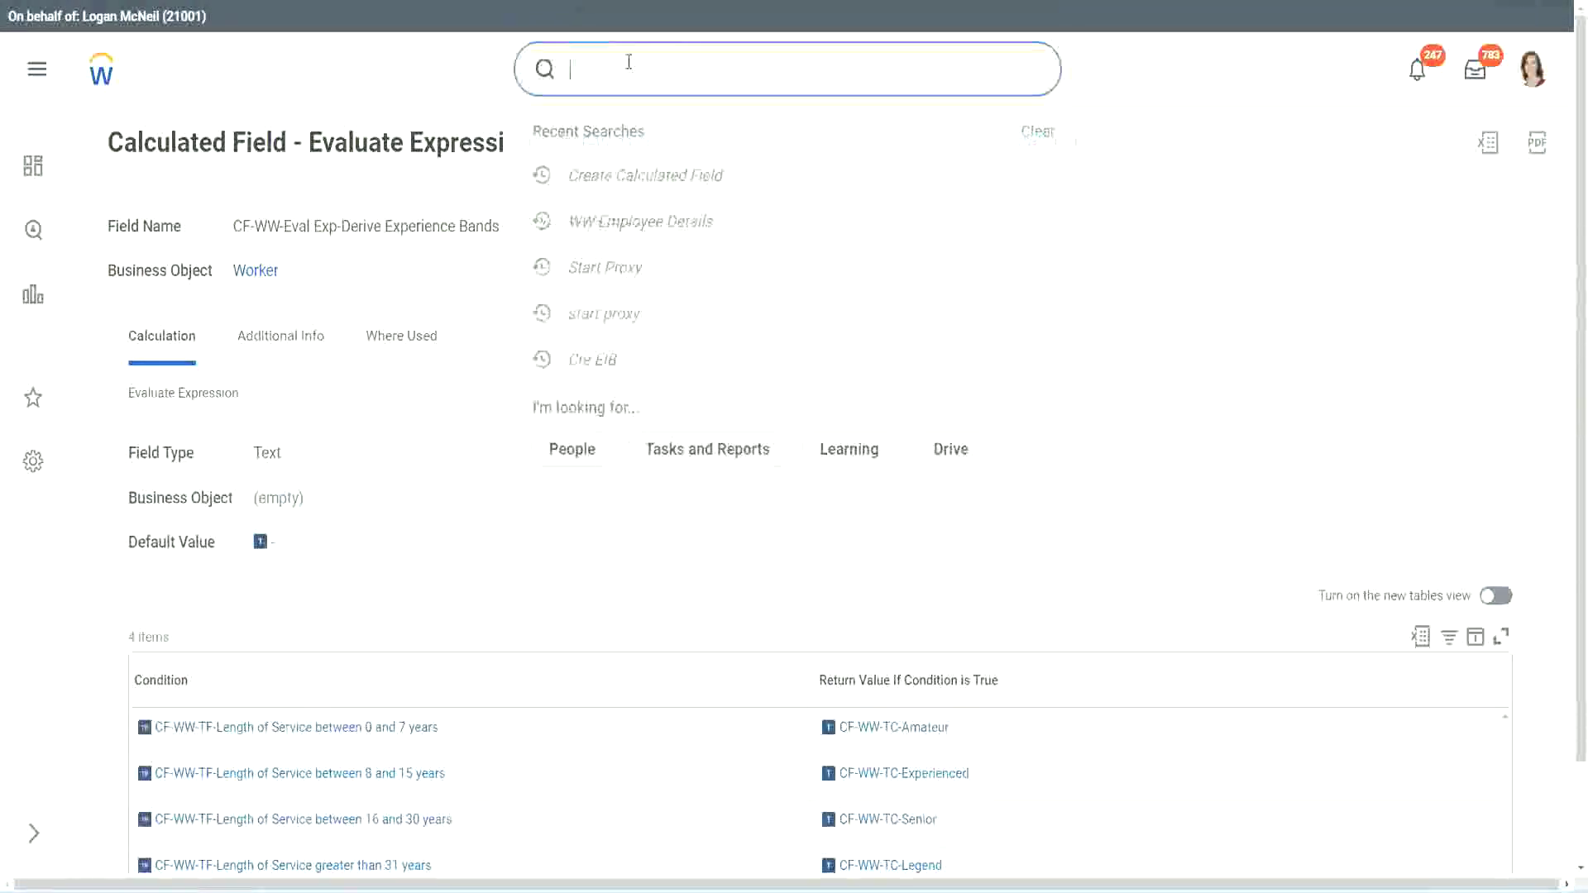
pyautogui.write('create calc')
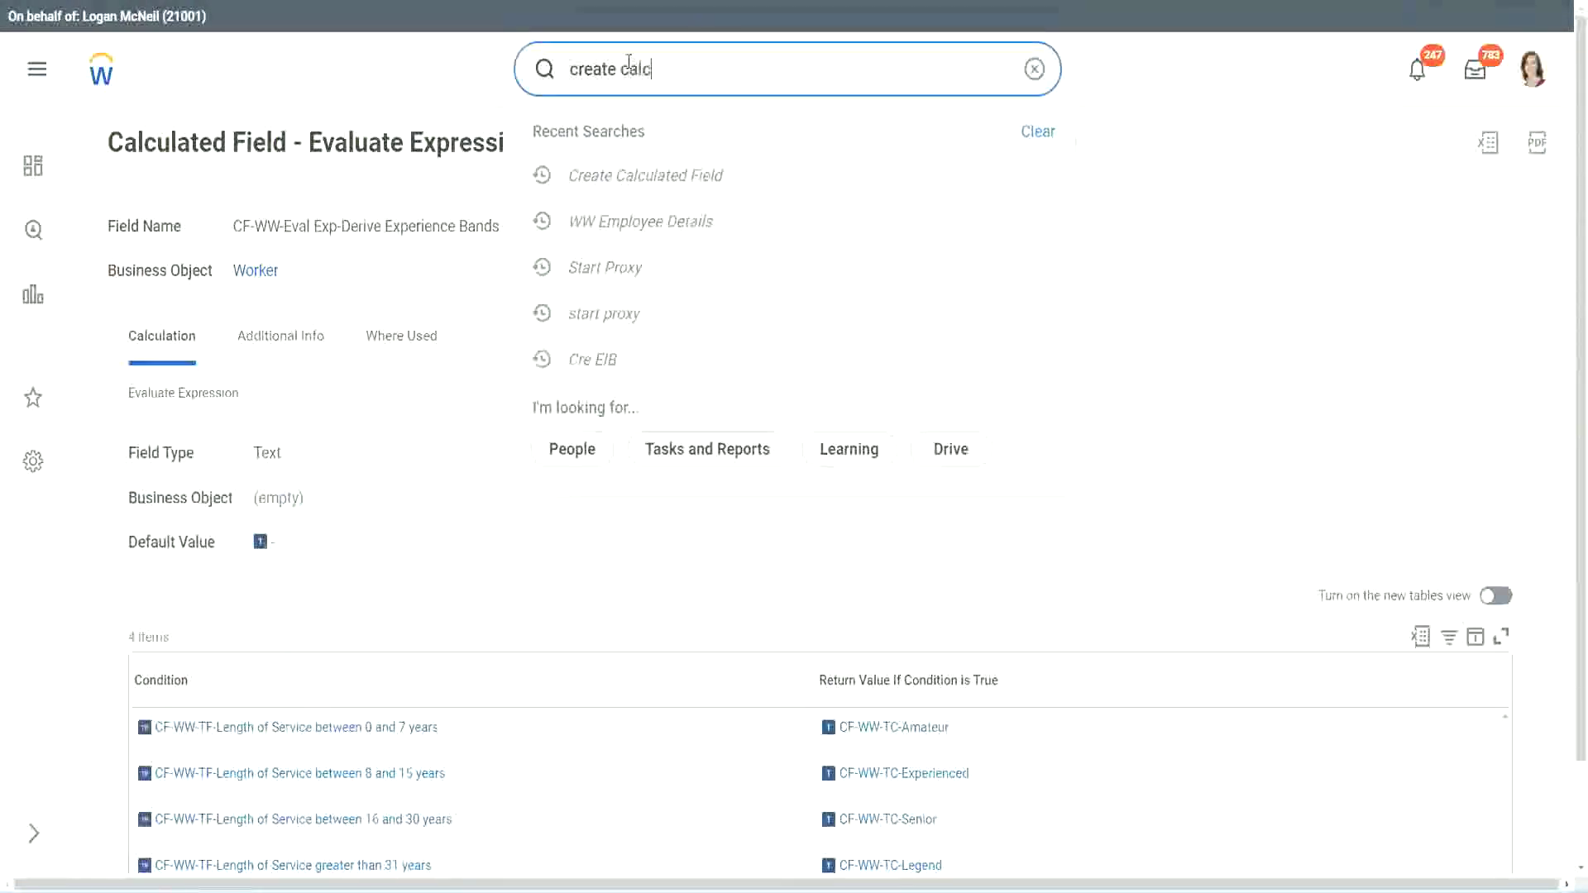
pyautogui.write(' field')
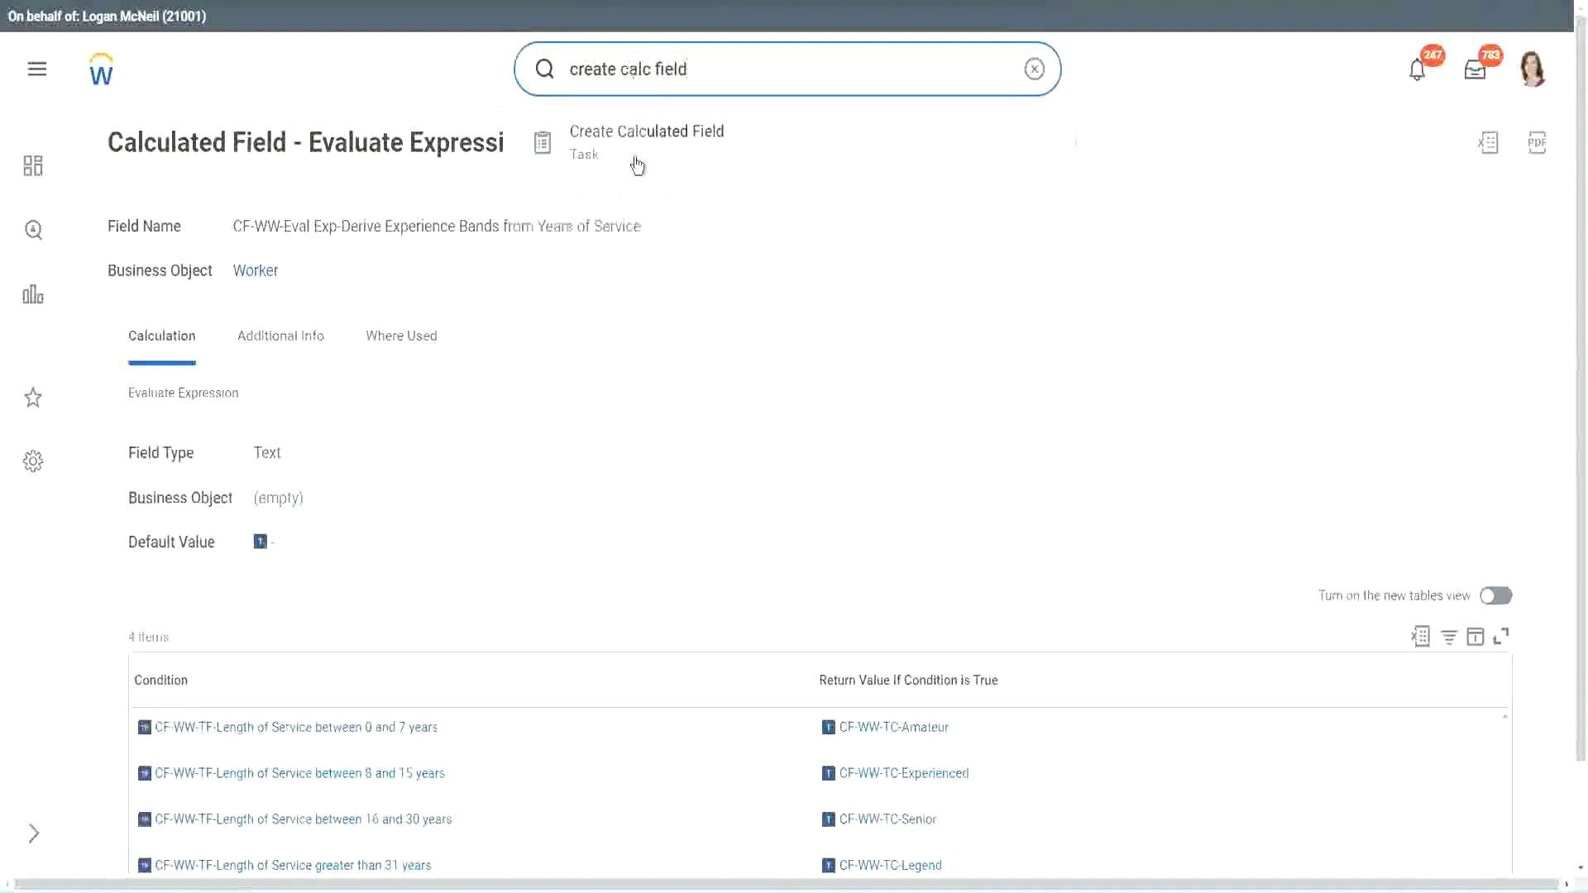
pyautogui.click(659, 150)
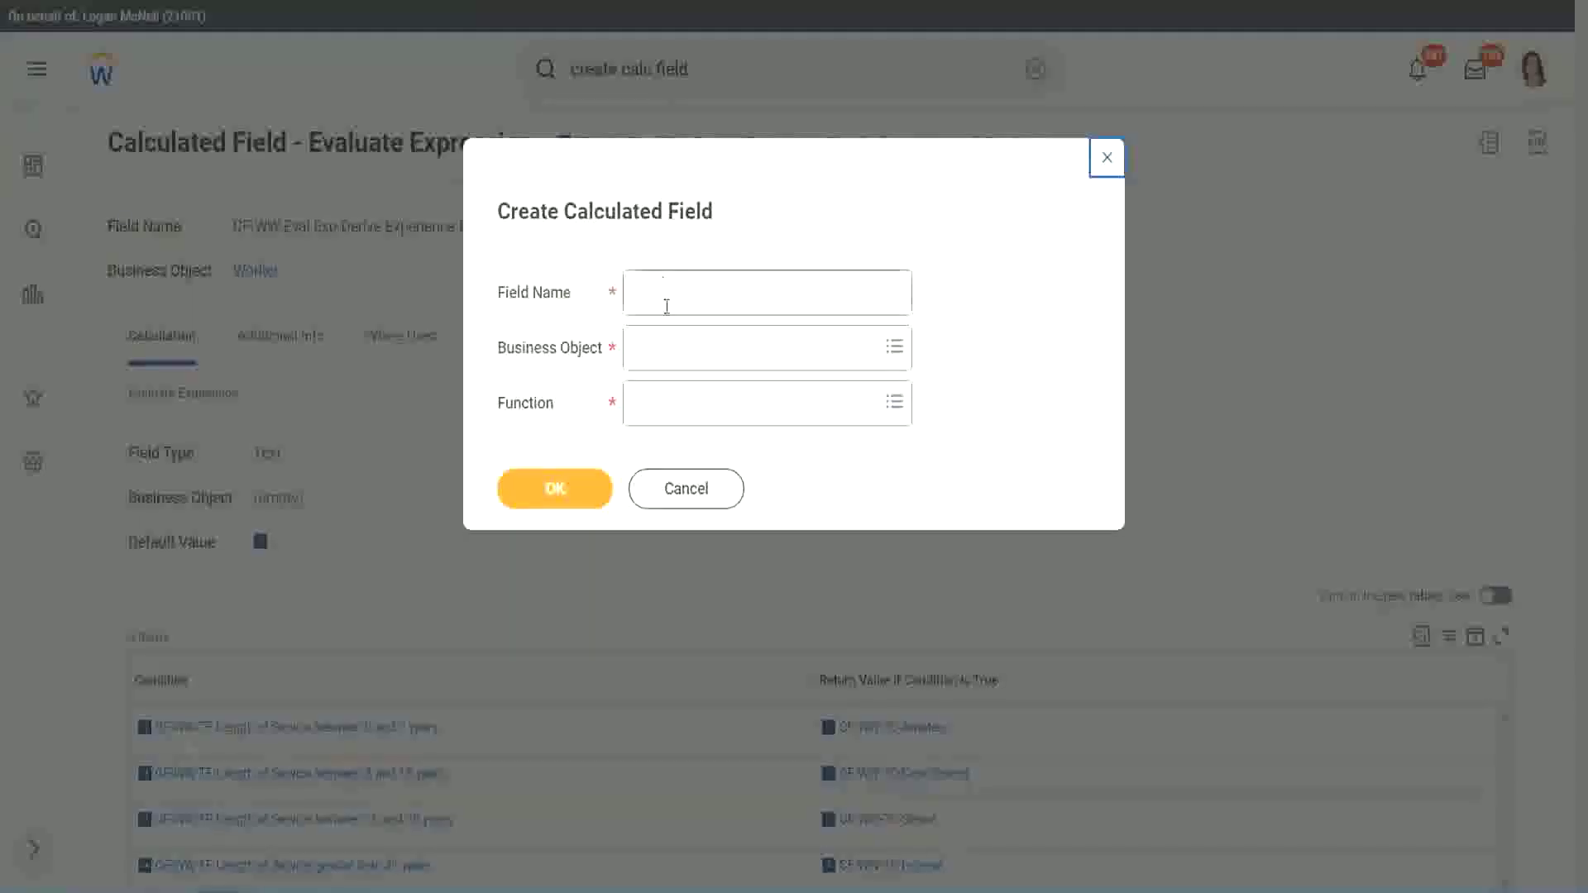
# Name the new calculated field "CF-WW-LRB-Identify Experience Bands from years of Service"
pyautogui.click(668, 296)
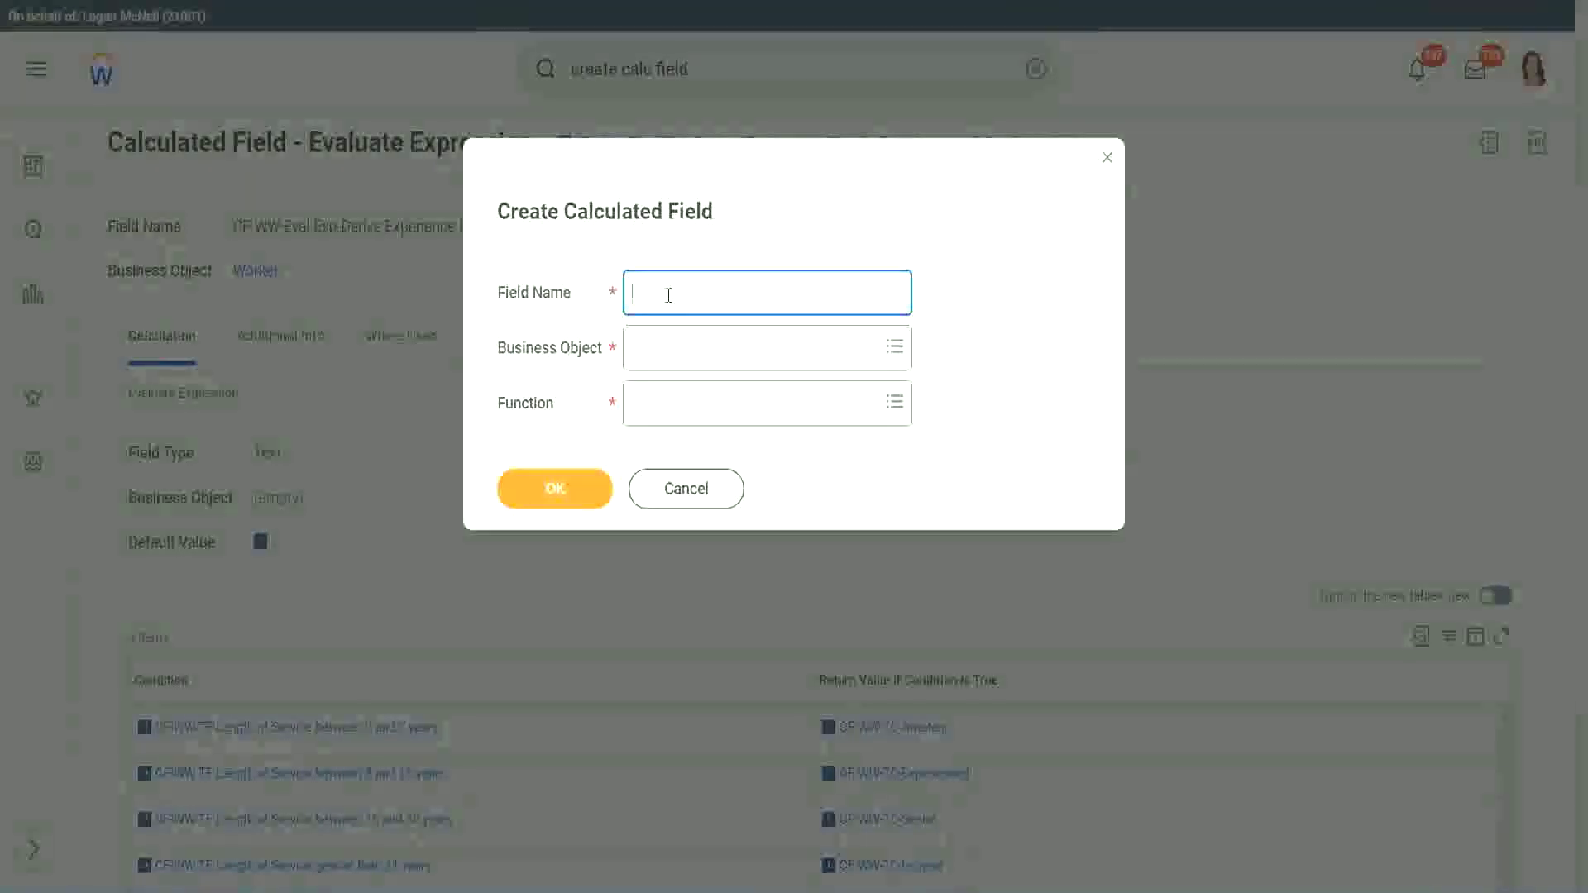
pyautogui.write('CF')
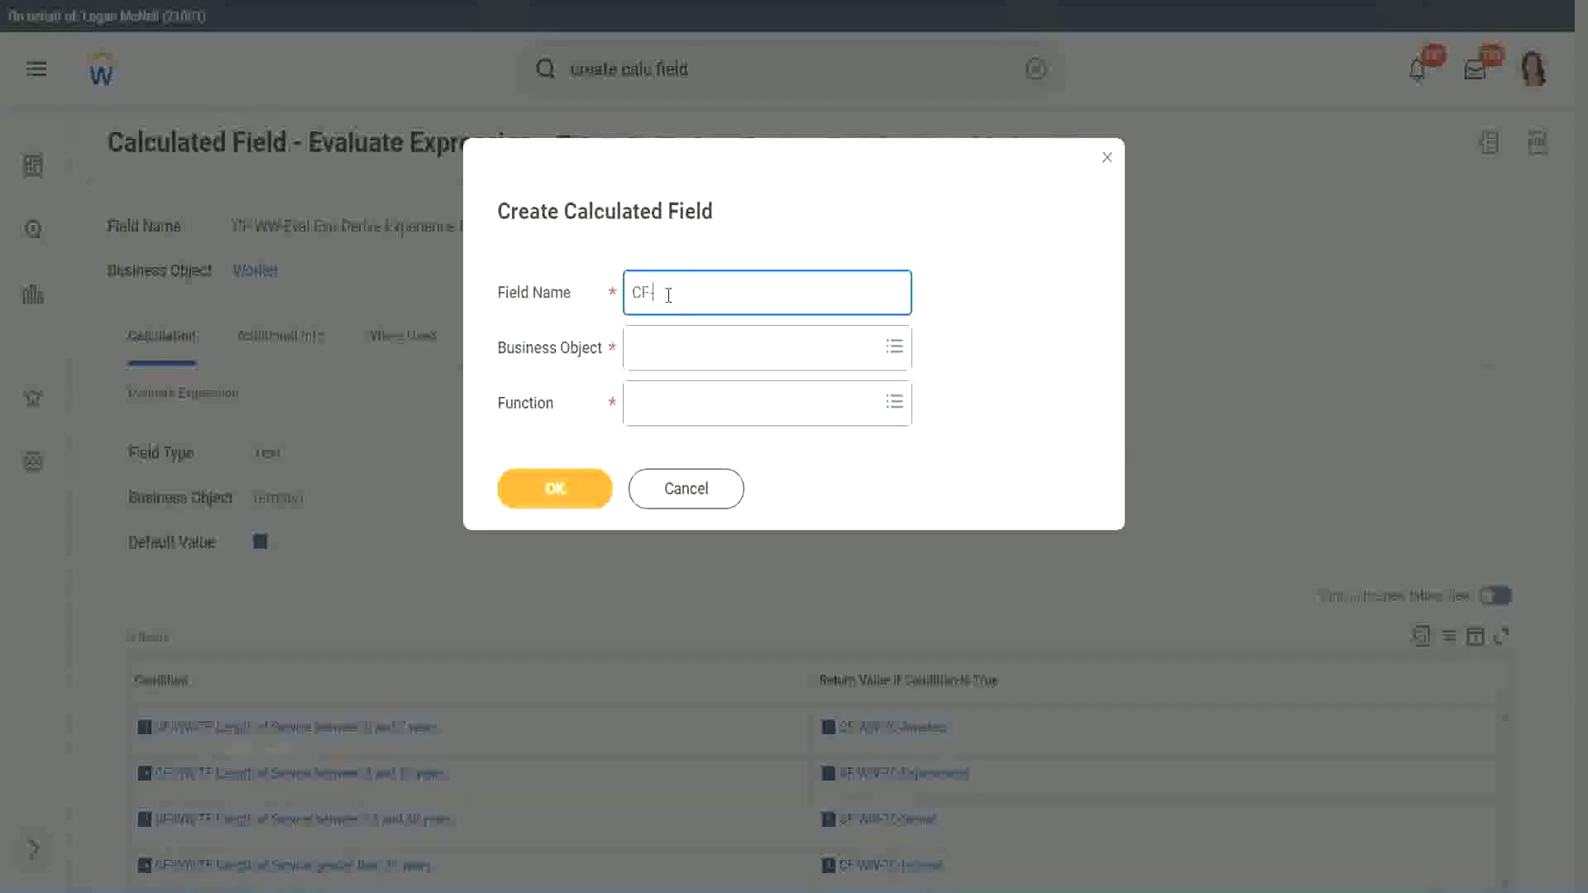
pyautogui.write('-WW')
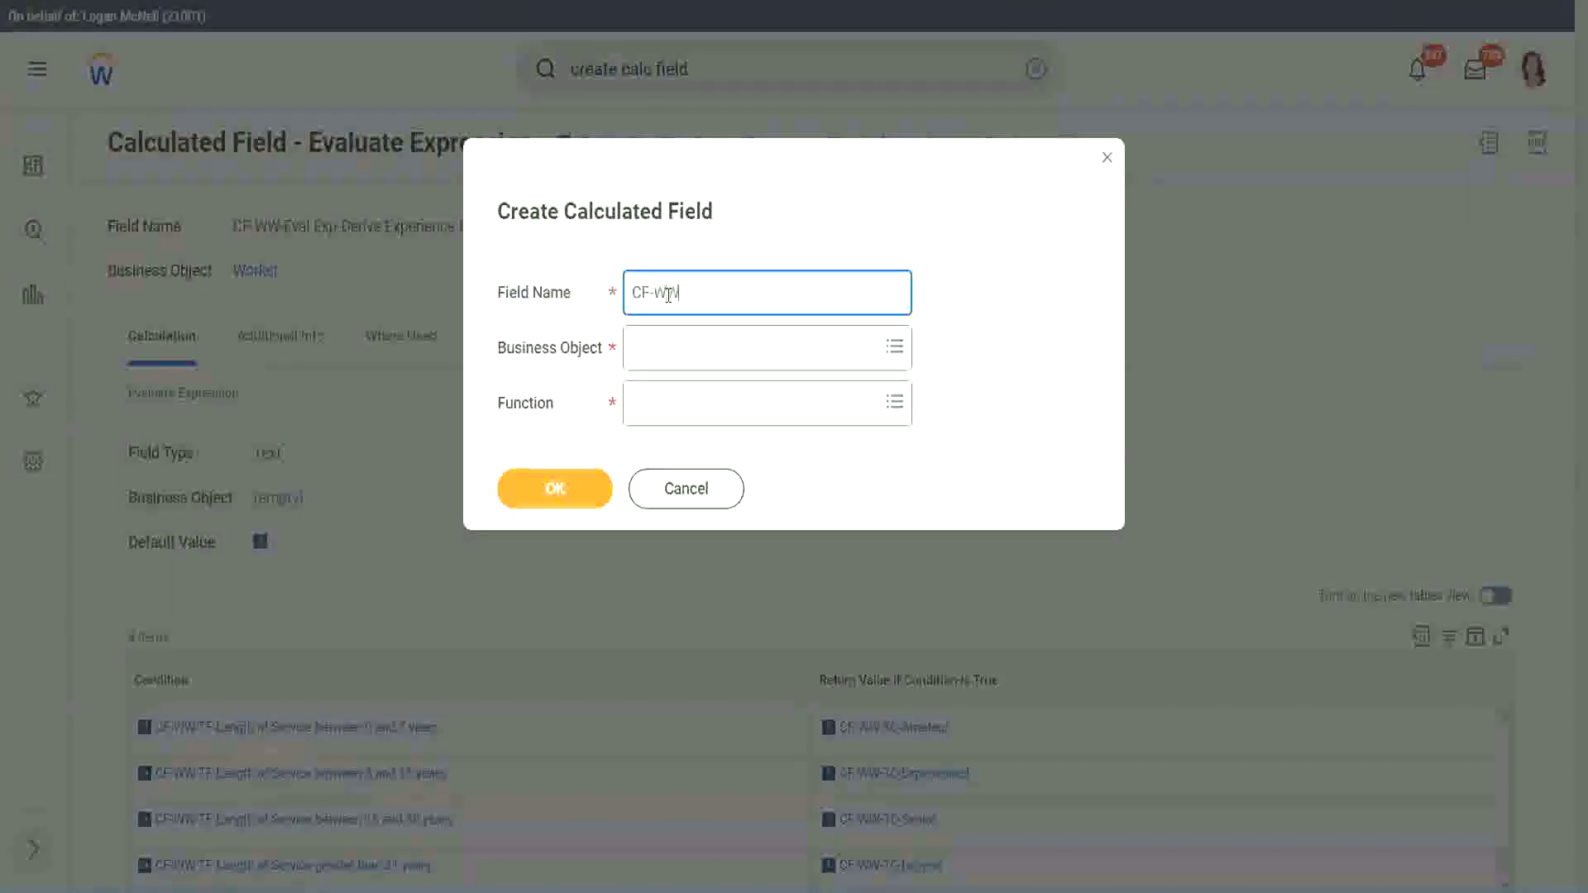
pyautogui.write('-LRB')
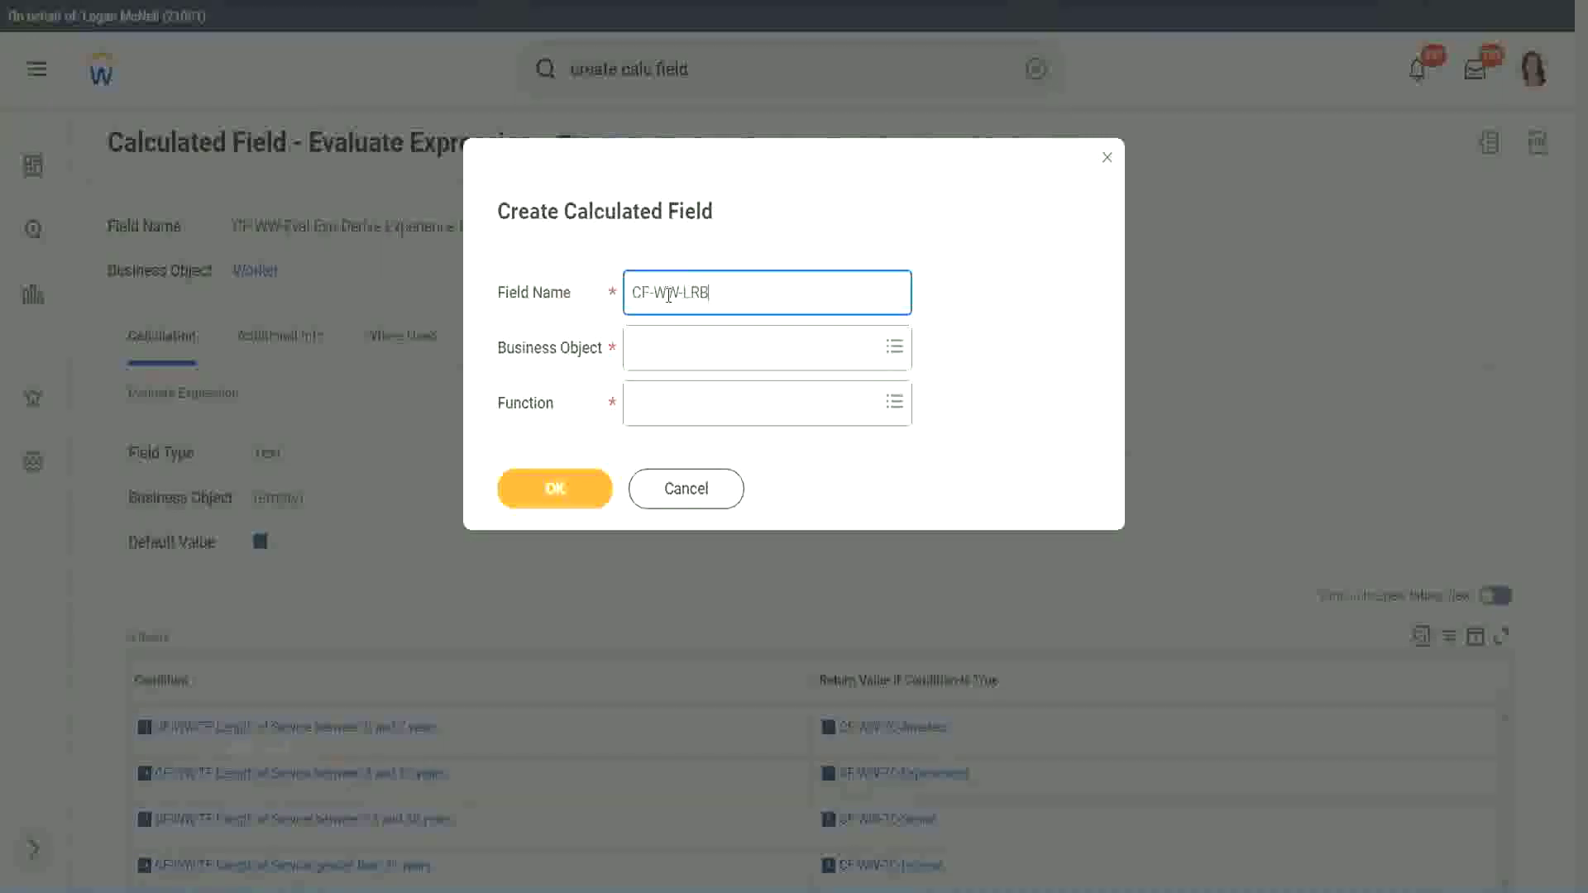
pyautogui.write('-Identify Exe')
pyautogui.press('BackSpace')
pyautogui.write('periende')
pyautogui.press('BackSpace')
pyautogui.press('BackSpace')
pyautogui.write('ce Bands fro')
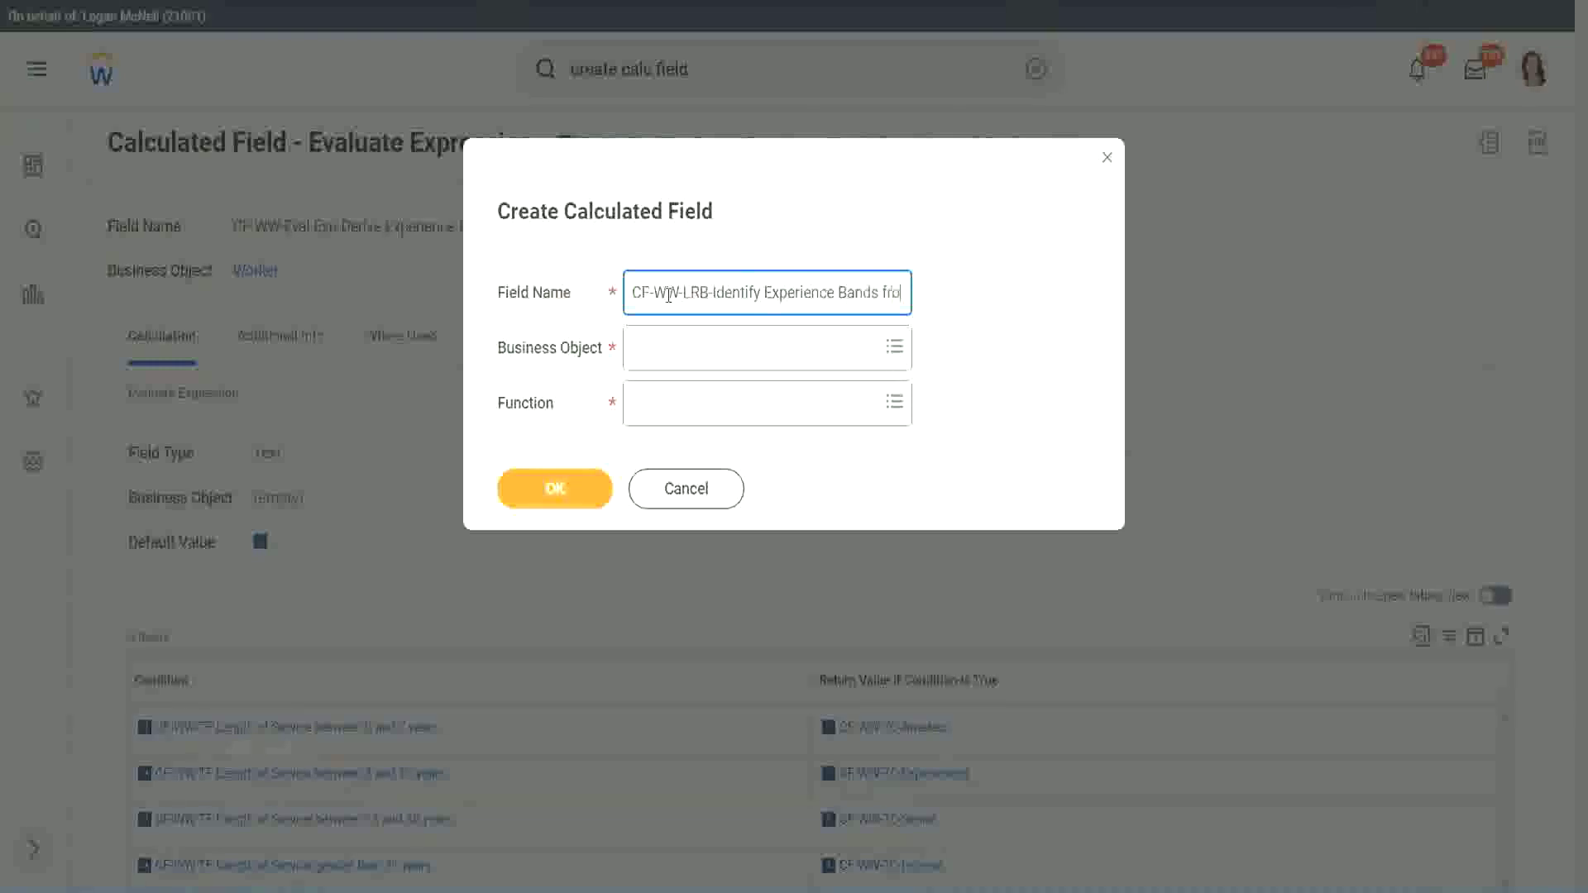
pyautogui.write('m years of Service')
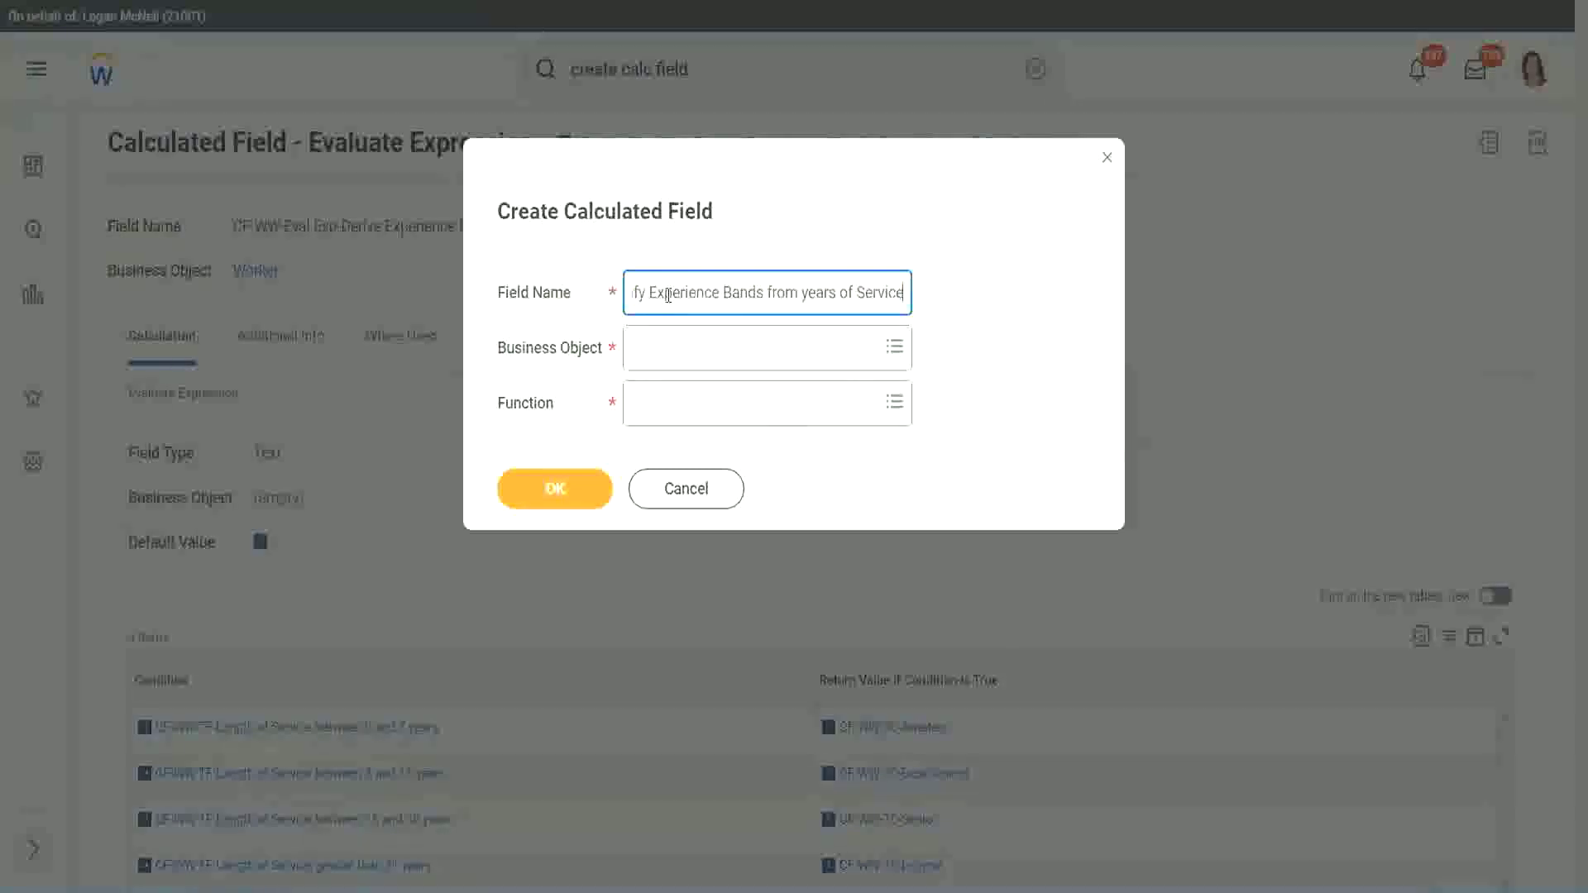
# Set the business object to Worker and the function to Lookup Range Band, and continue to the field's definition
pyautogui.press('Tab')
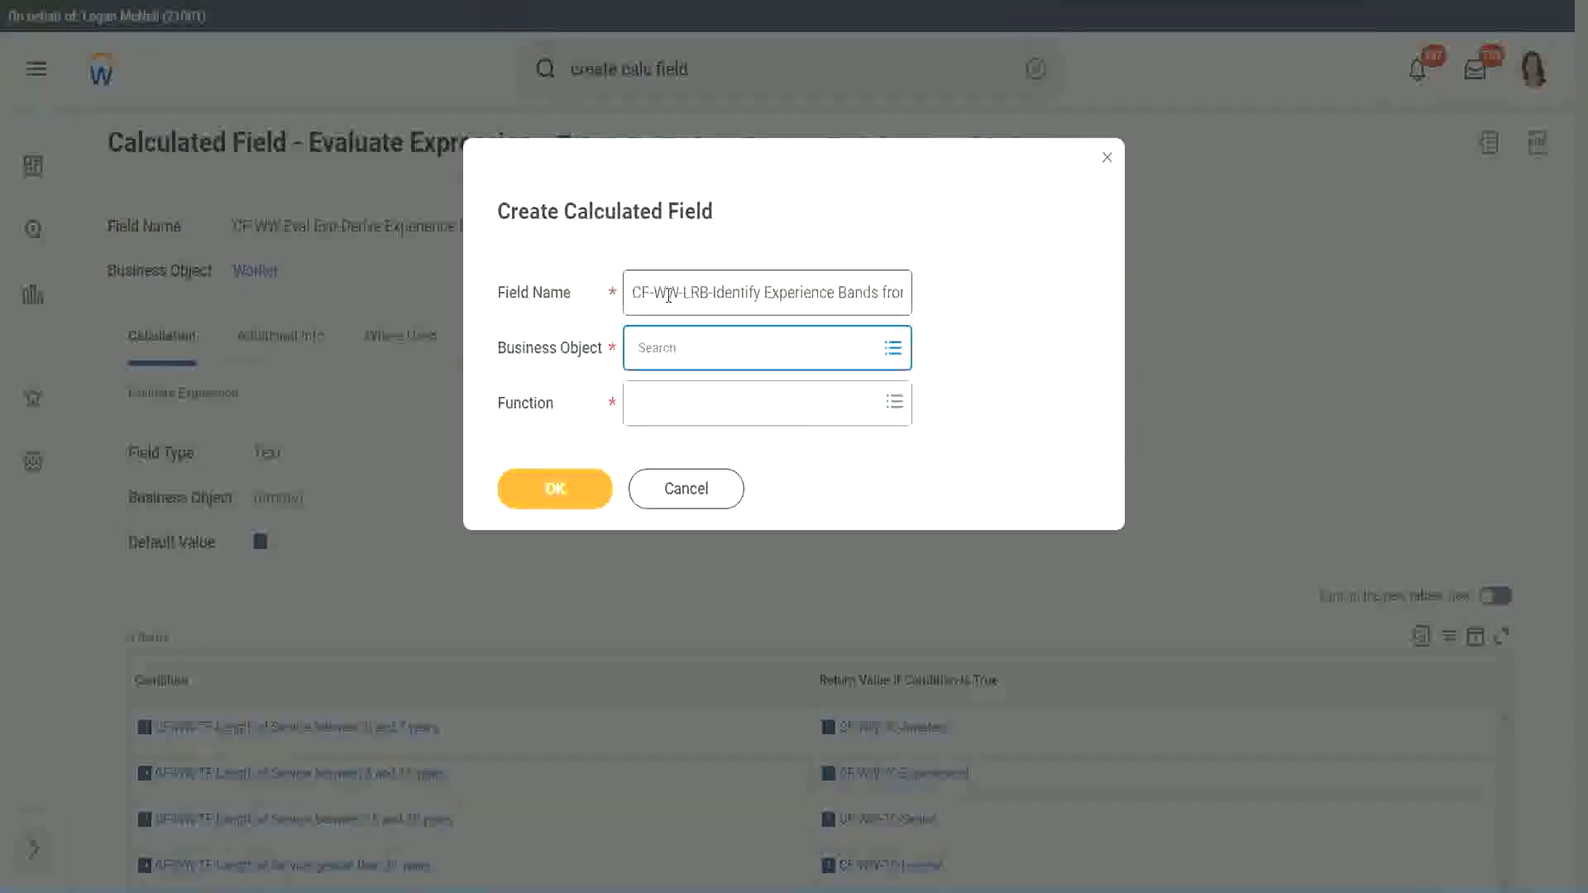
pyautogui.write('worker')
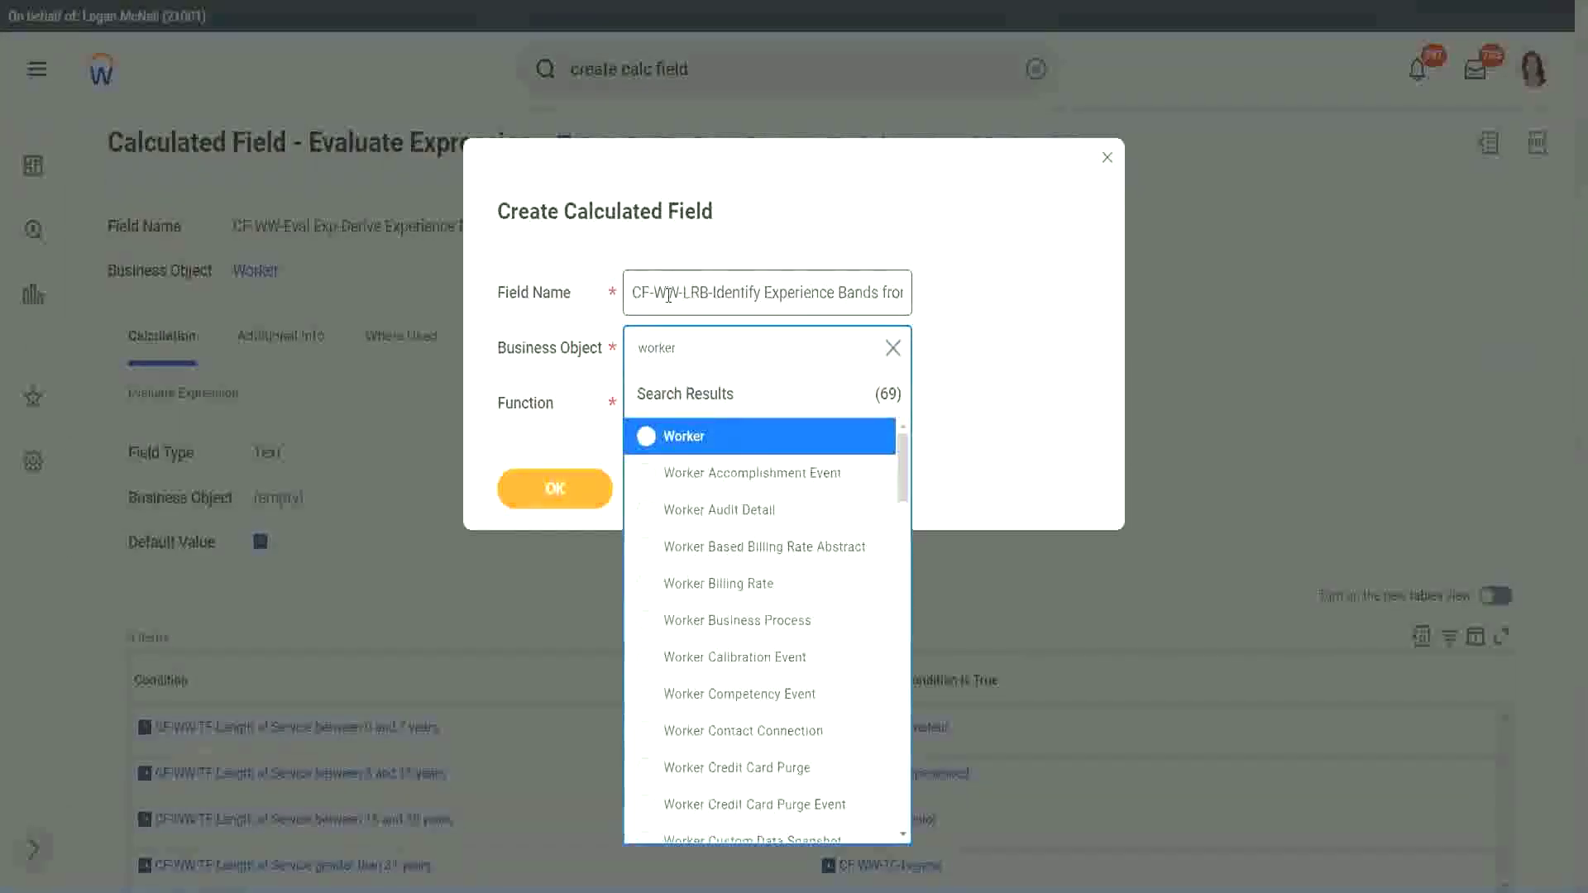
pyautogui.press('Return')
pyautogui.press('Tab')
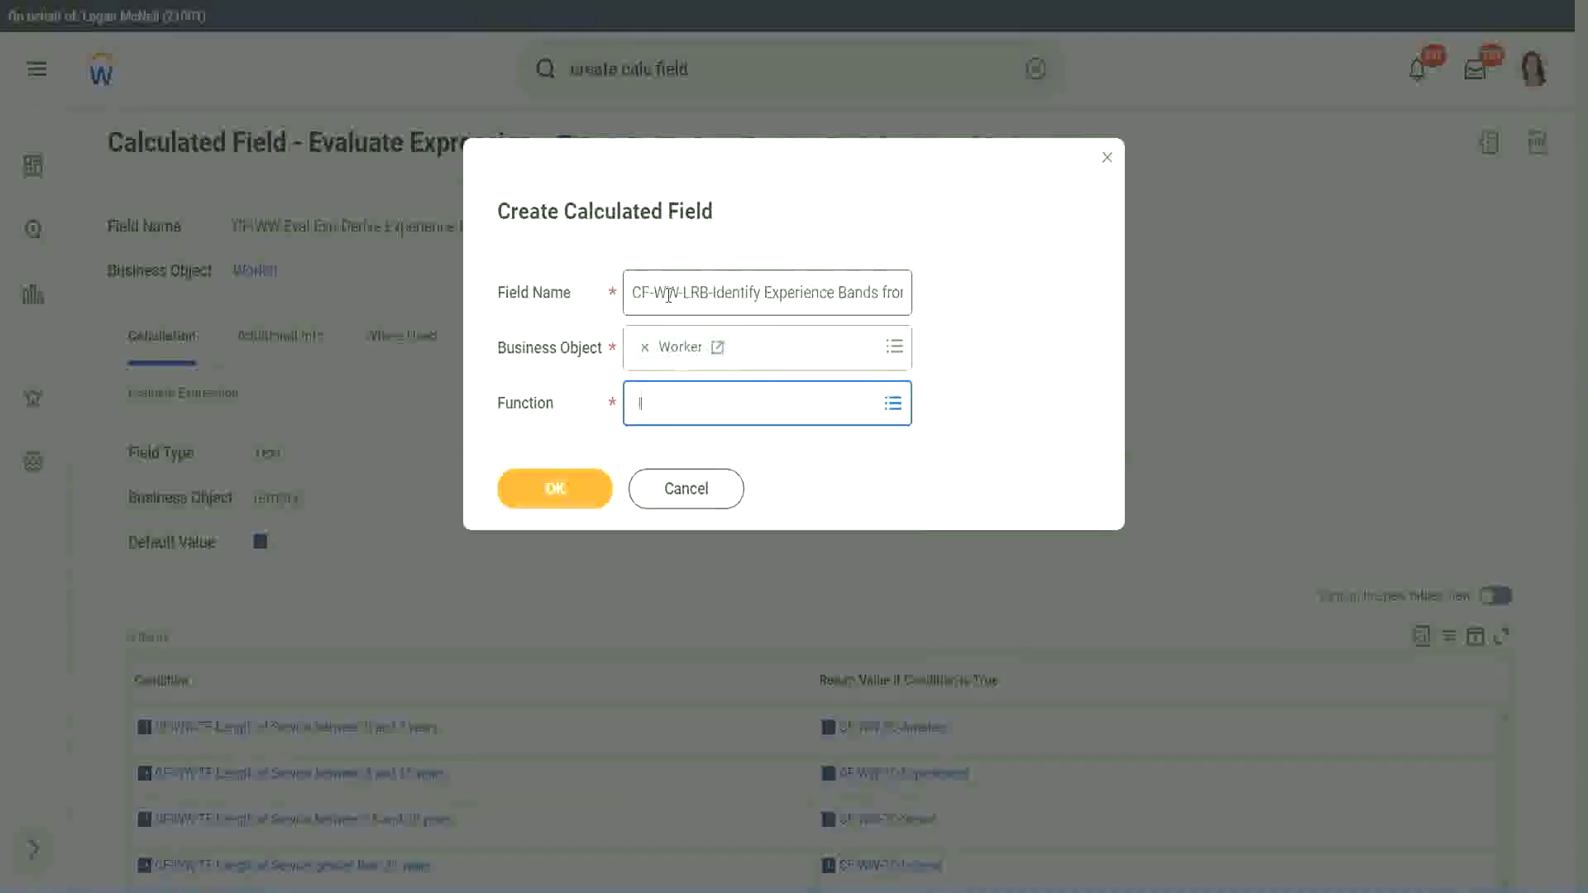
pyautogui.write('loo')
pyautogui.press('Return')
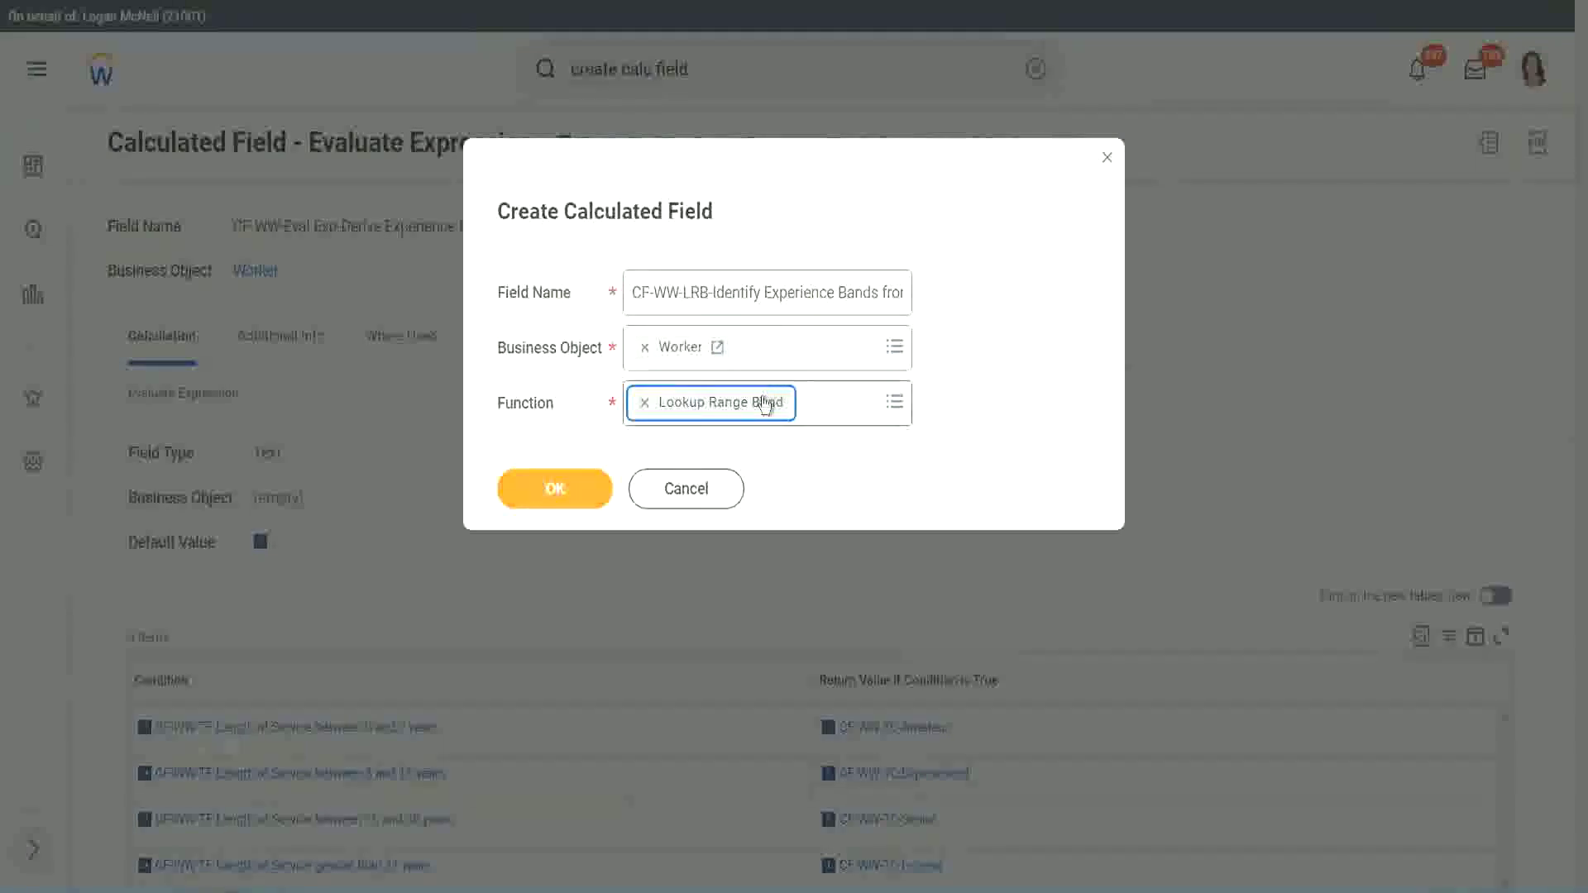
pyautogui.click(567, 491)
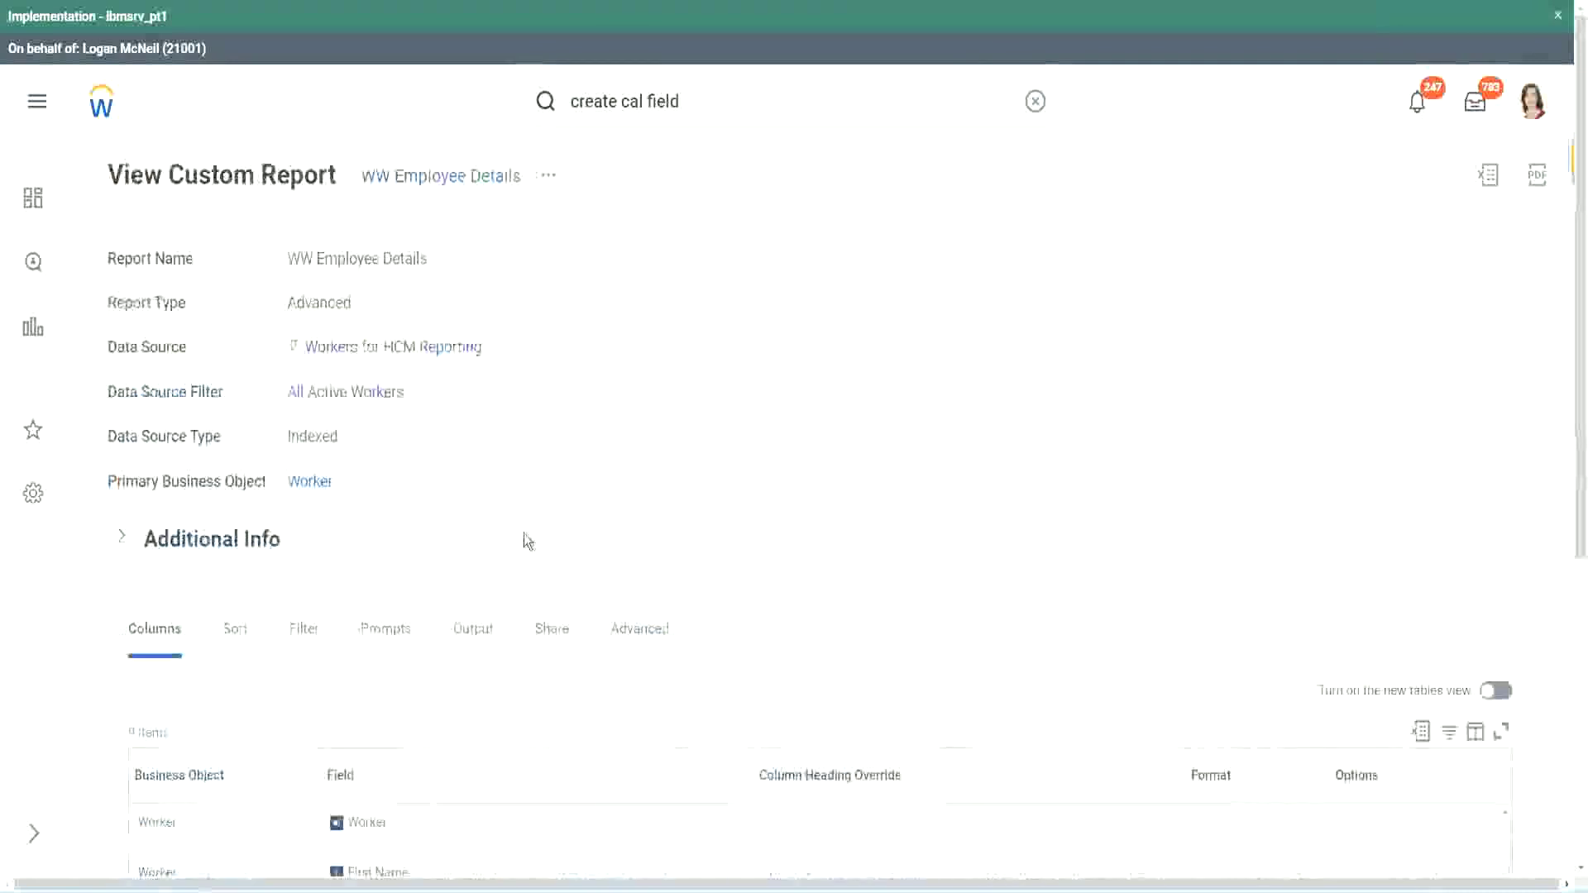
# Copy "CF-WW-Convert Text To Number-Number of Years from Length of Service" from the WW Employee Details report definition and set it as the source field
pyautogui.scroll(-6, 525, 596)
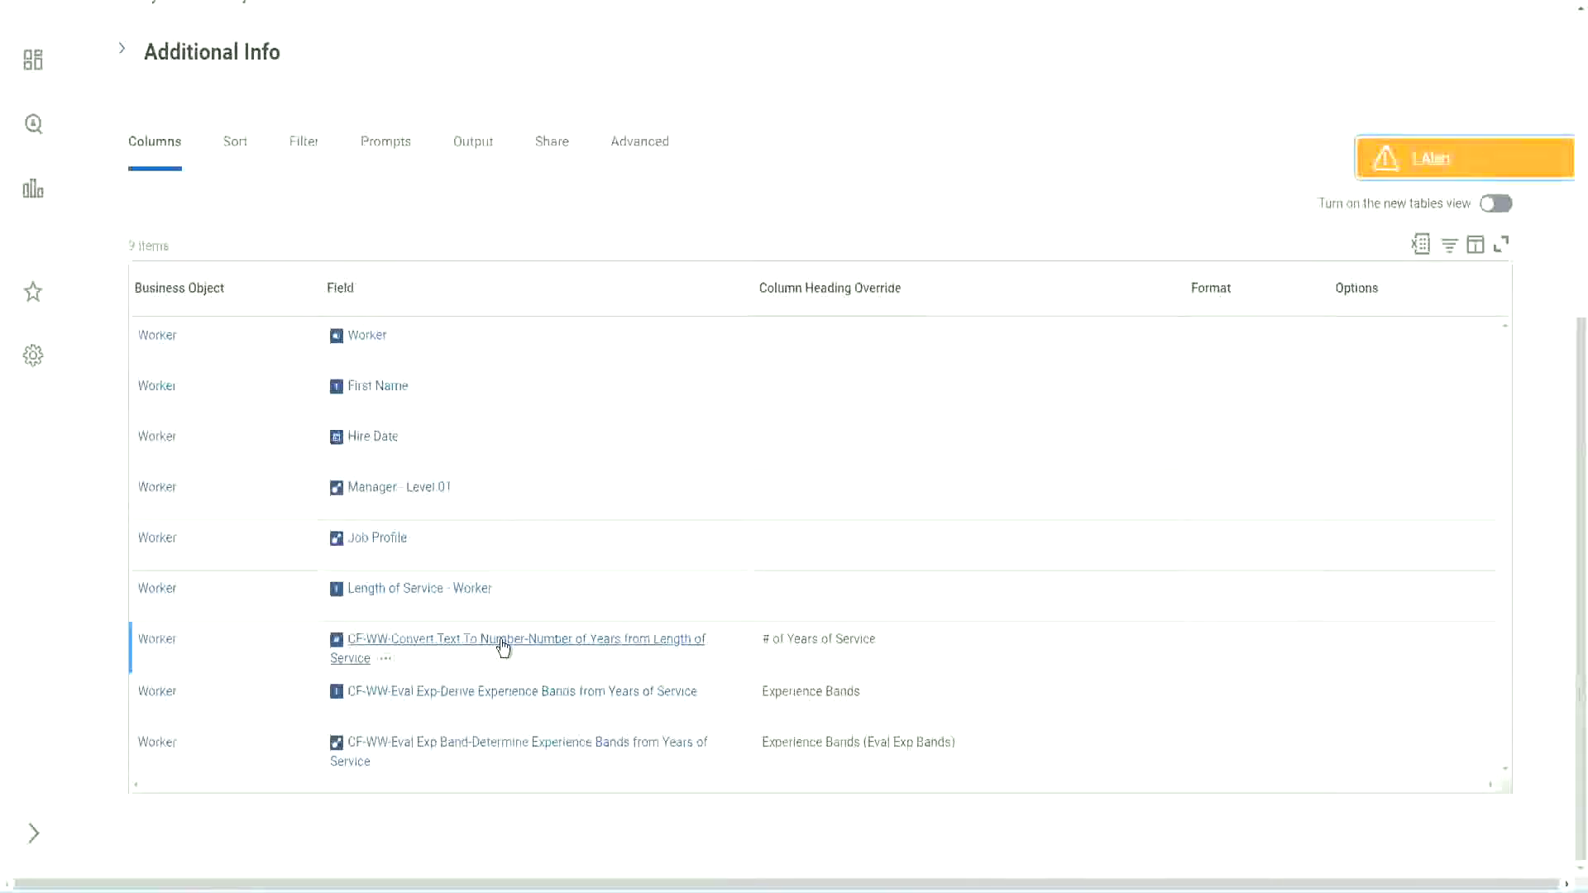
pyautogui.rightClick(503, 647)
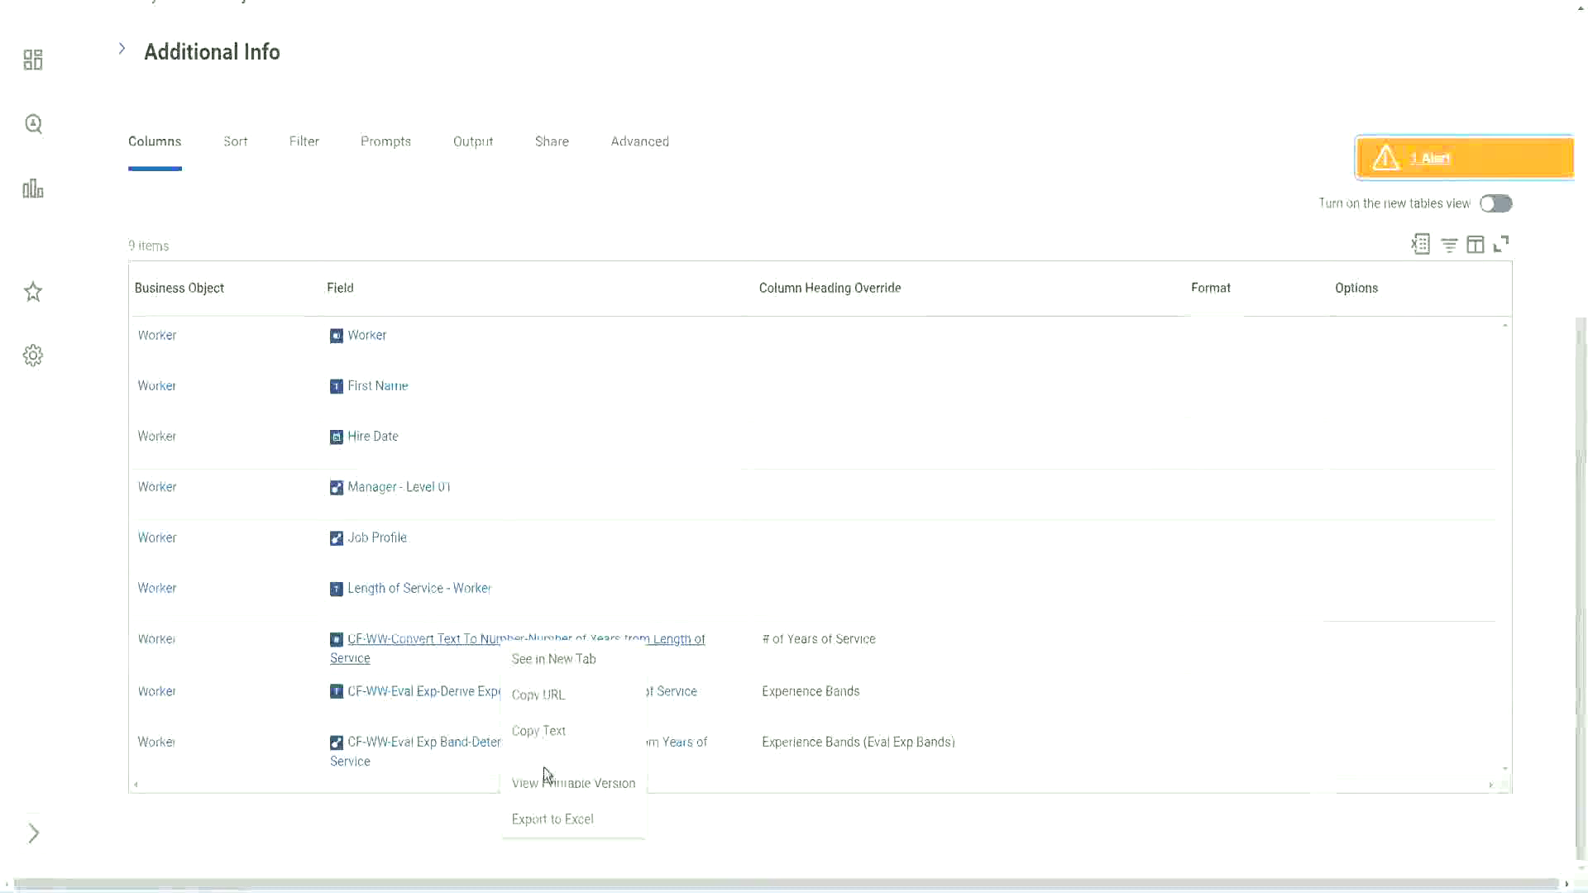
pyautogui.click(538, 731)
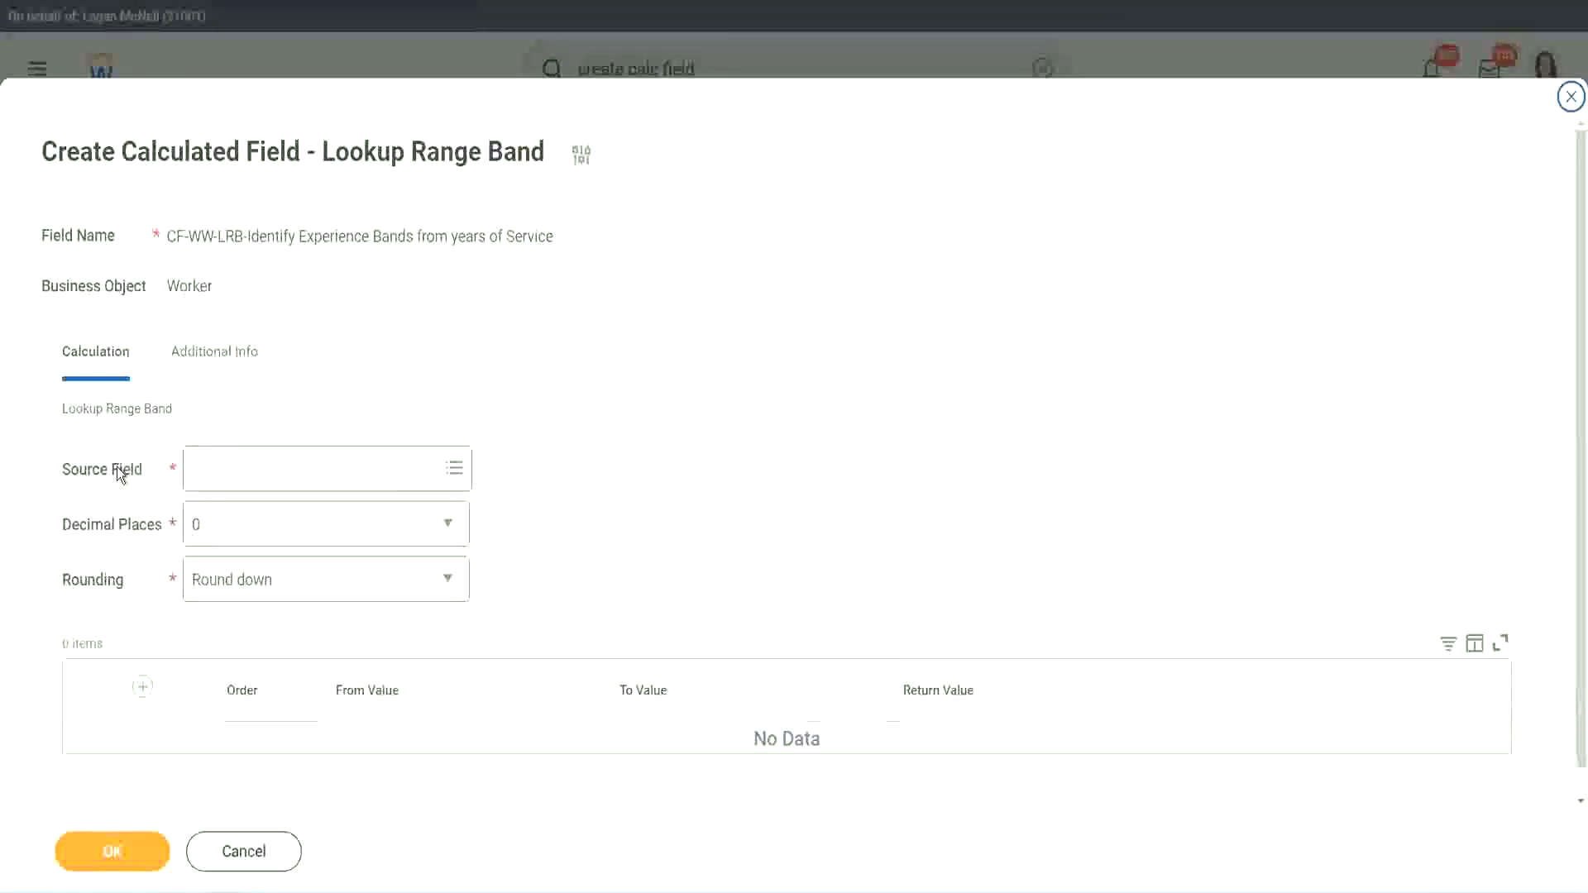
pyautogui.click(246, 468)
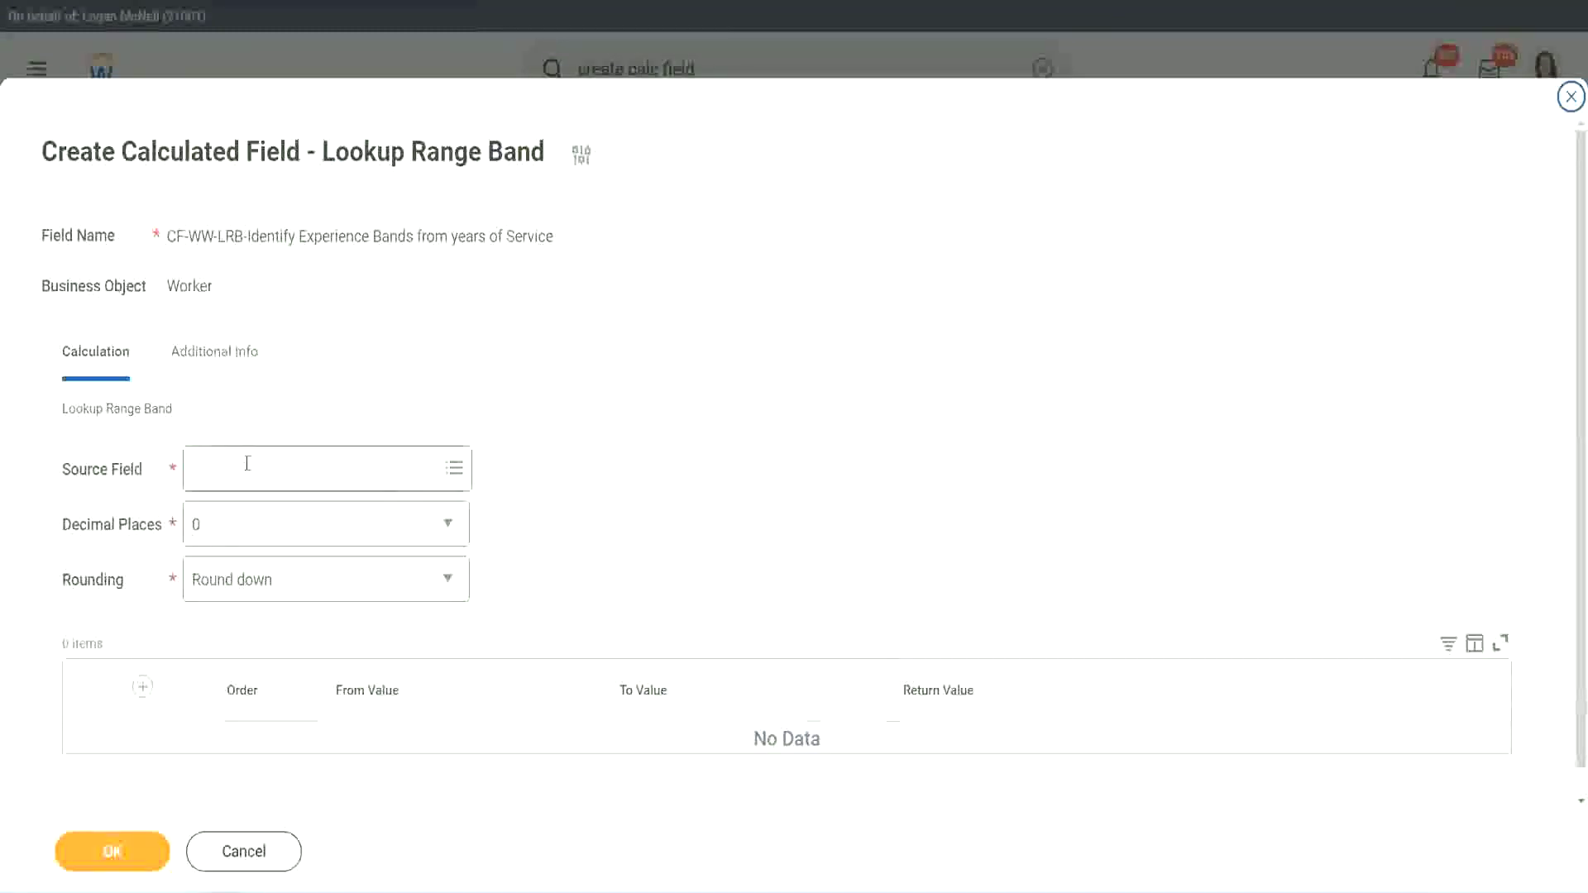
pyautogui.press('Return')
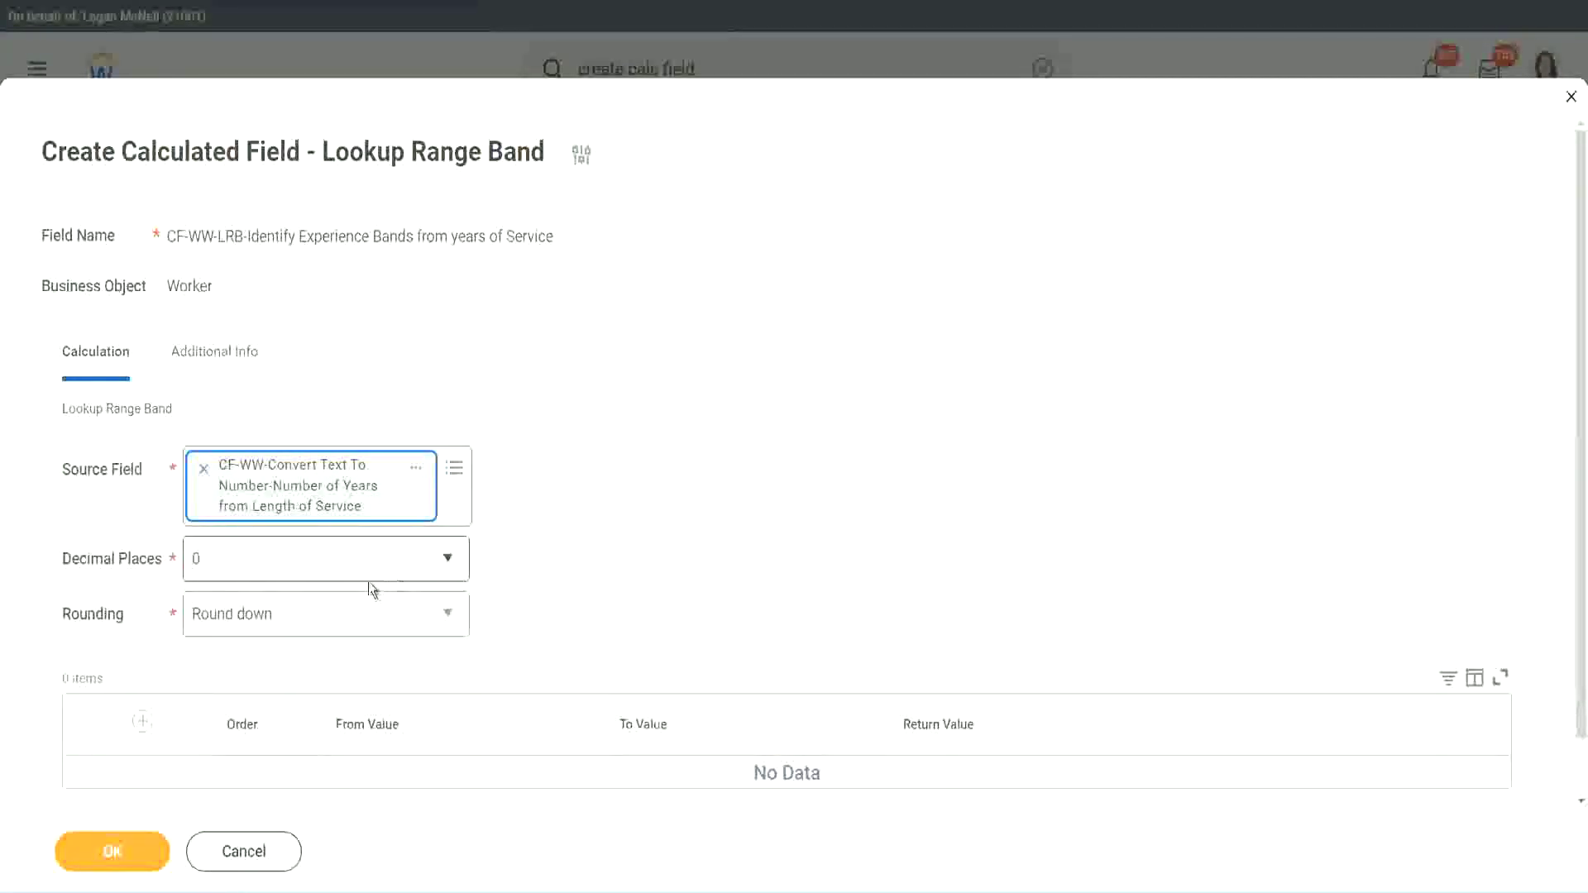
# Set the lookup's decimal places to 0 and its rounding to Round
pyautogui.click(310, 569)
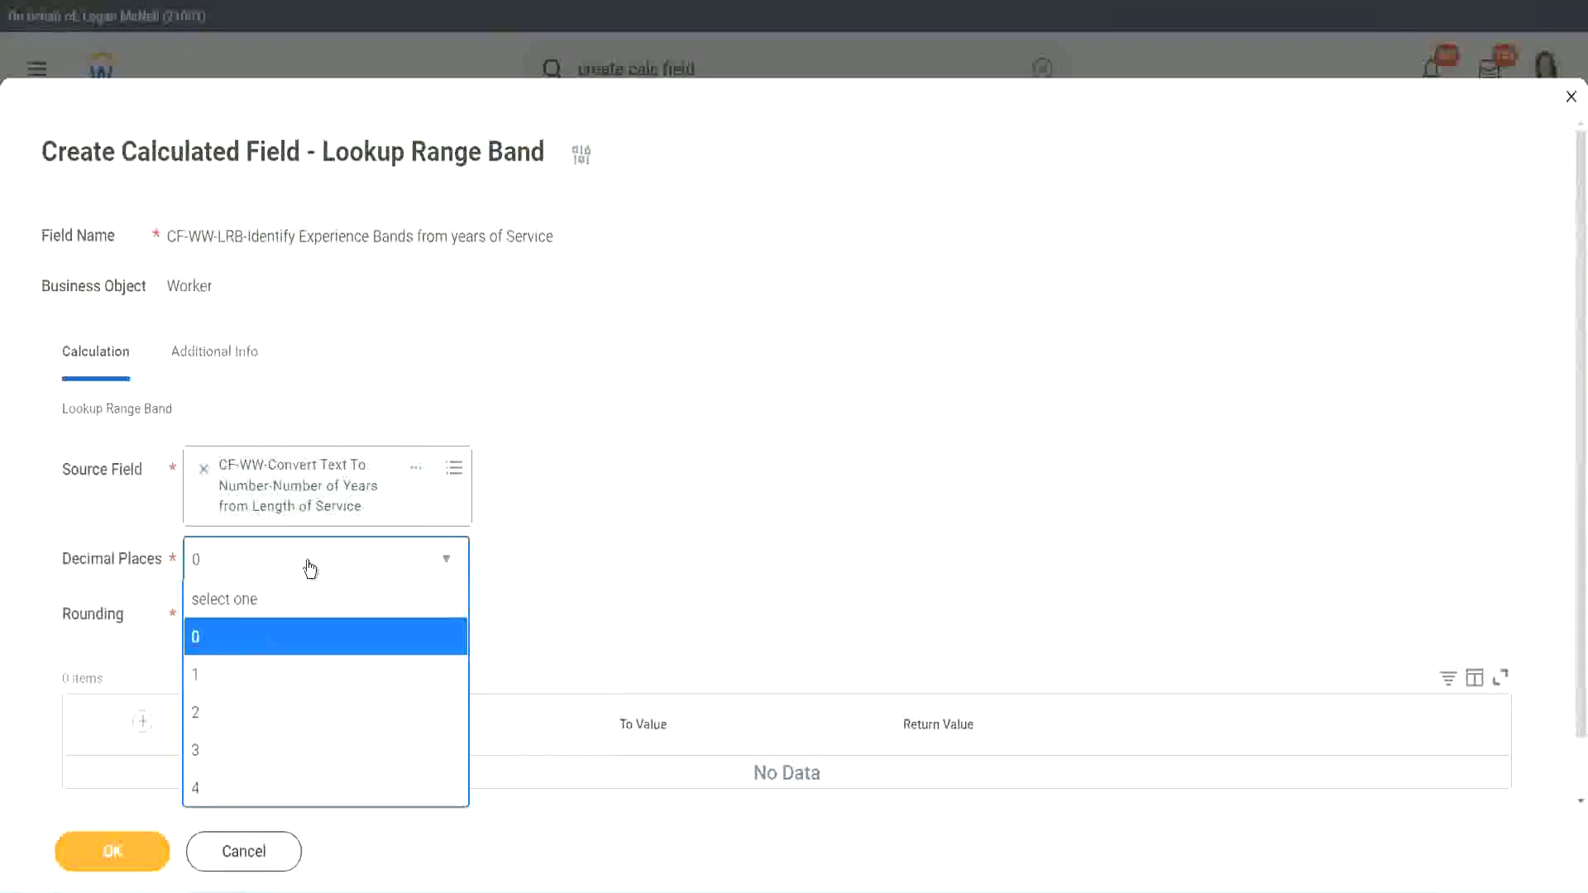
pyautogui.click(201, 644)
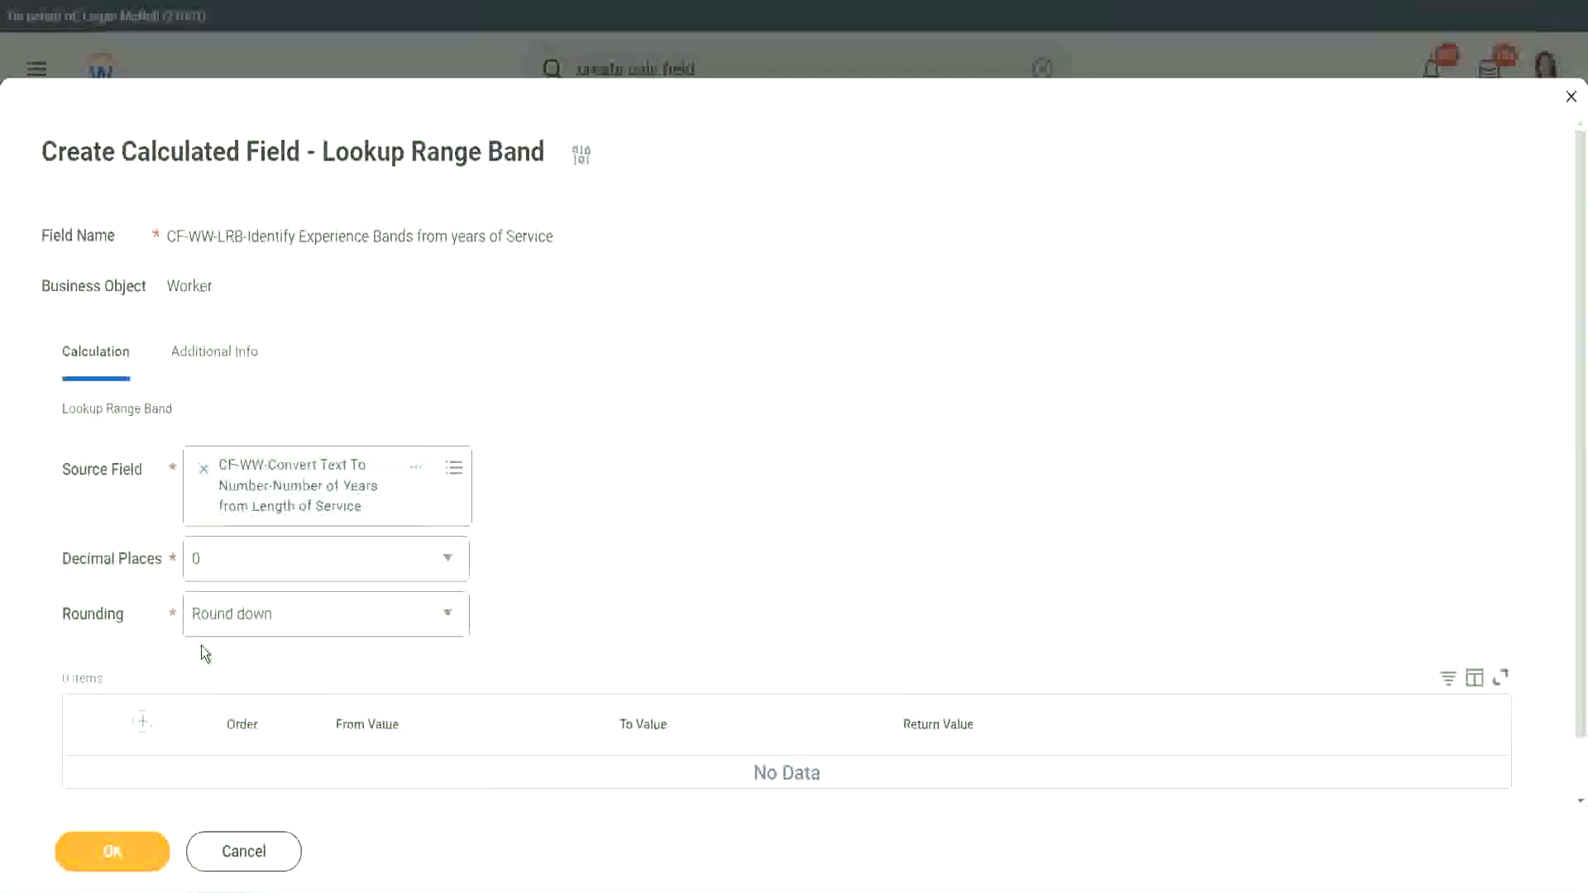
pyautogui.click(256, 619)
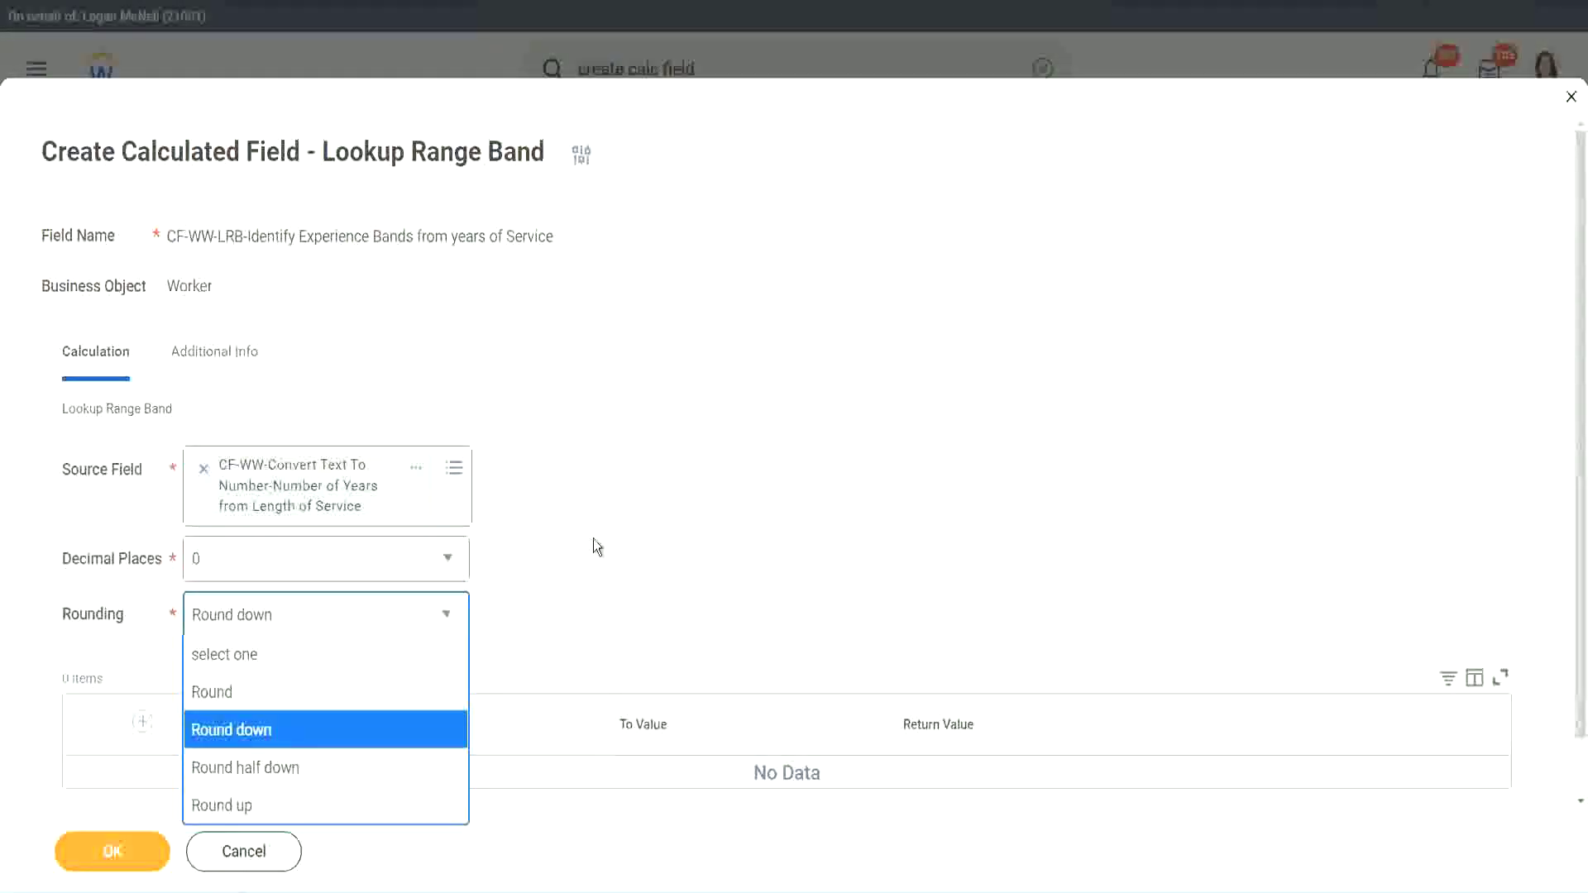
pyautogui.click(558, 609)
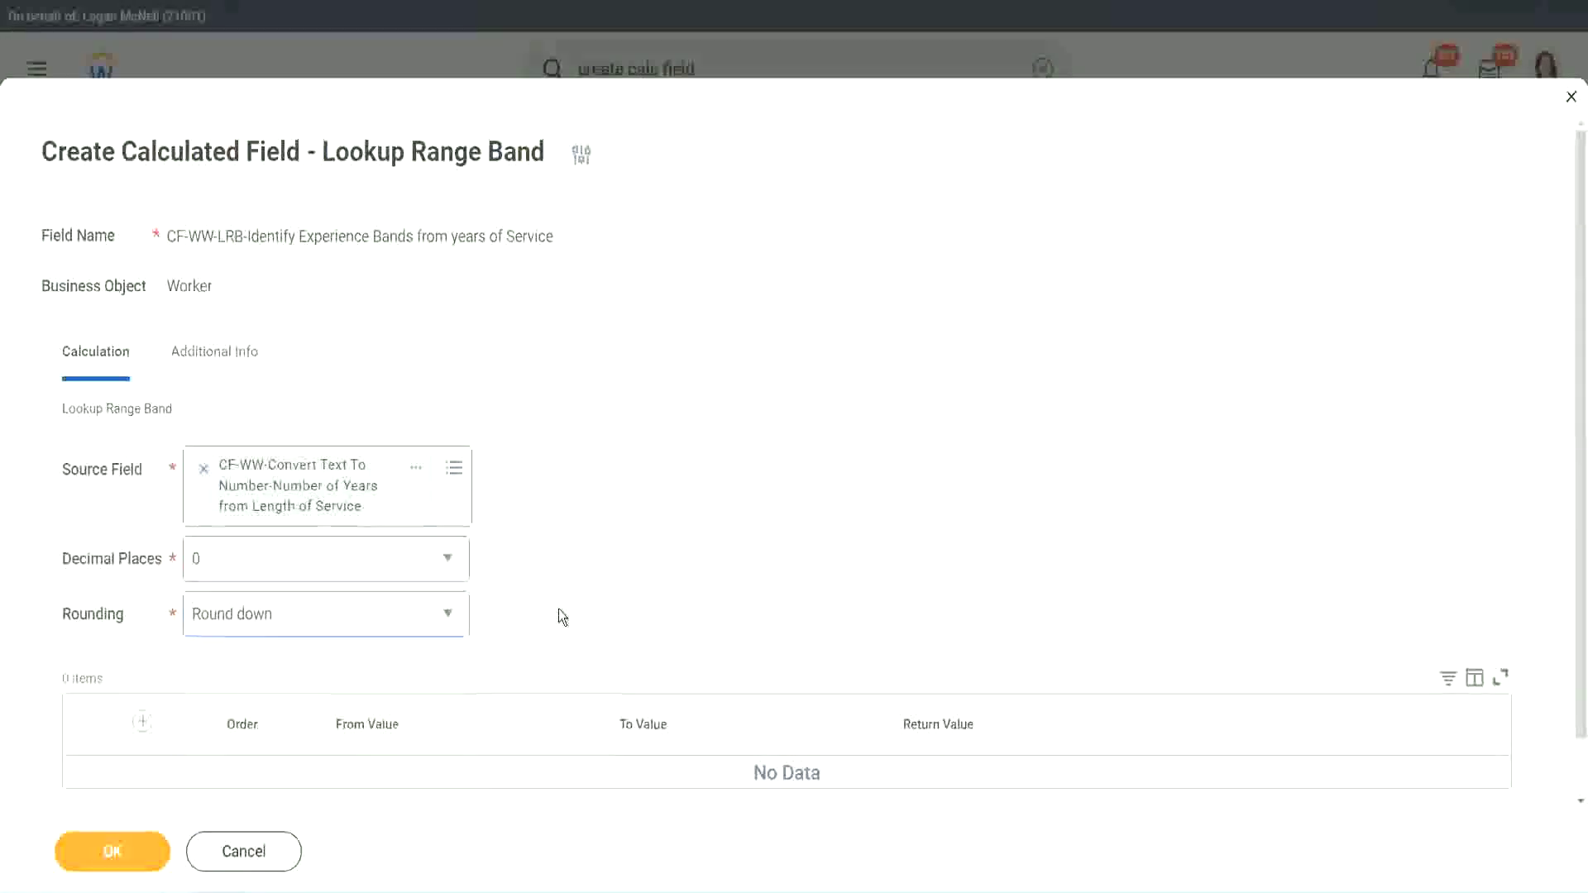
pyautogui.click(269, 622)
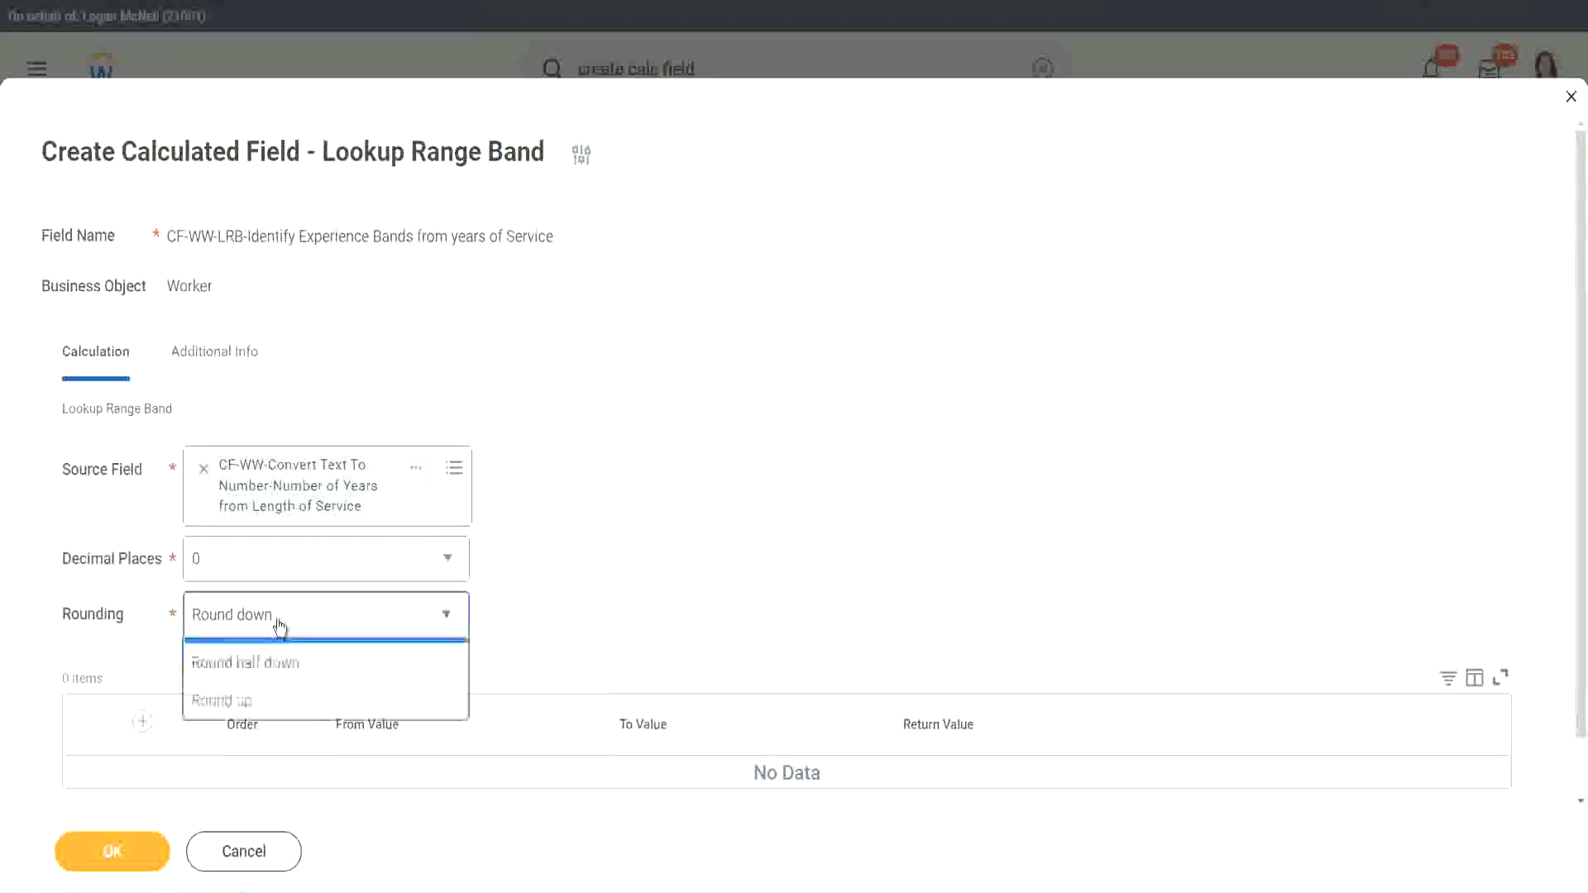
pyautogui.click(266, 695)
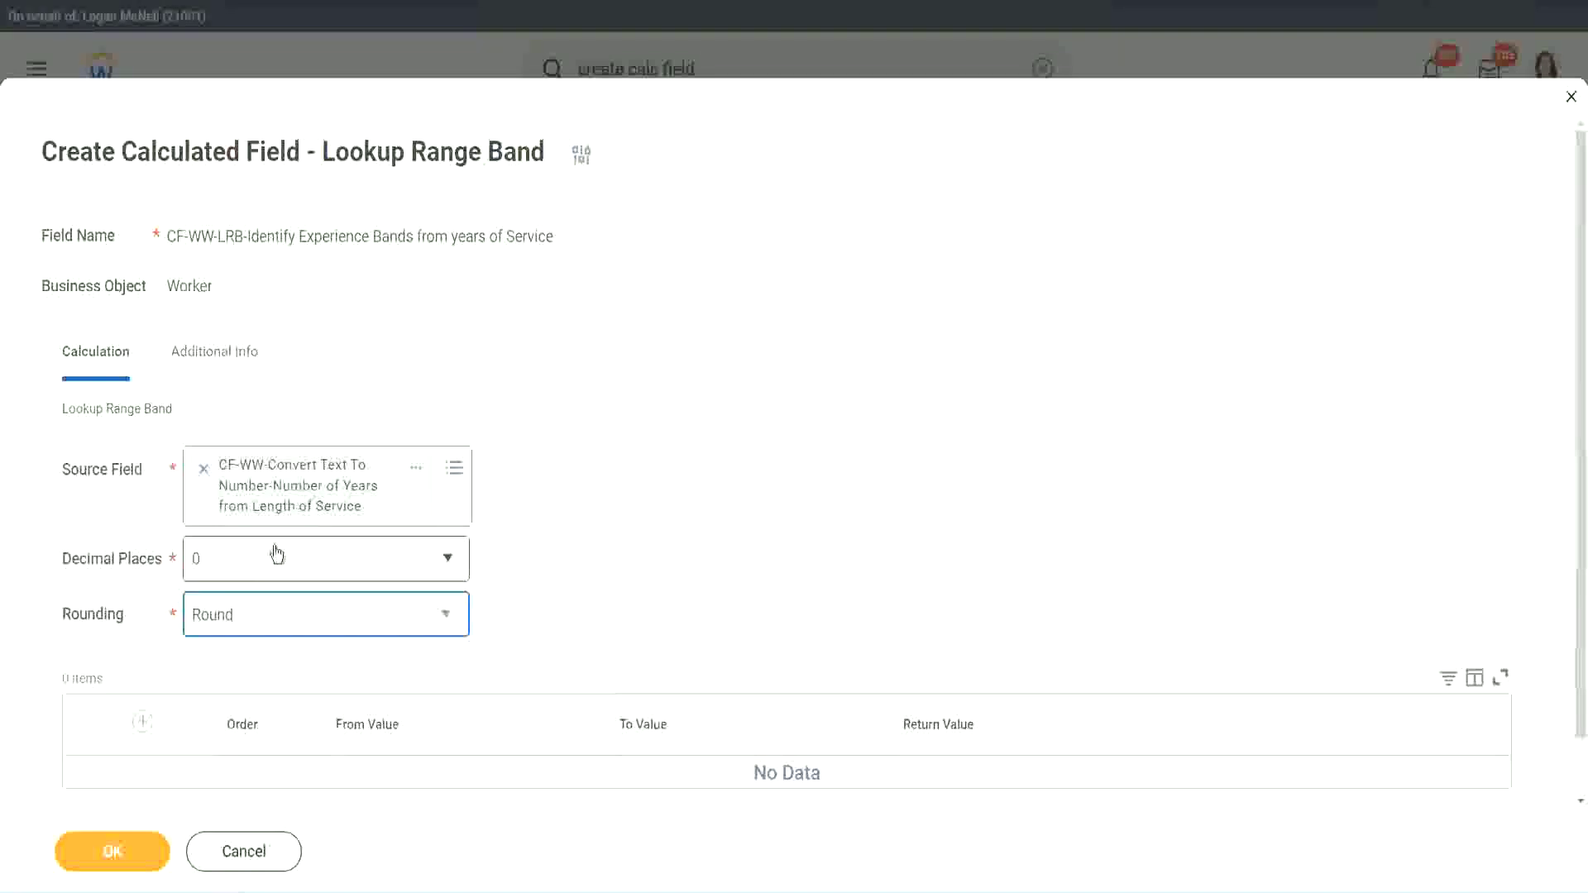
# Add a first range band from 0 to 7 with the return value "Amateur"
pyautogui.click(144, 723)
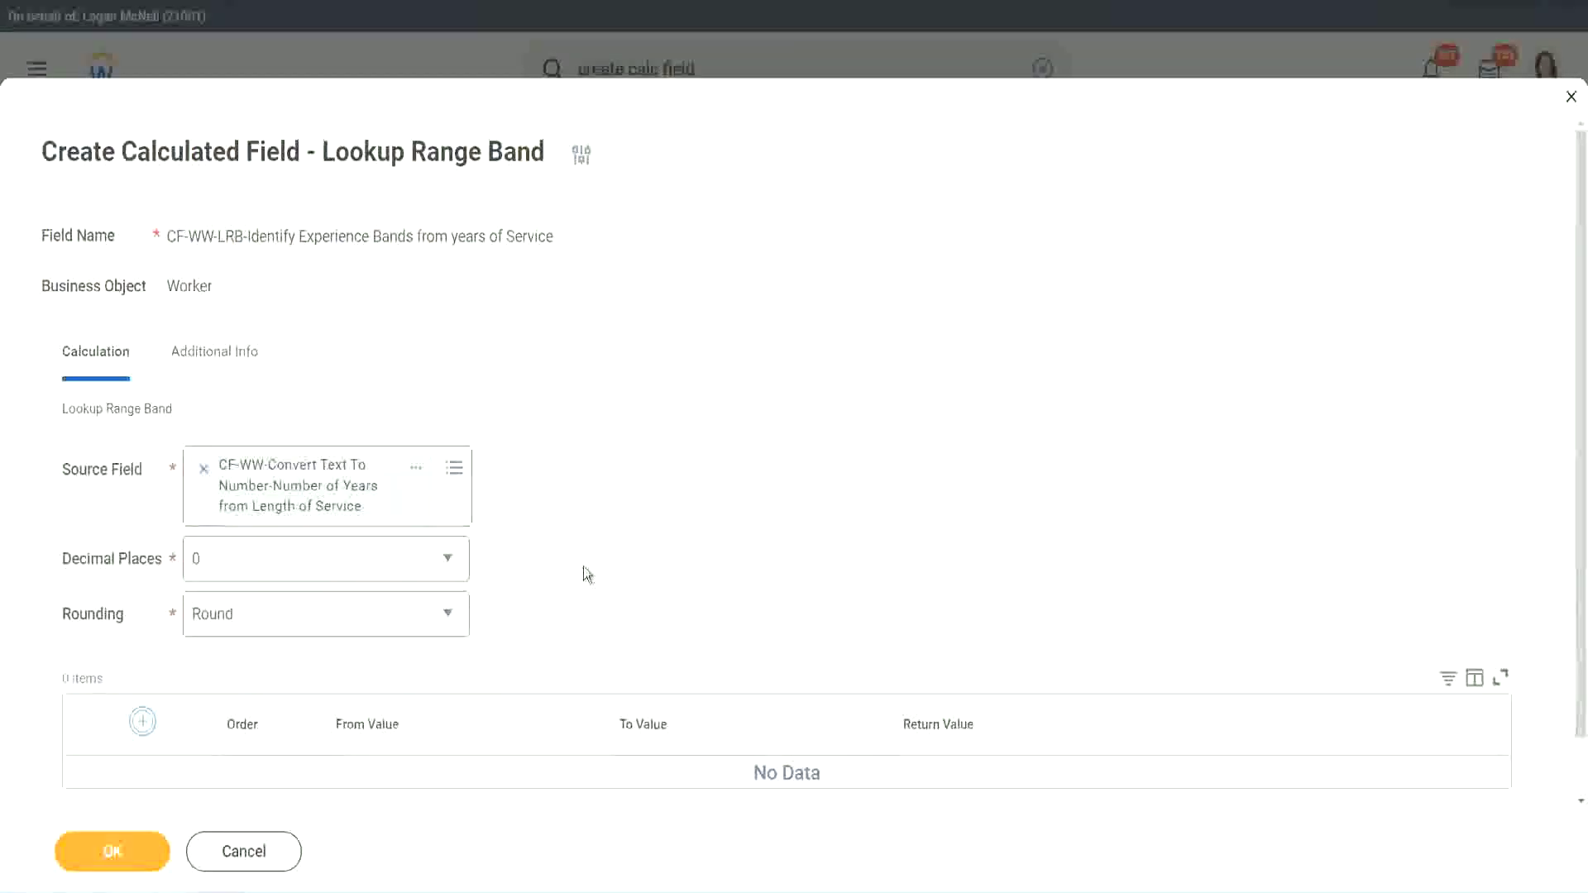
pyautogui.scroll(-2, 653, 504)
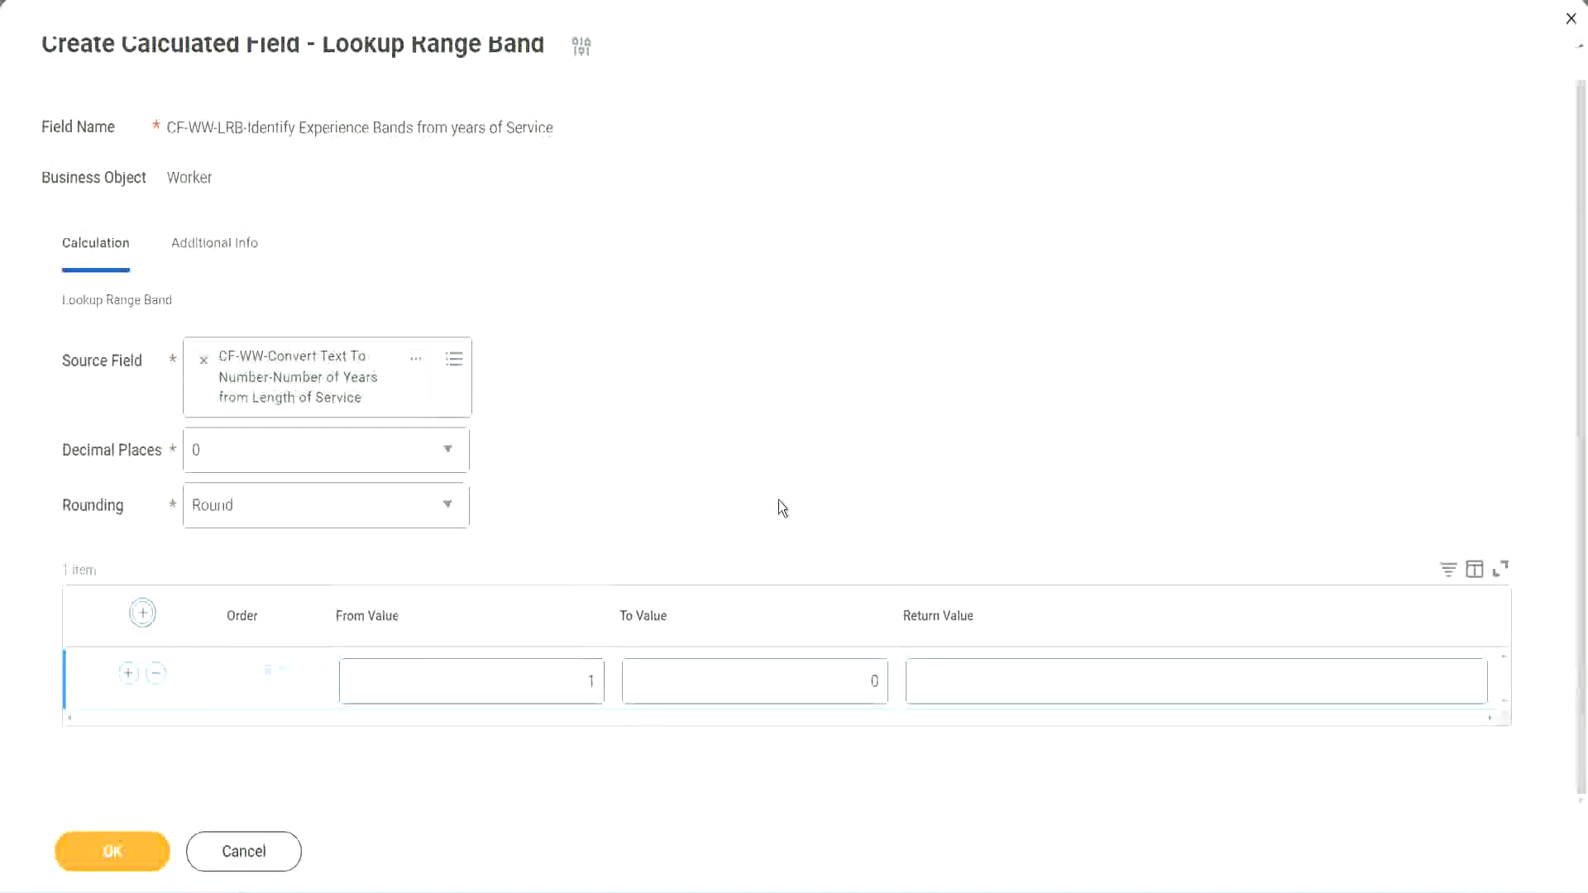
pyautogui.click(580, 686)
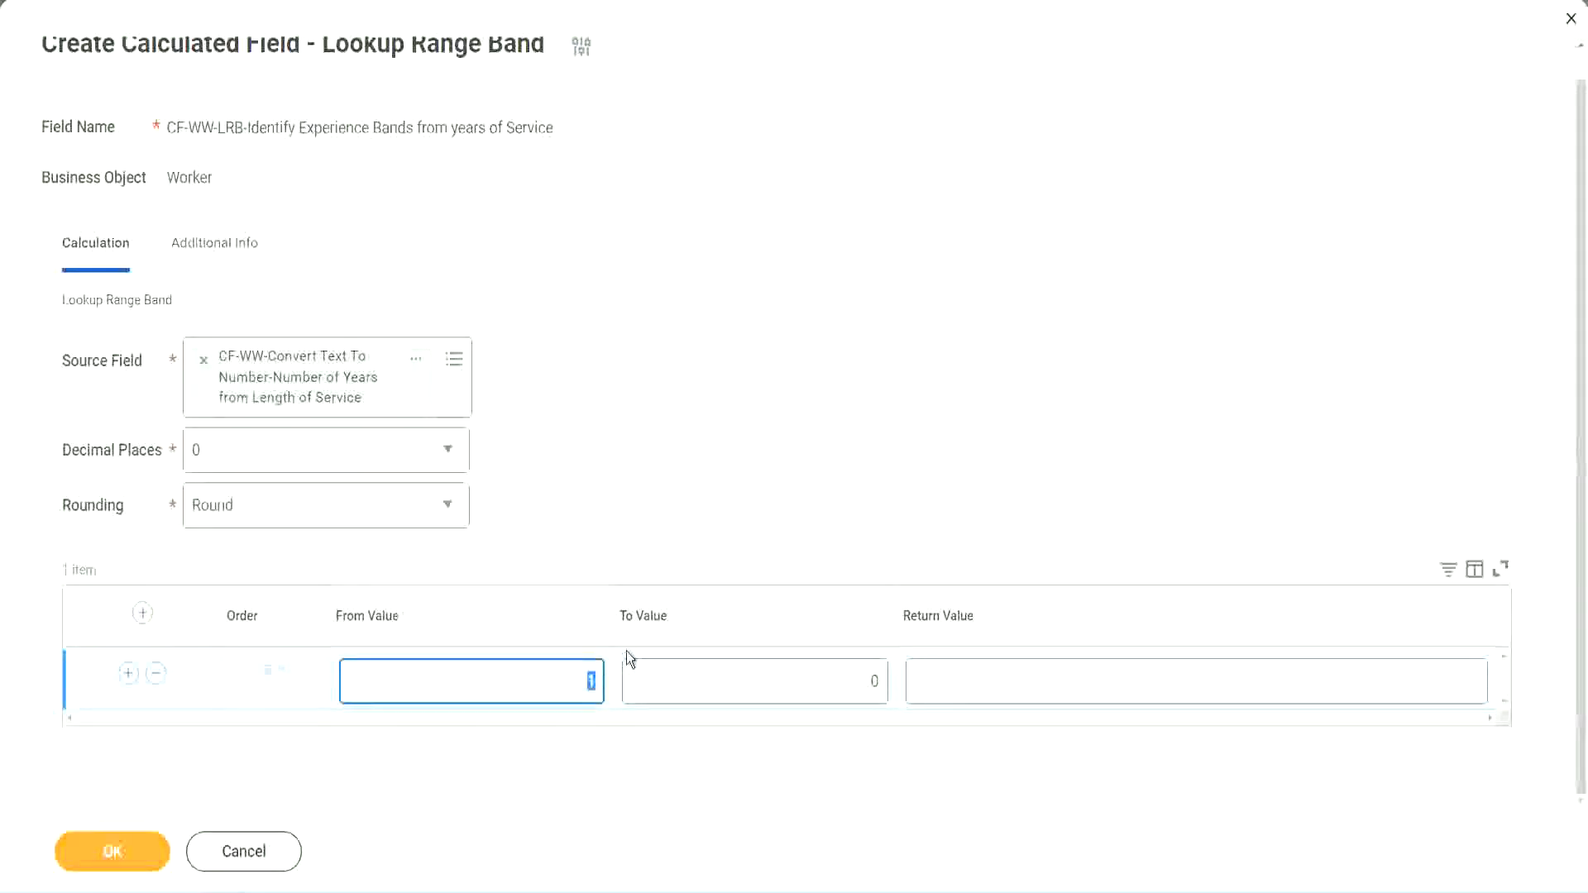
pyautogui.write('0')
pyautogui.press('Tab')
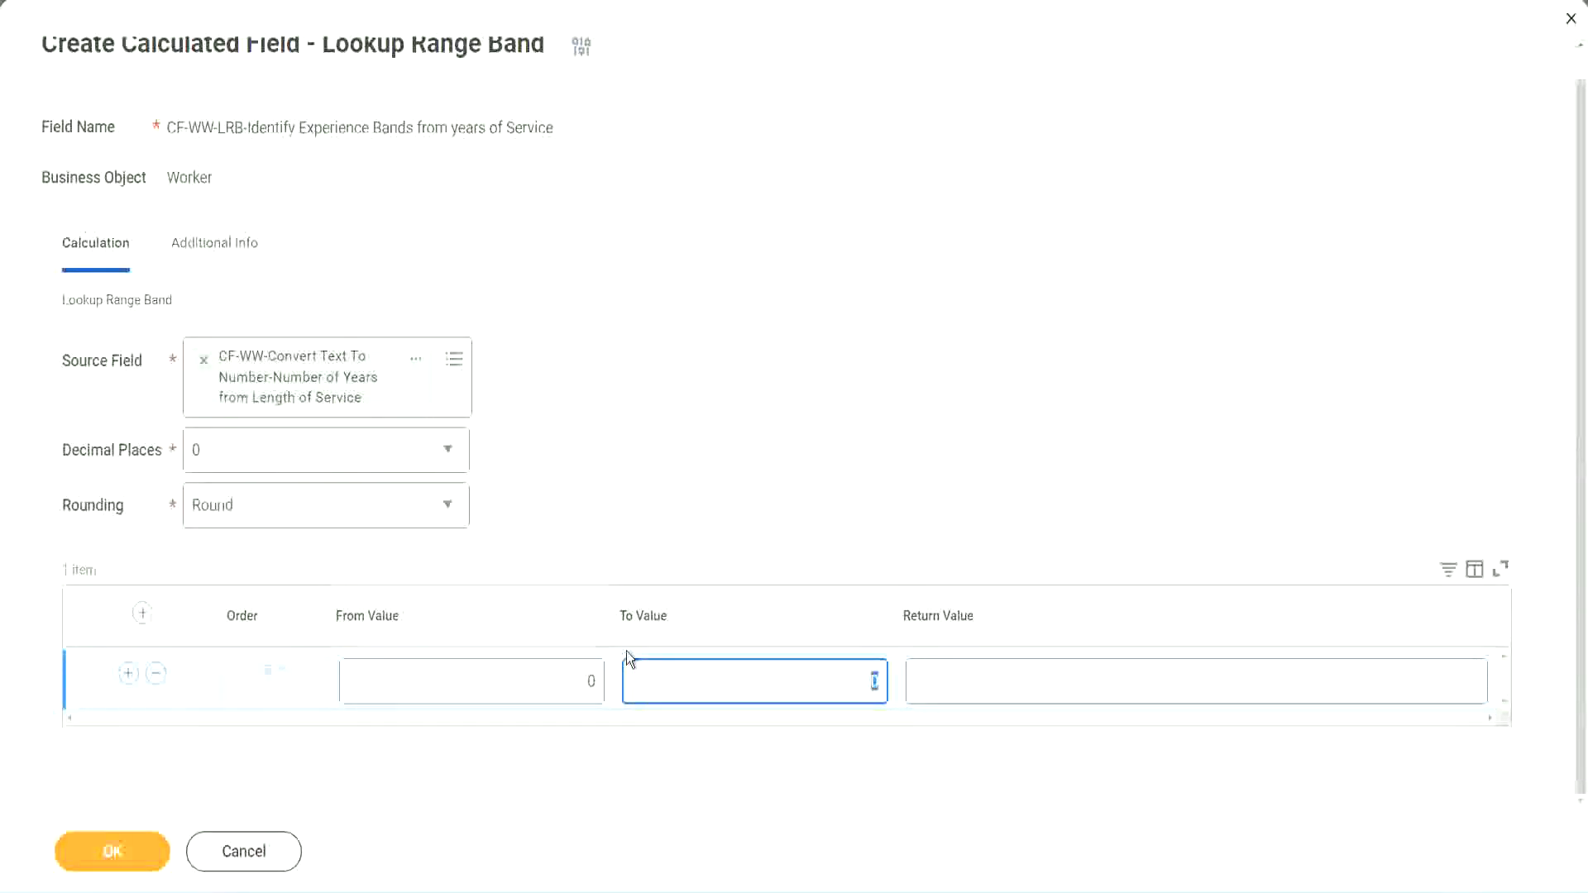
pyautogui.write('7')
pyautogui.press('Tab')
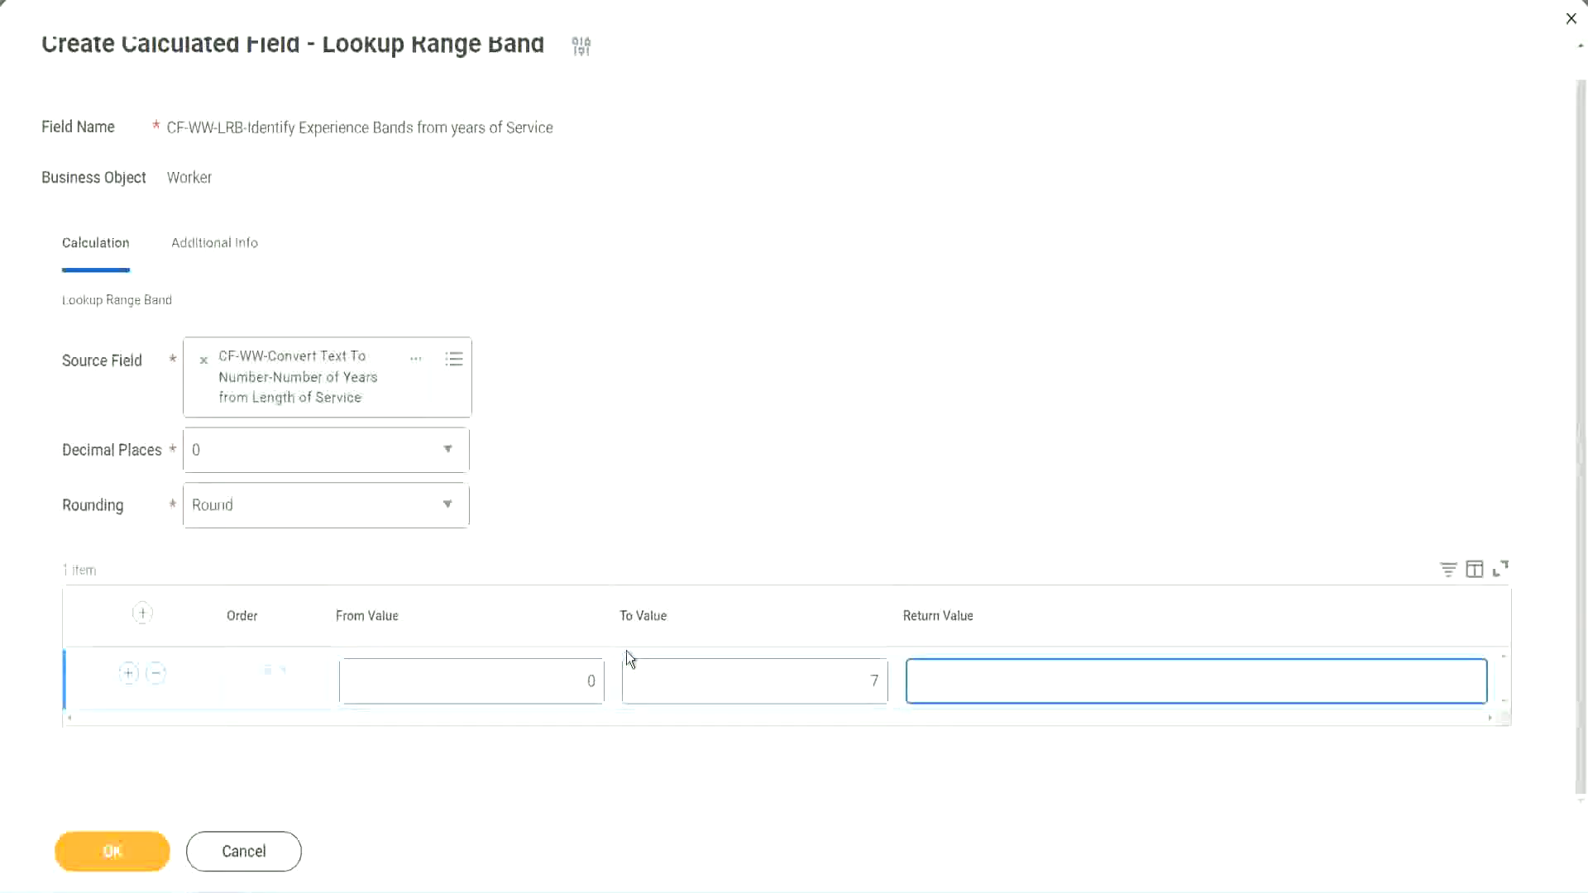
pyautogui.write('Amateur')
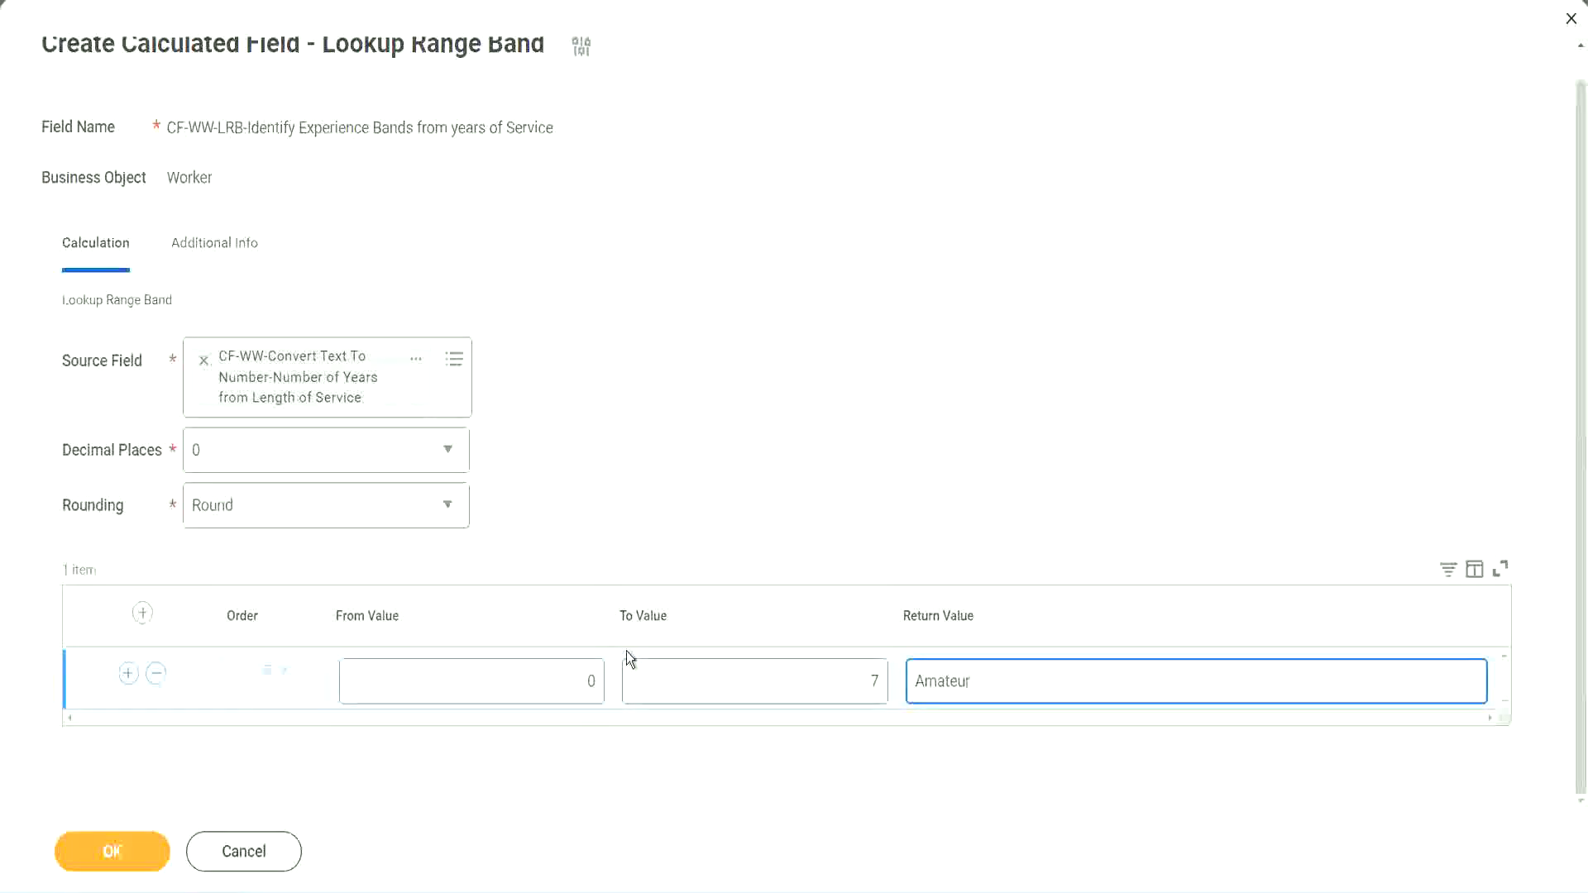
pyautogui.click(549, 697)
pyautogui.click(850, 667)
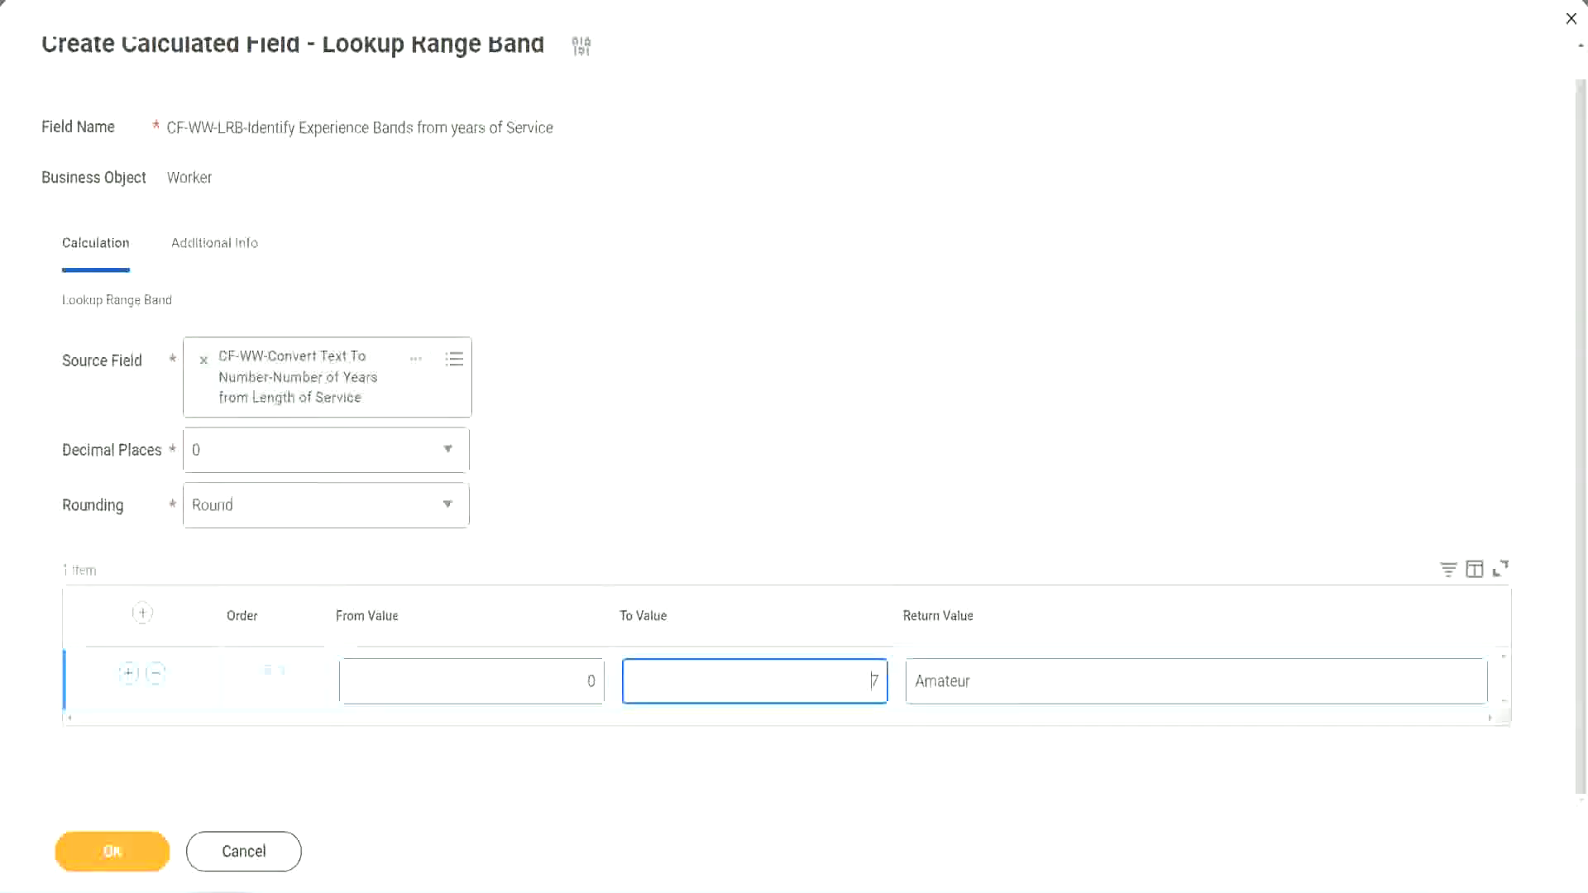
pyautogui.moveTo(664, 576); pyautogui.dragTo(400, 413)
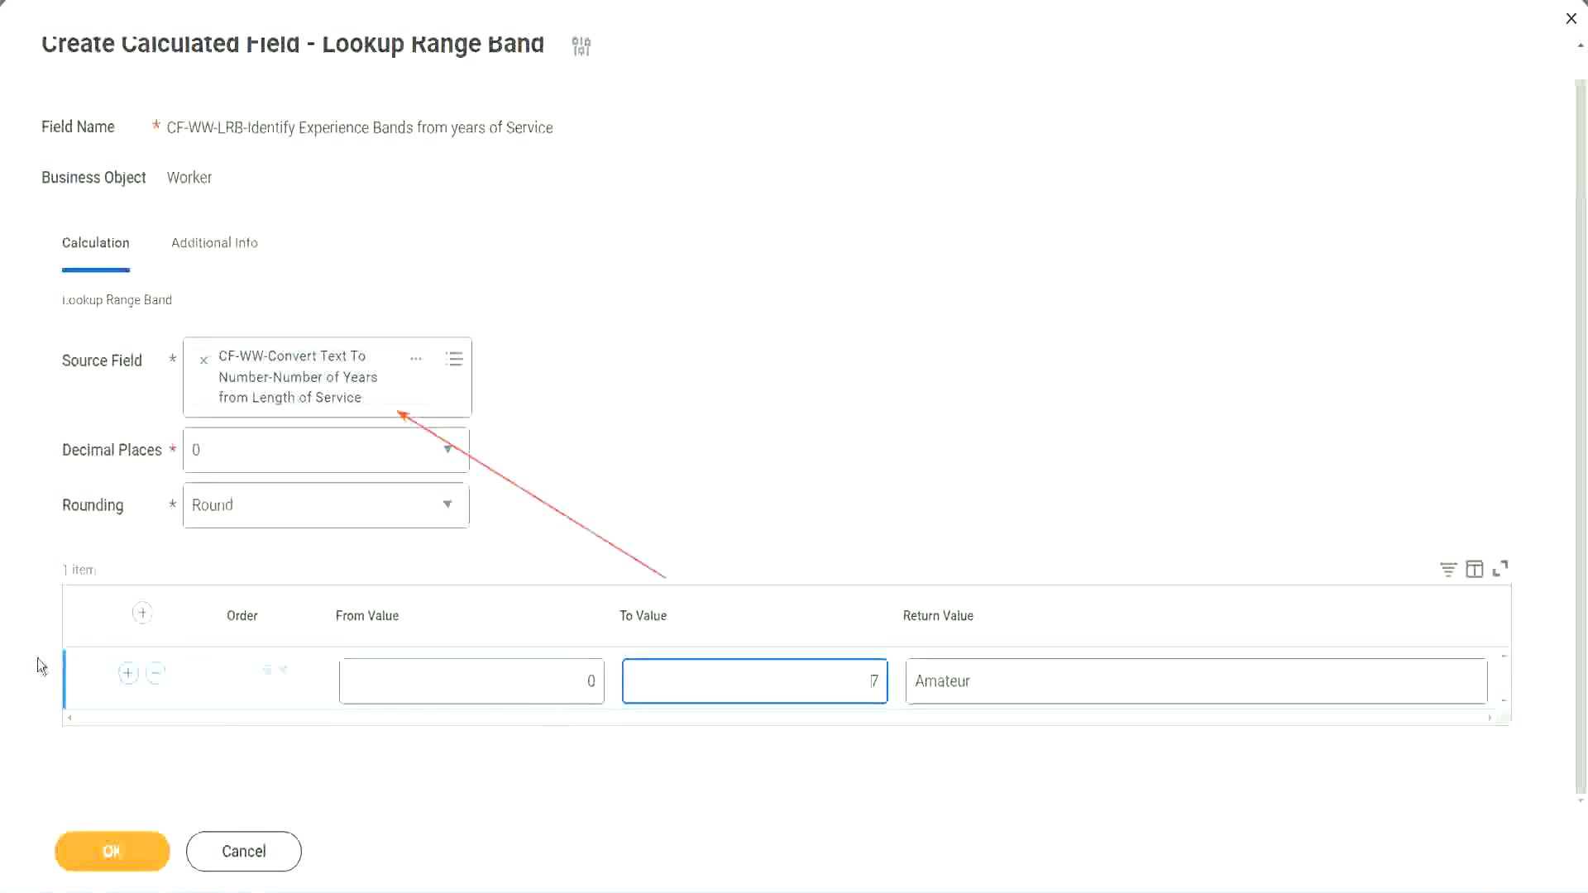
# Add a second range band from 8 to 15 with the return value "Experienced"
pyautogui.click(127, 673)
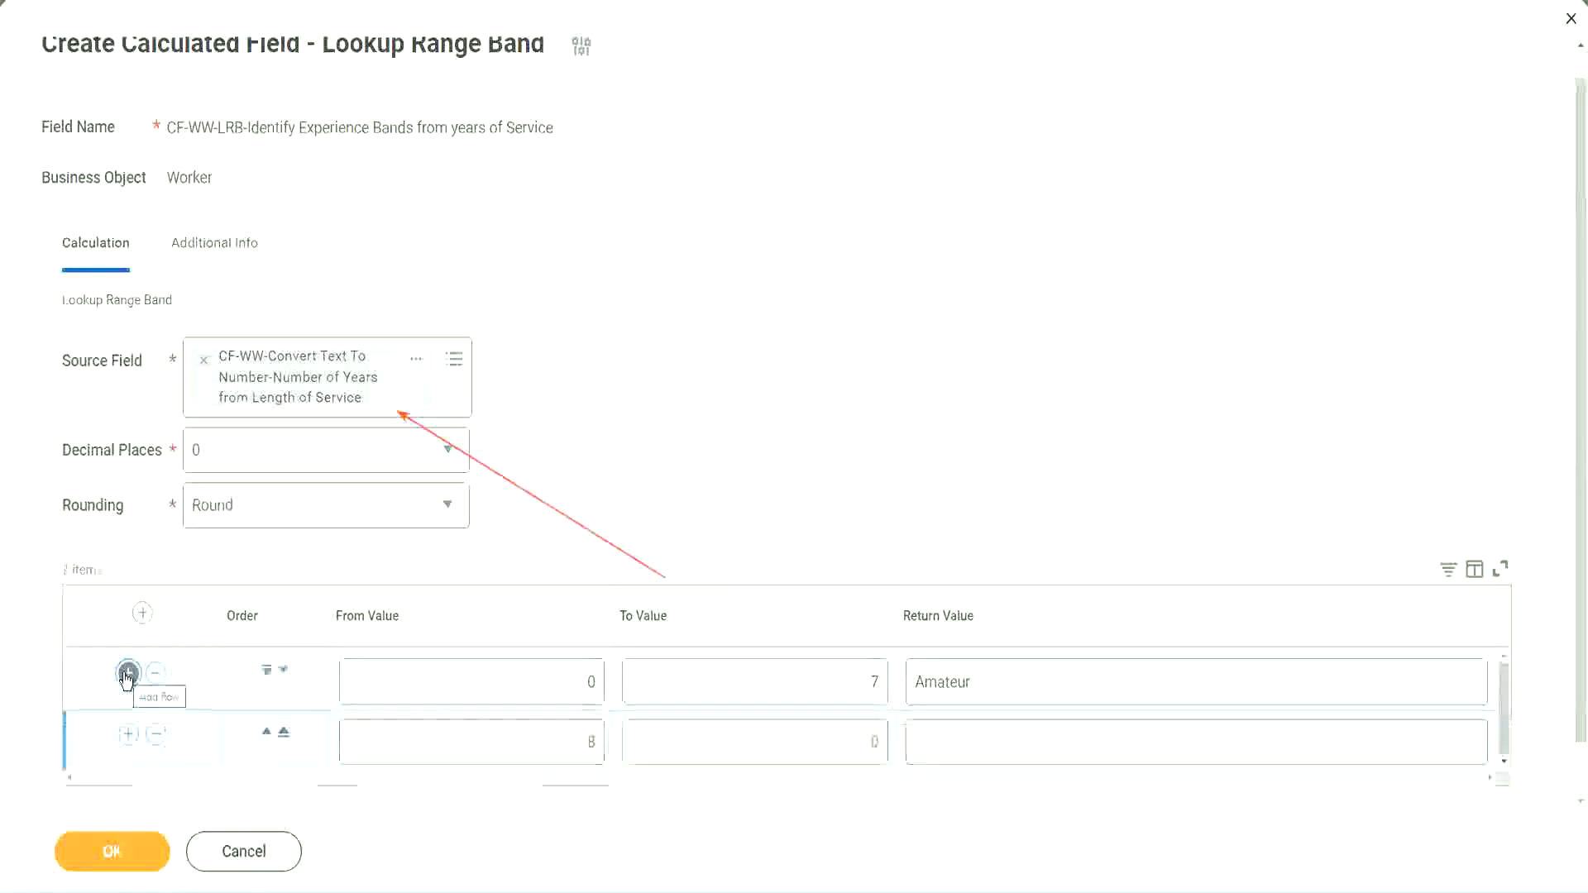
pyautogui.doubleClick(607, 745)
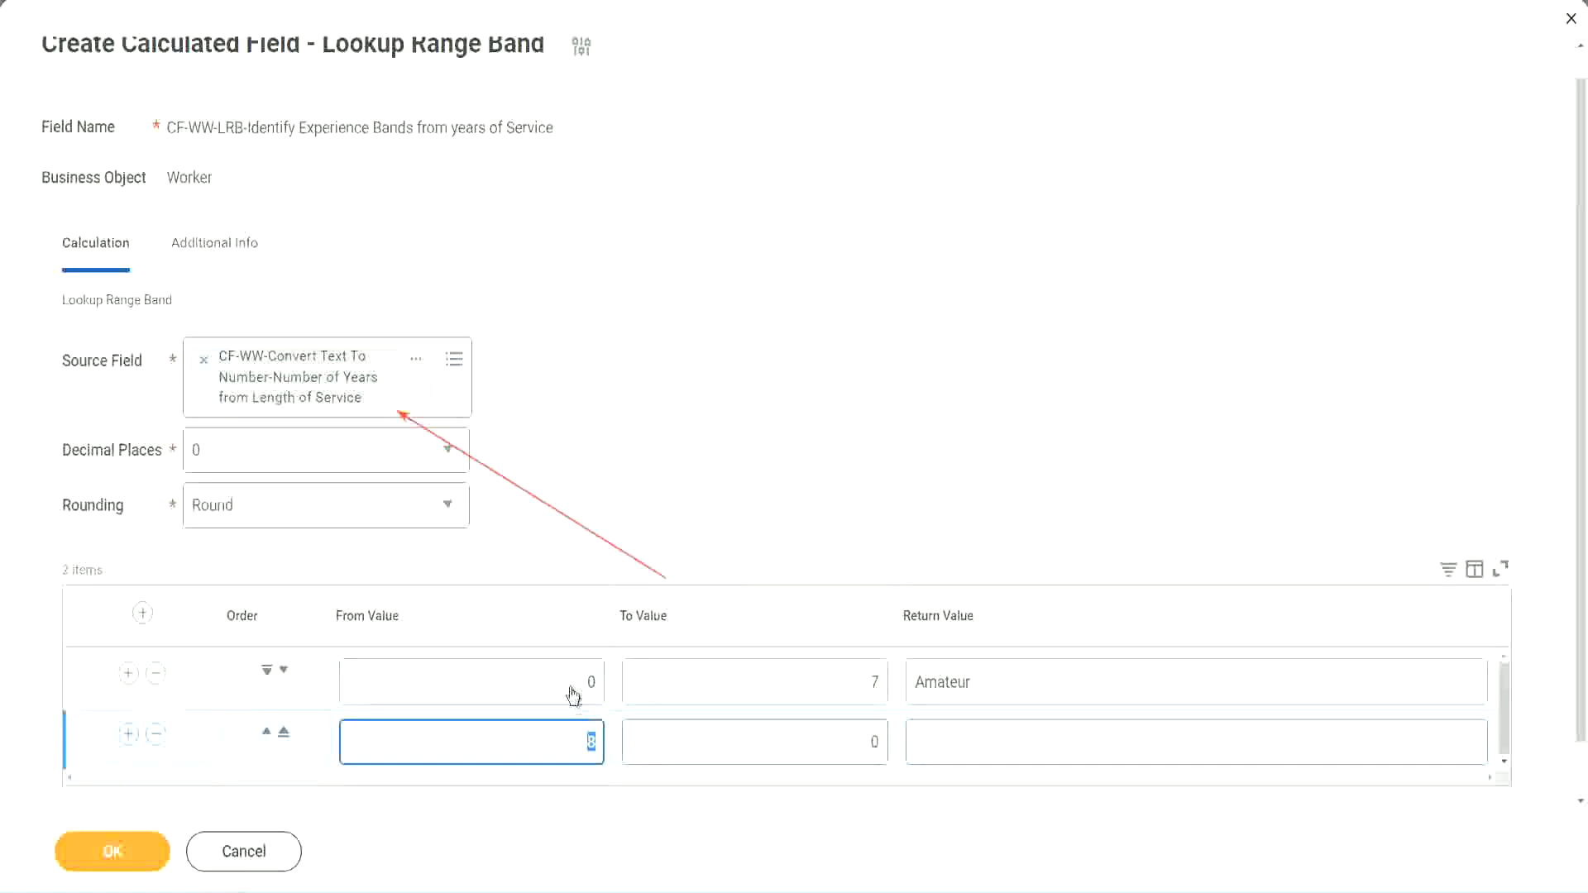
pyautogui.click(823, 681)
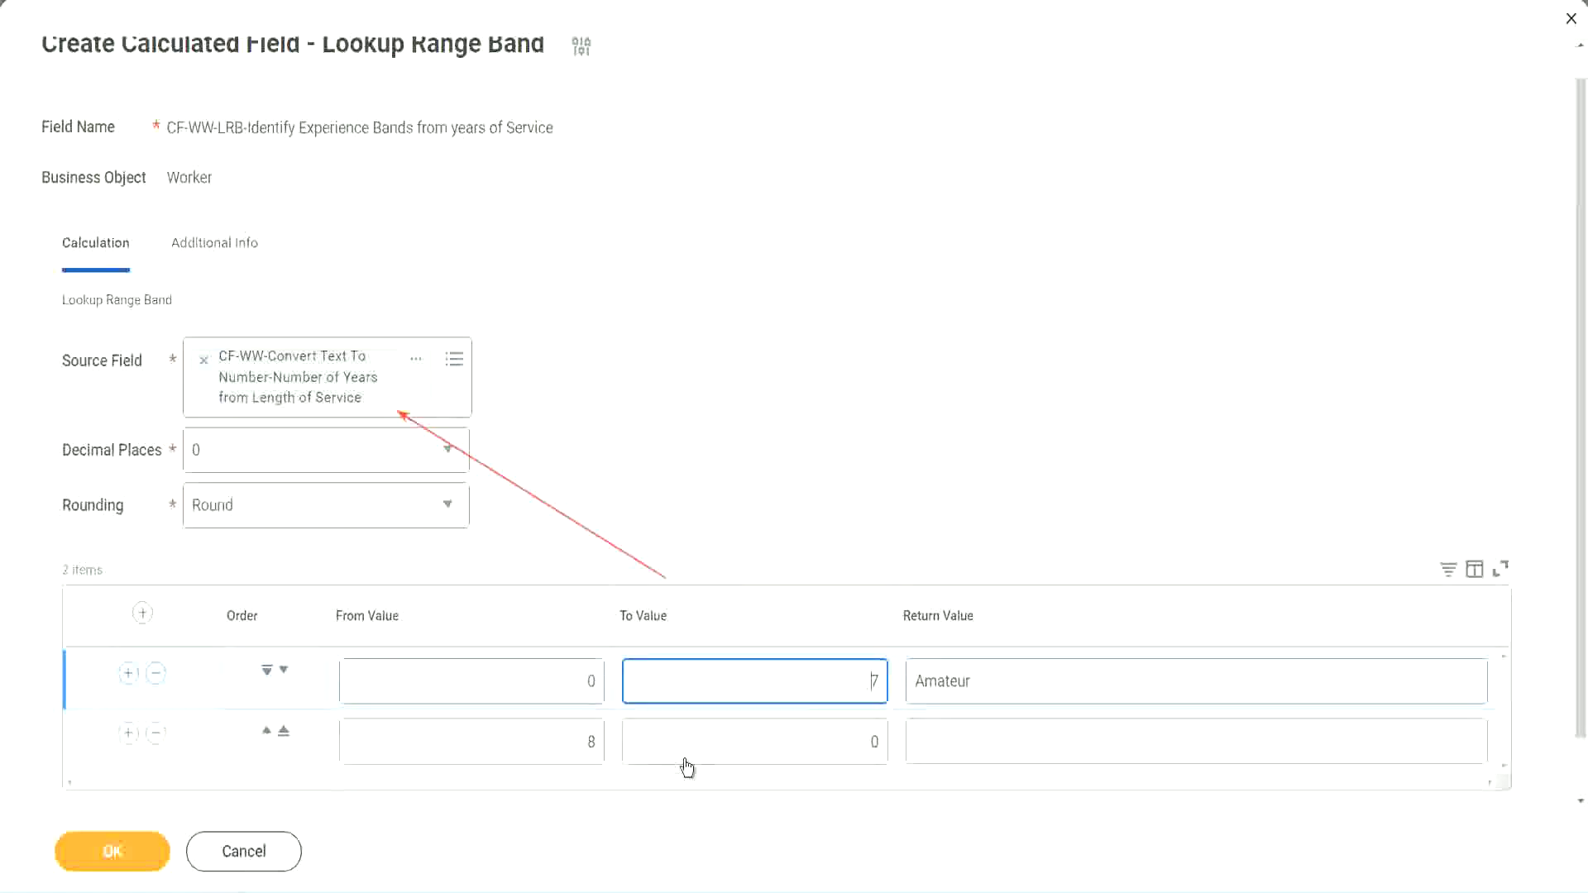
pyautogui.doubleClick(562, 745)
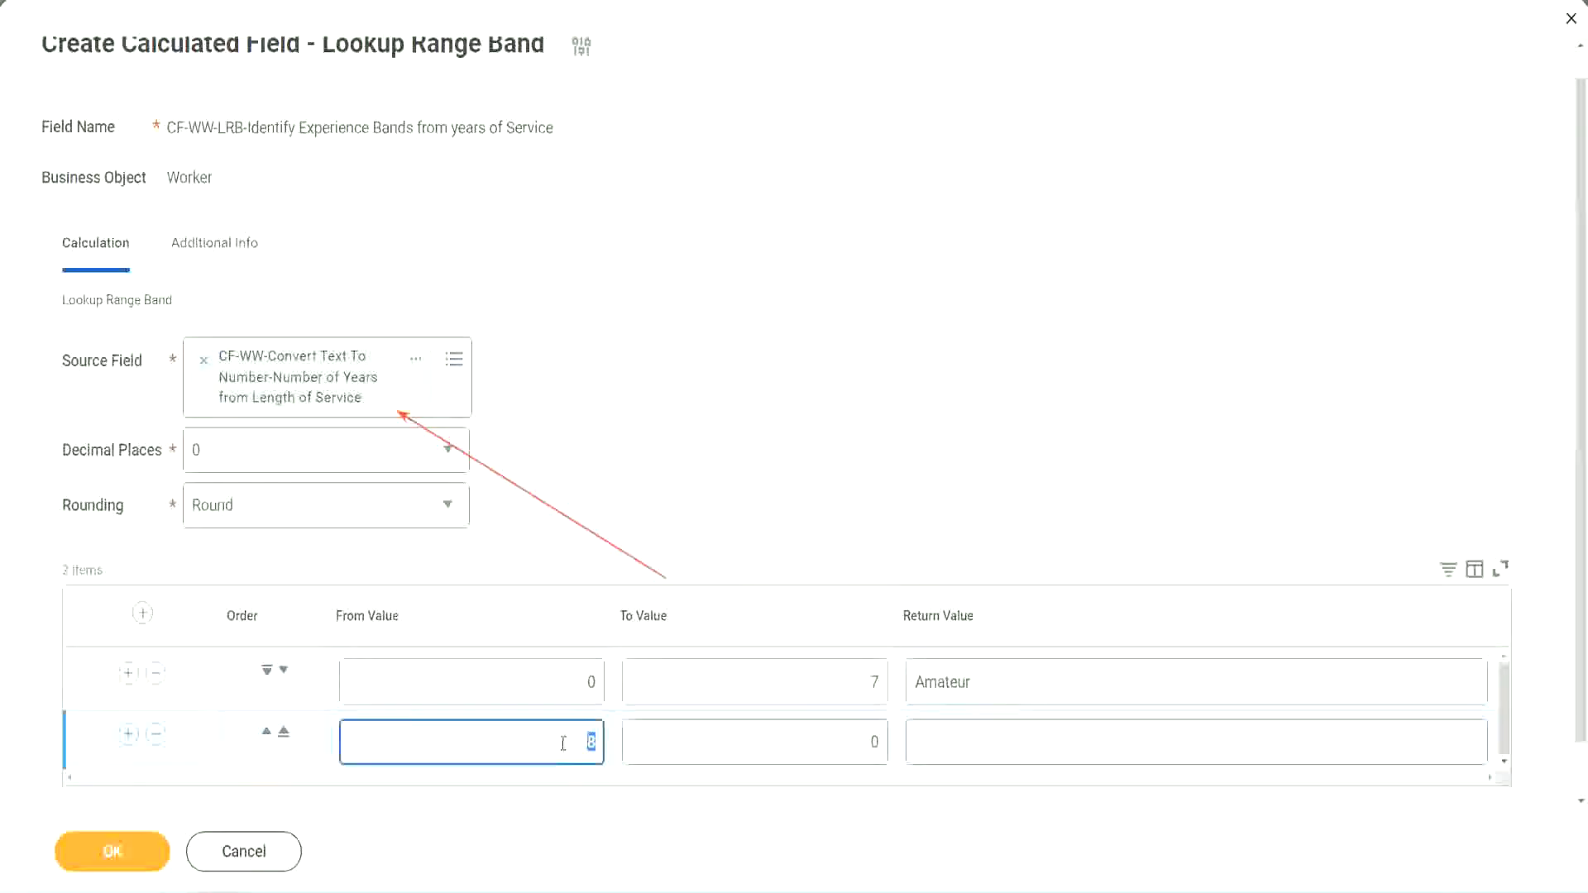
pyautogui.click(861, 742)
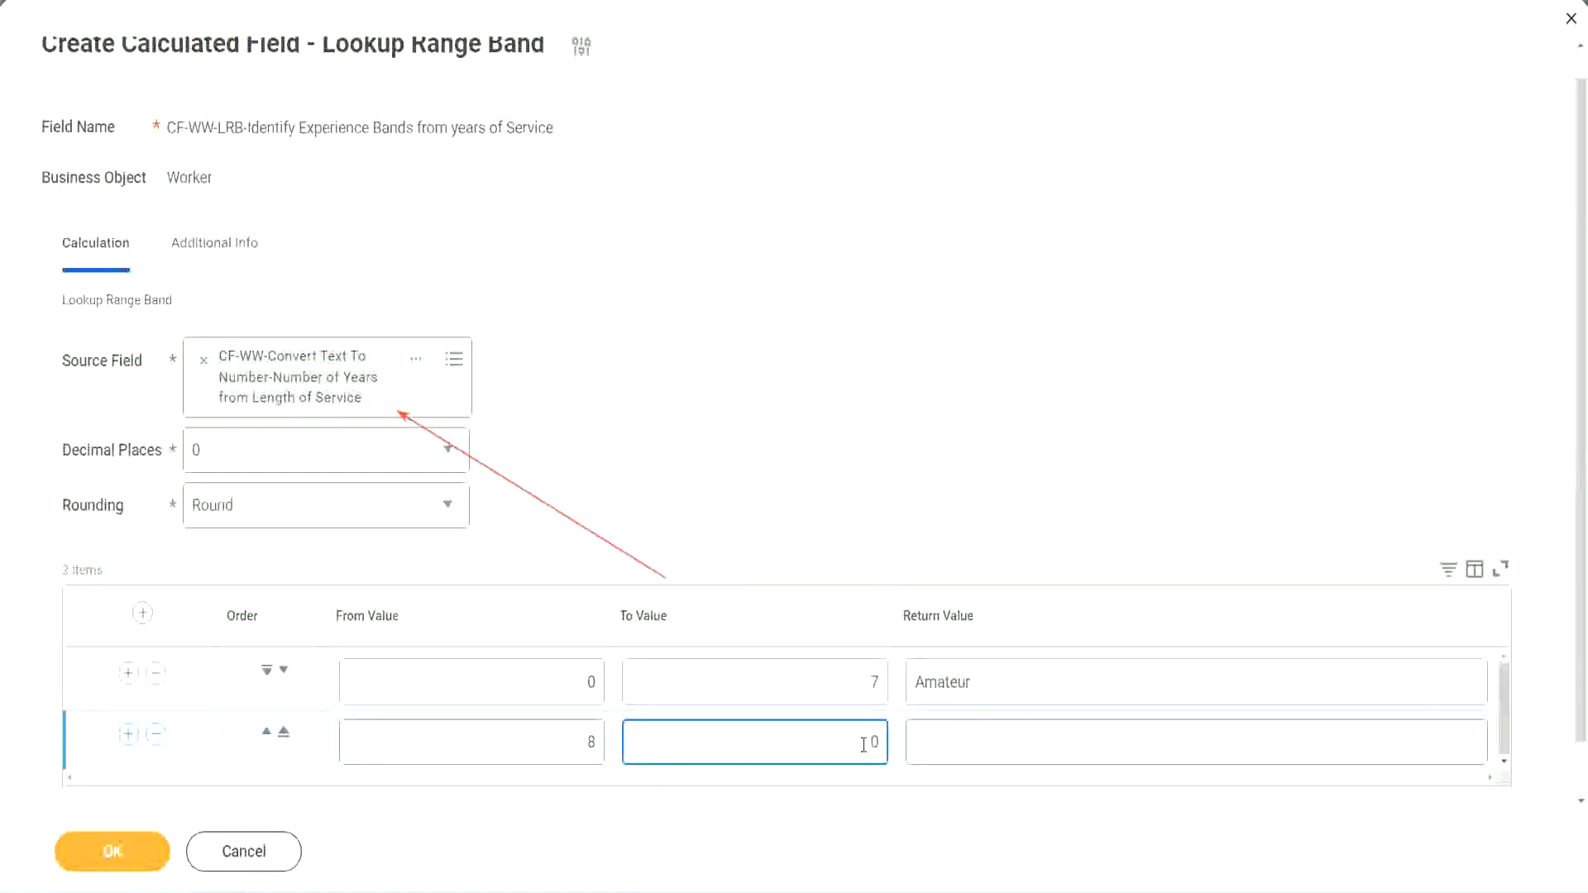
pyautogui.press('BackSpace')
pyautogui.write('15')
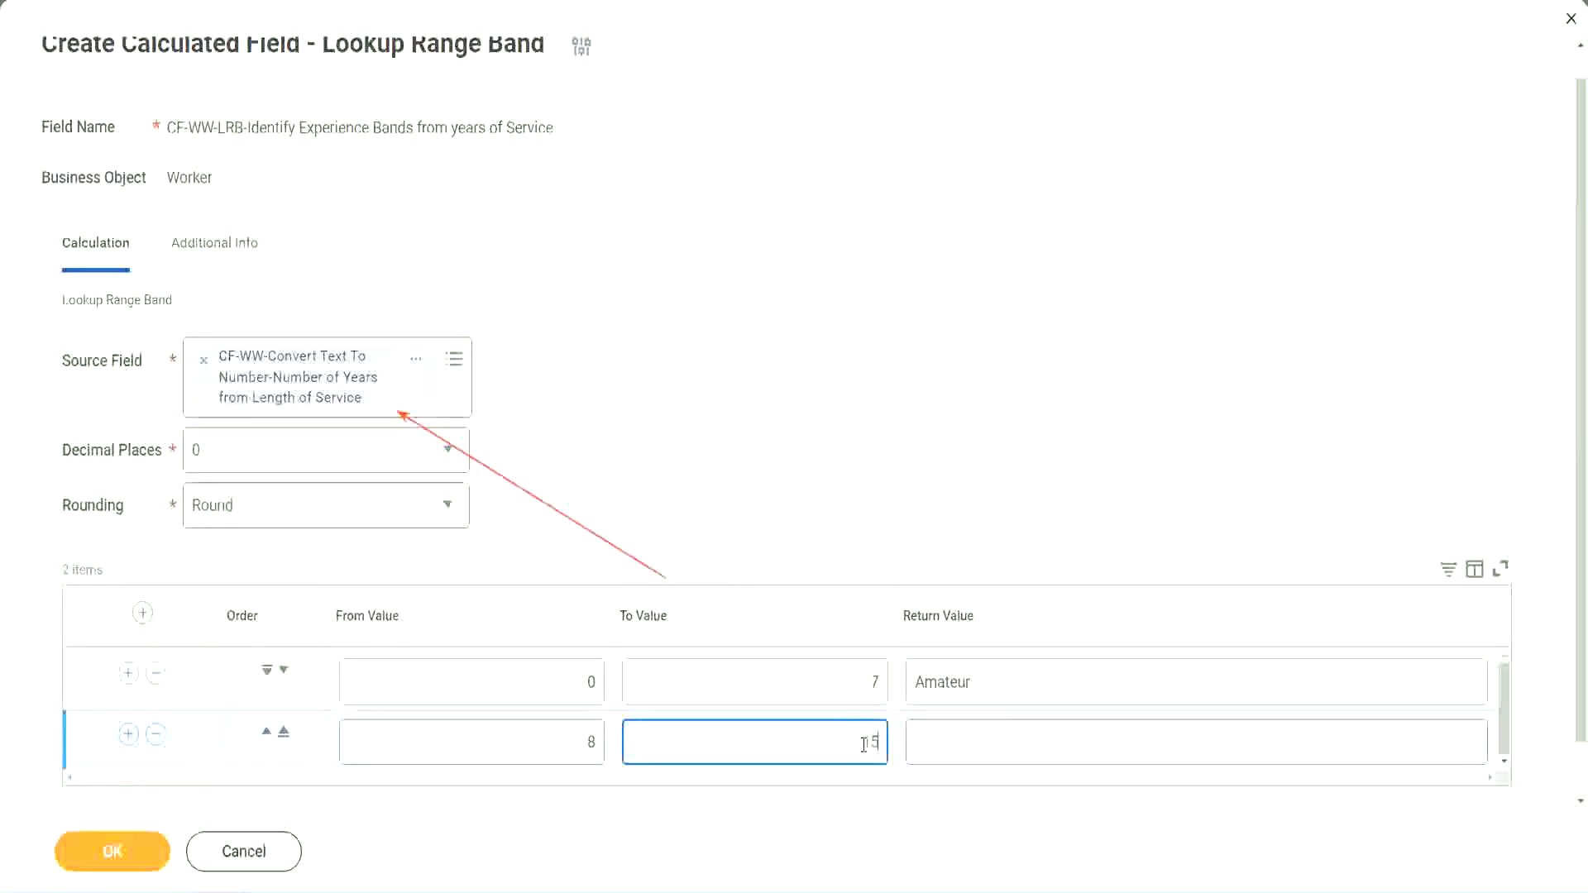
pyautogui.click(980, 738)
pyautogui.write('Ex')
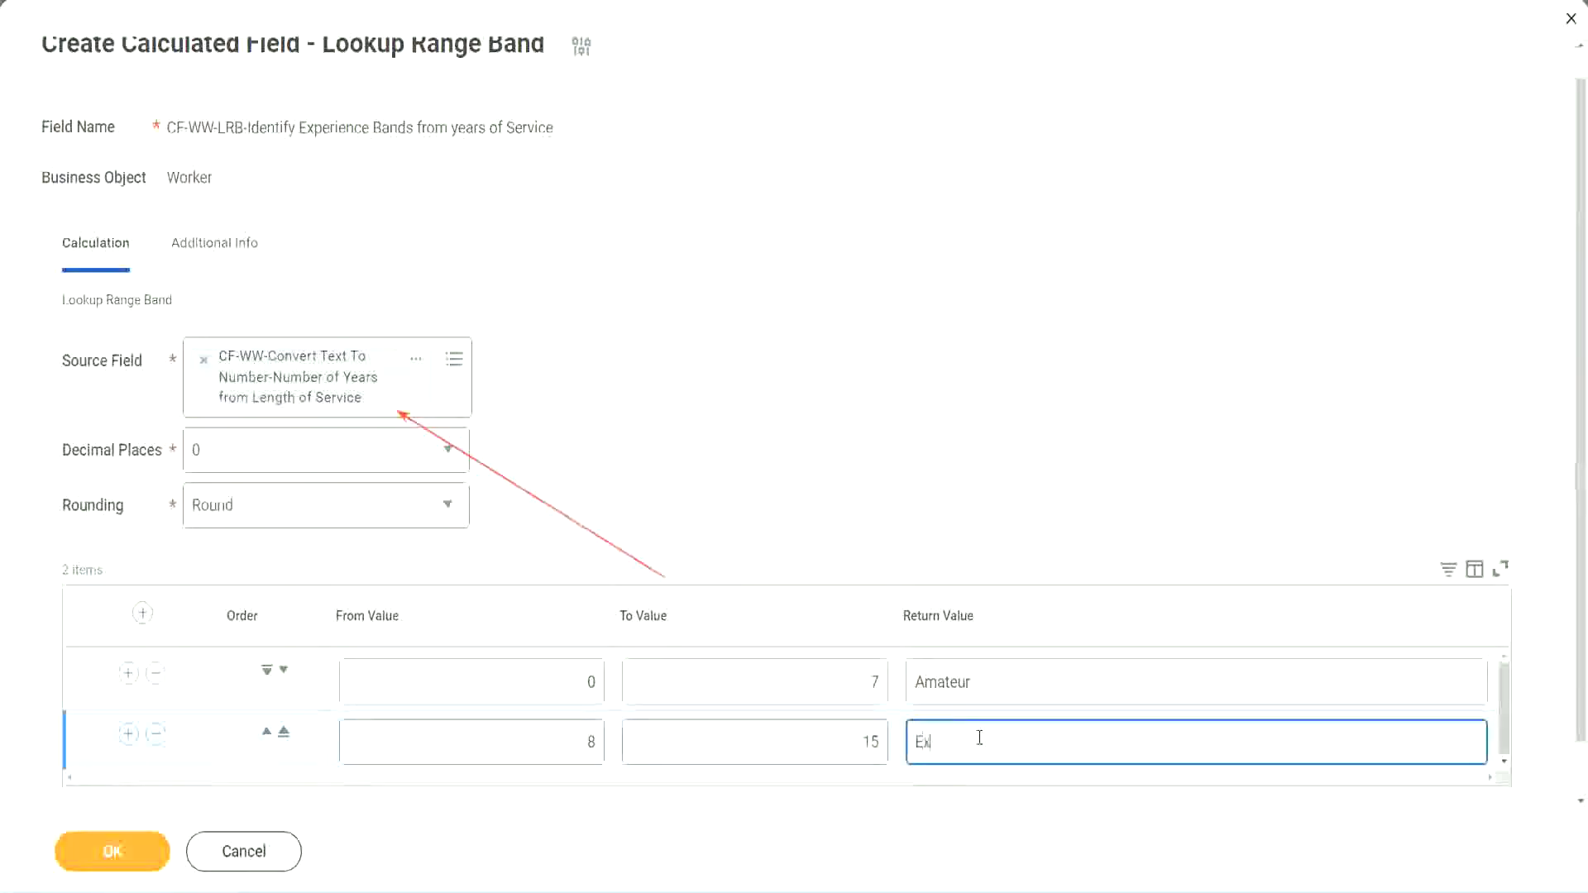
pyautogui.write('perienced')
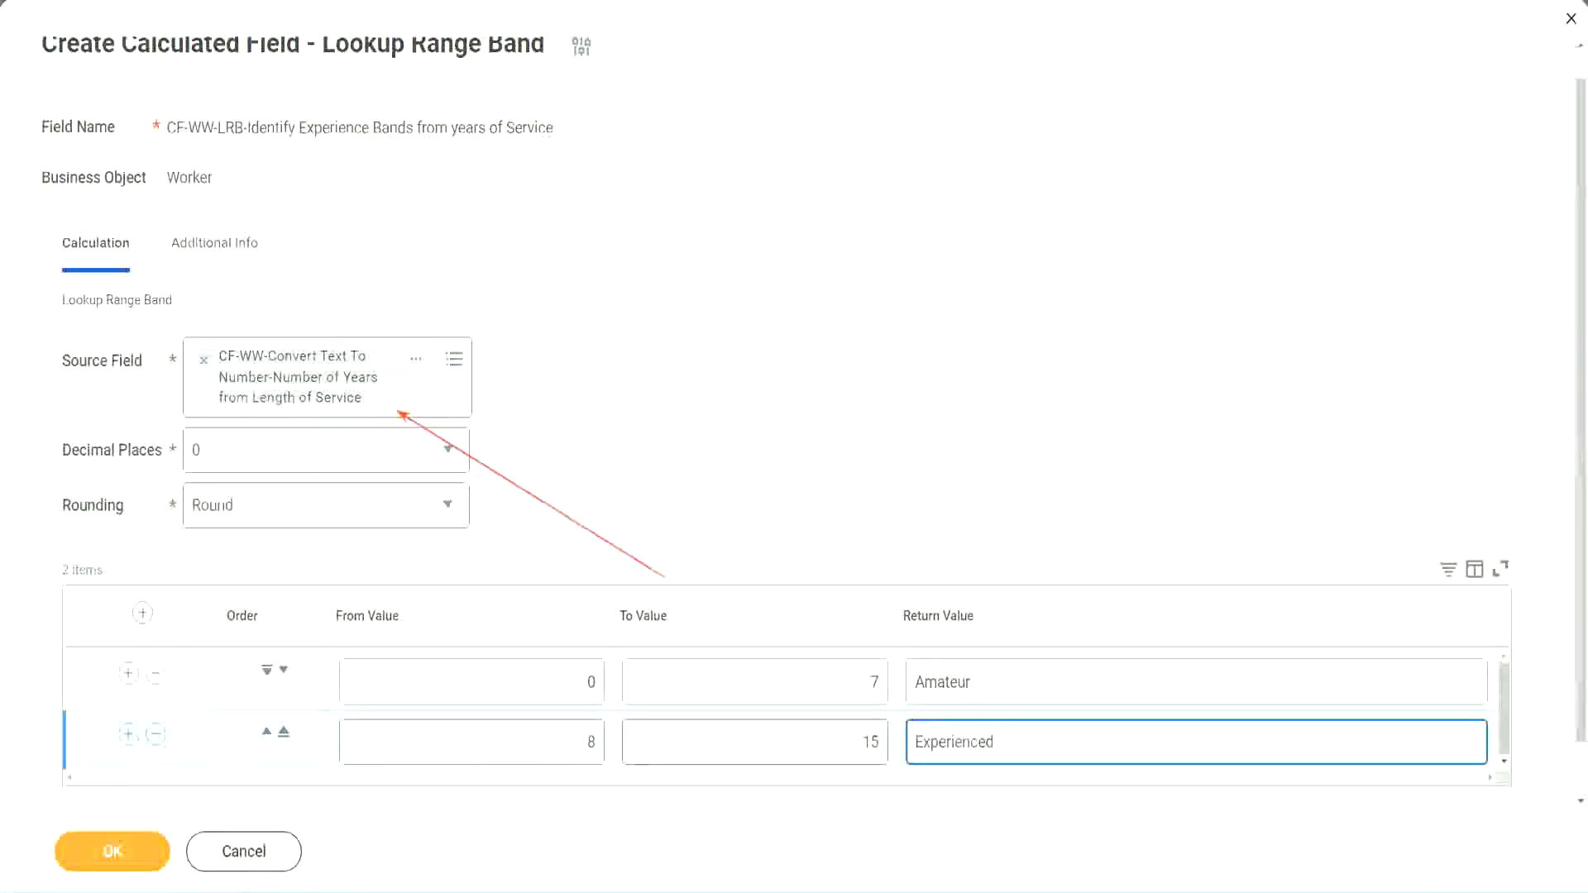
# Add a third range band from 16 to 30 with the return value "Senior"
pyautogui.click(128, 733)
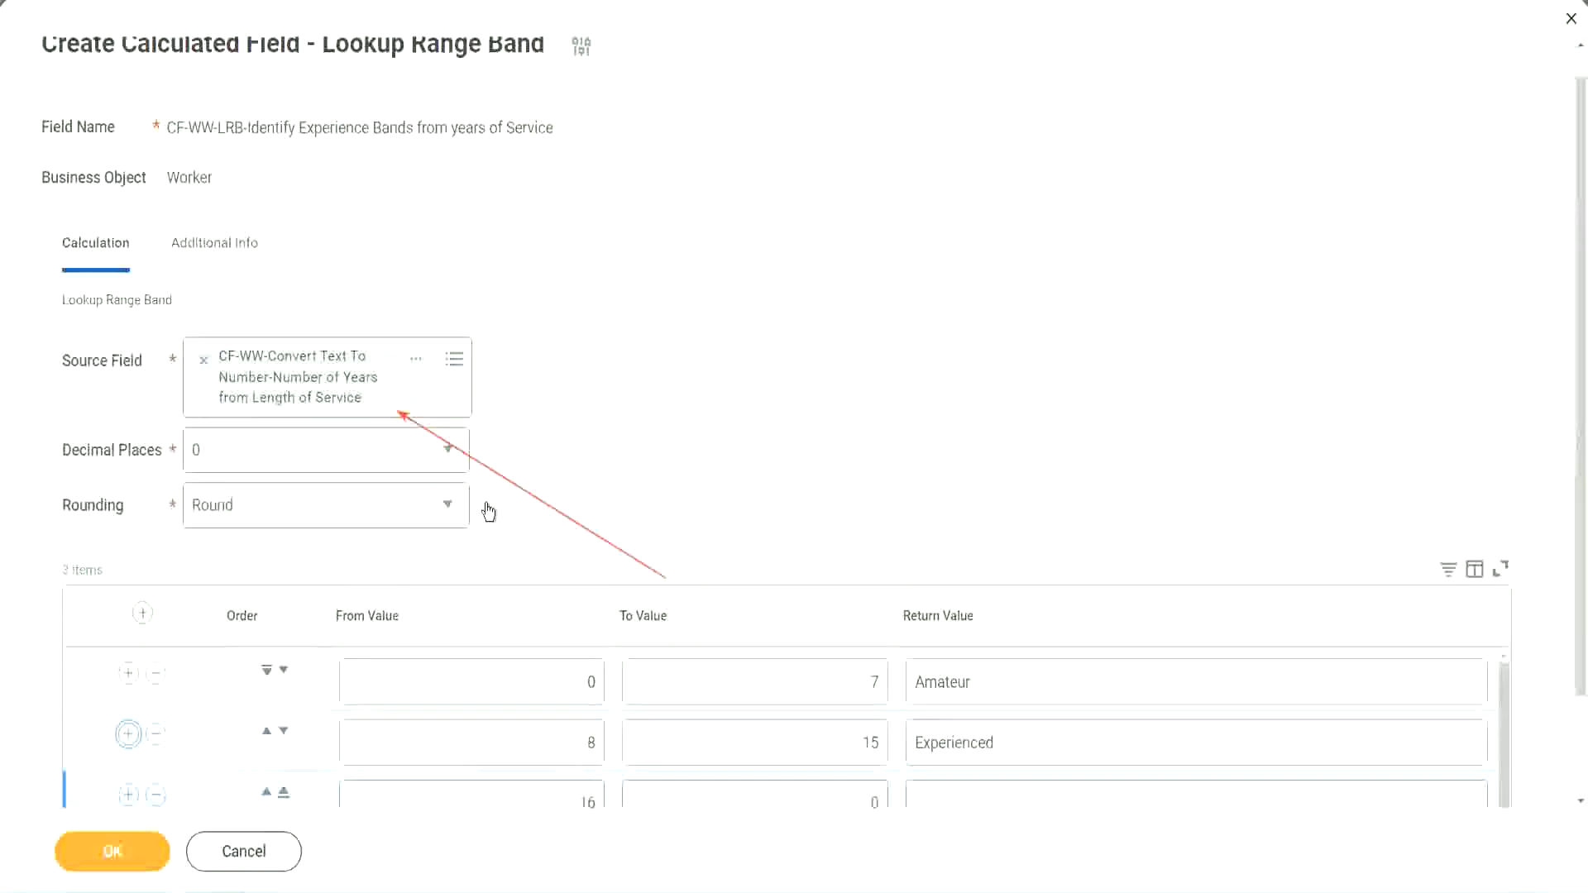
pyautogui.scroll(-2, 684, 499)
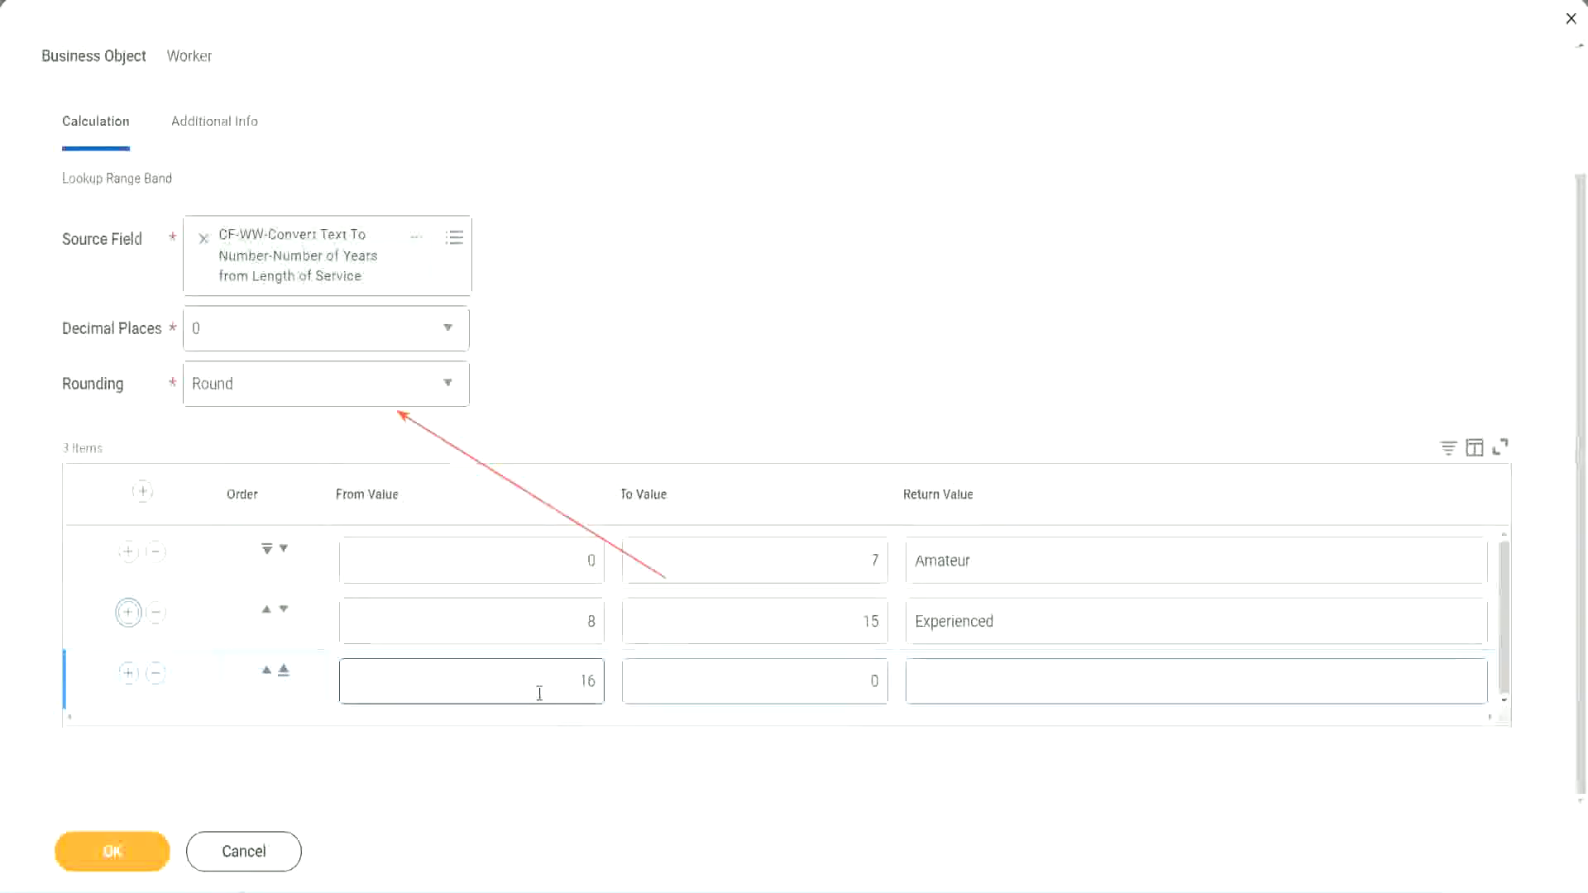
pyautogui.click(878, 681)
pyautogui.click(844, 678)
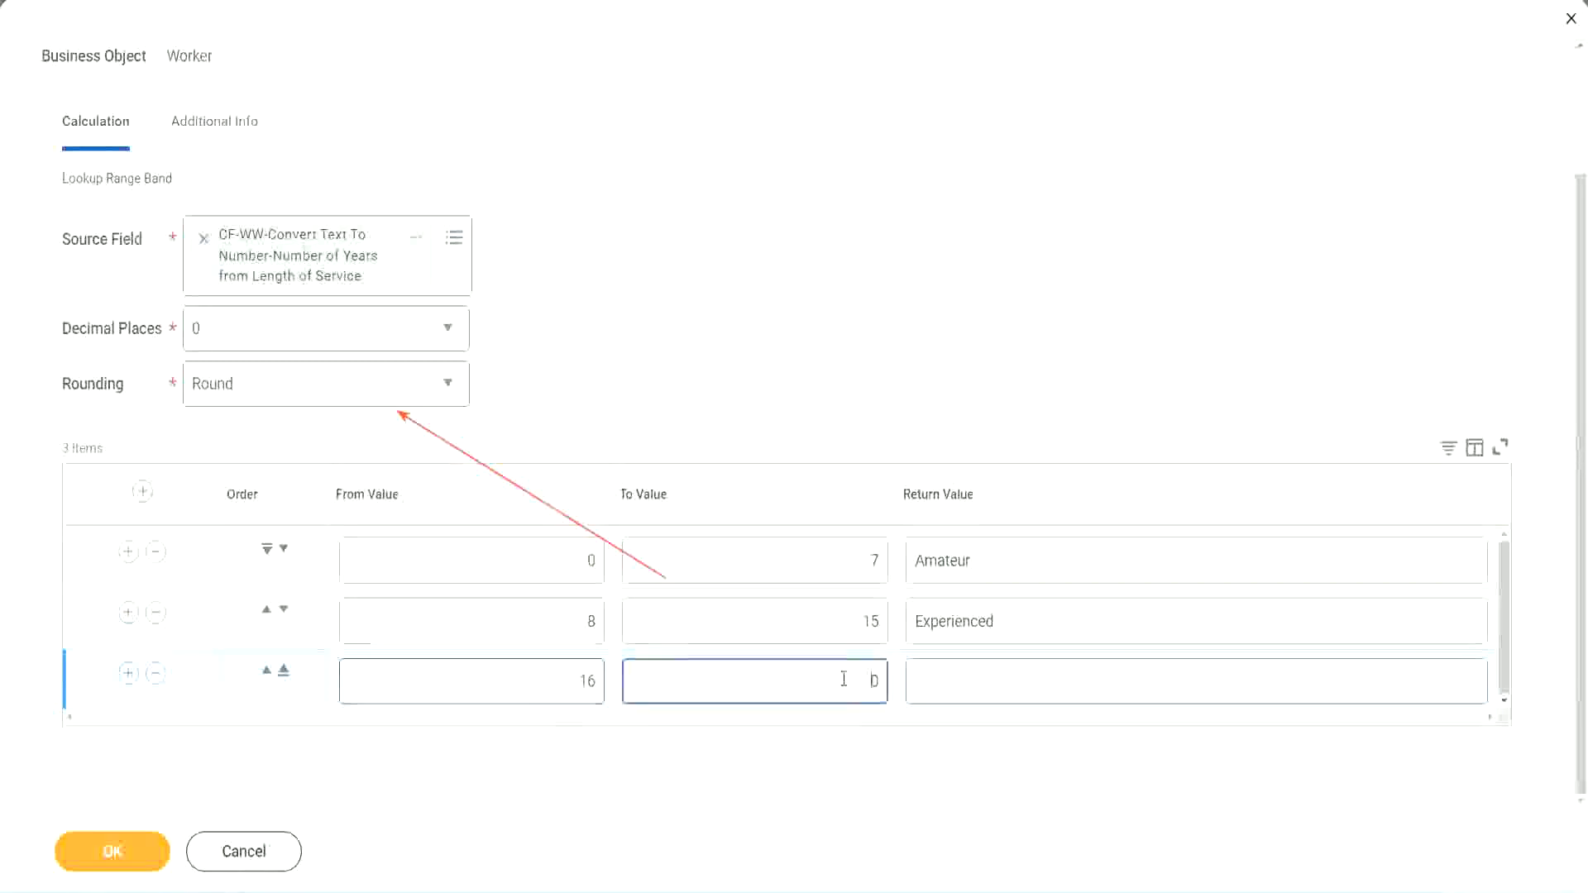
pyautogui.write('3')
pyautogui.press('Tab')
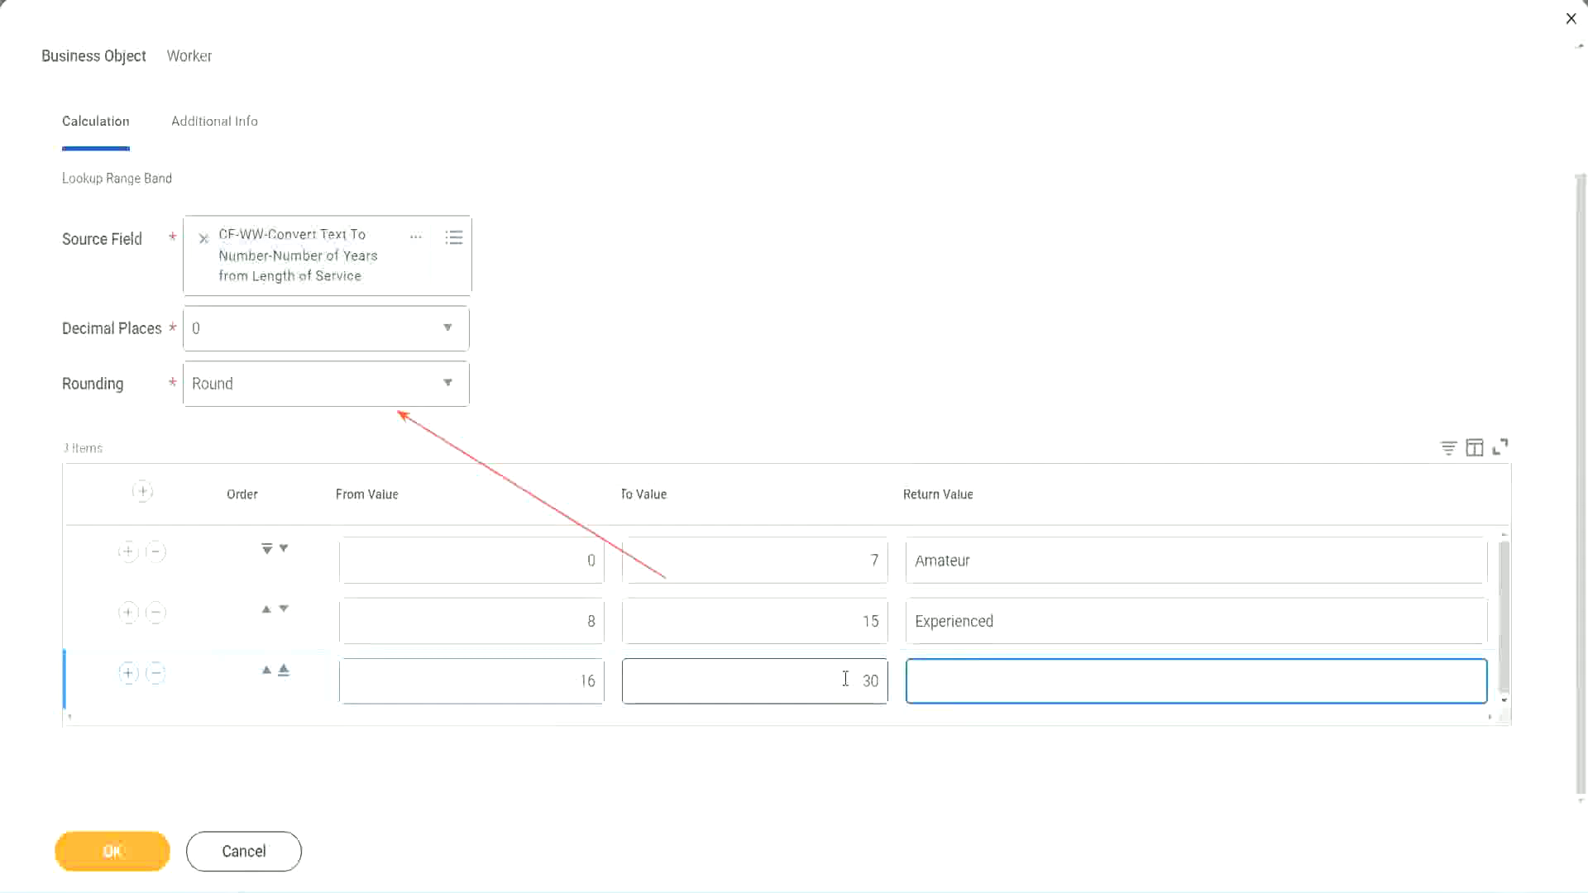
pyautogui.write('Senior')
# Add a fourth range band from 31 to 1000 with the return value "Legend"
pyautogui.click(127, 673)
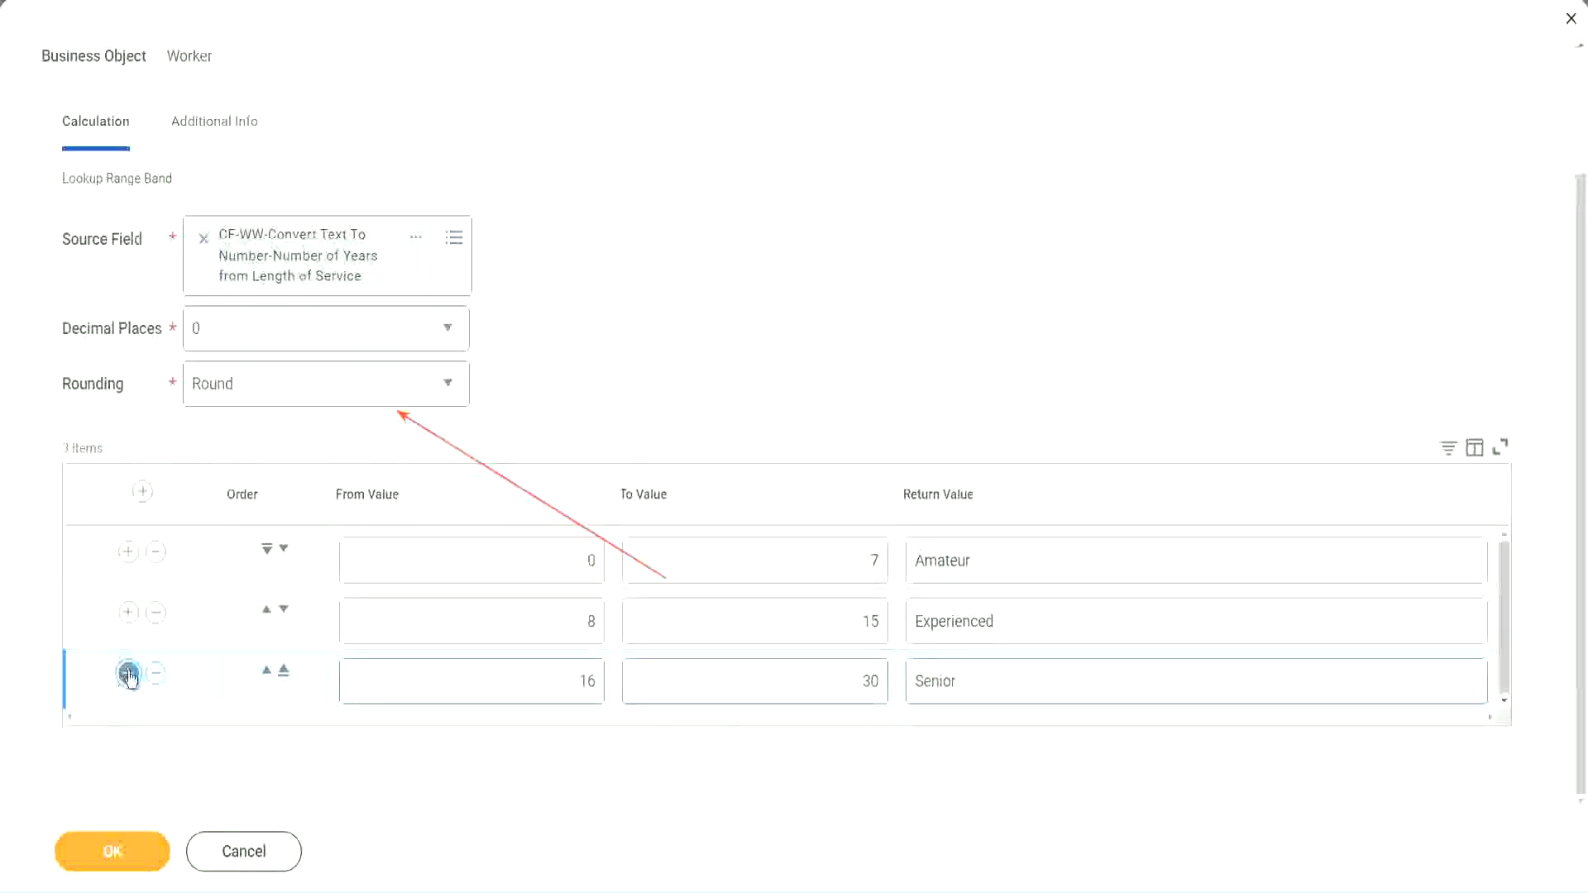
pyautogui.click(530, 674)
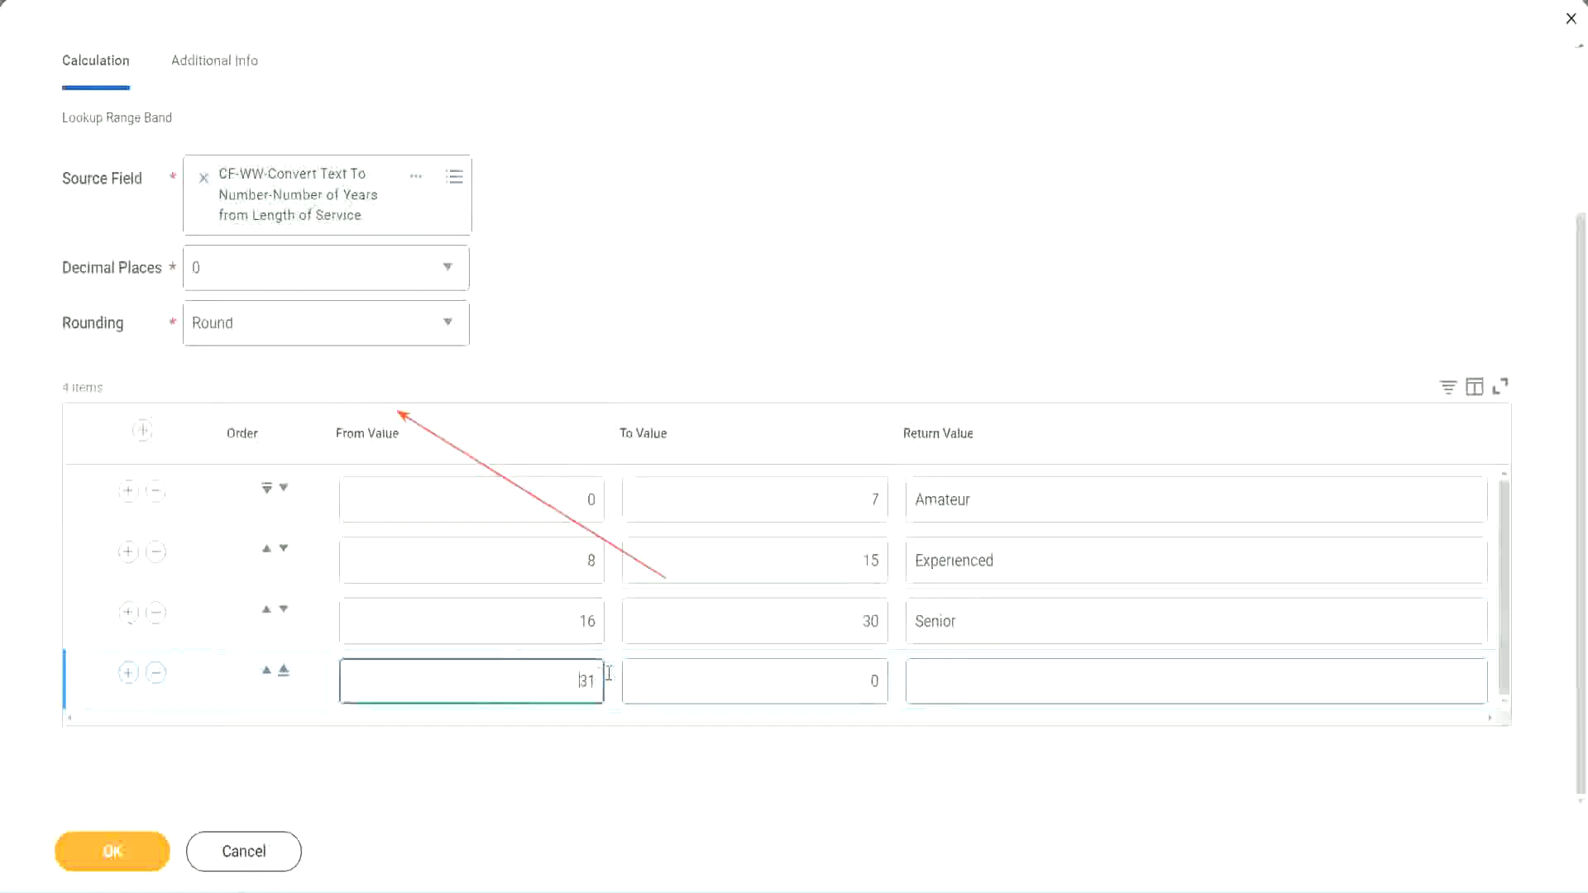
pyautogui.doubleClick(536, 670)
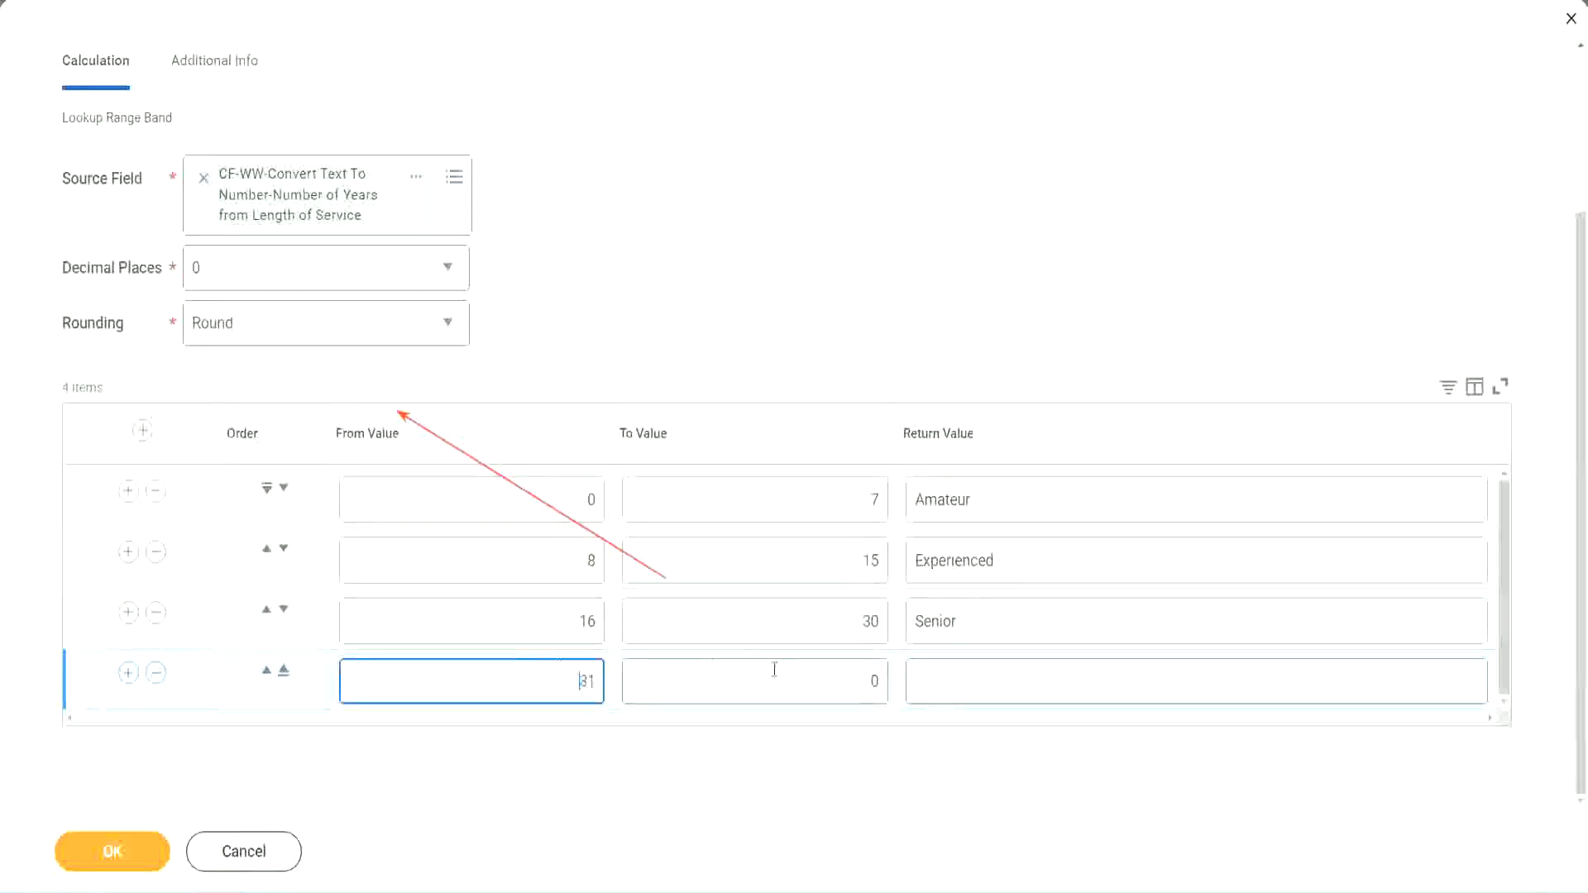
pyautogui.click(855, 680)
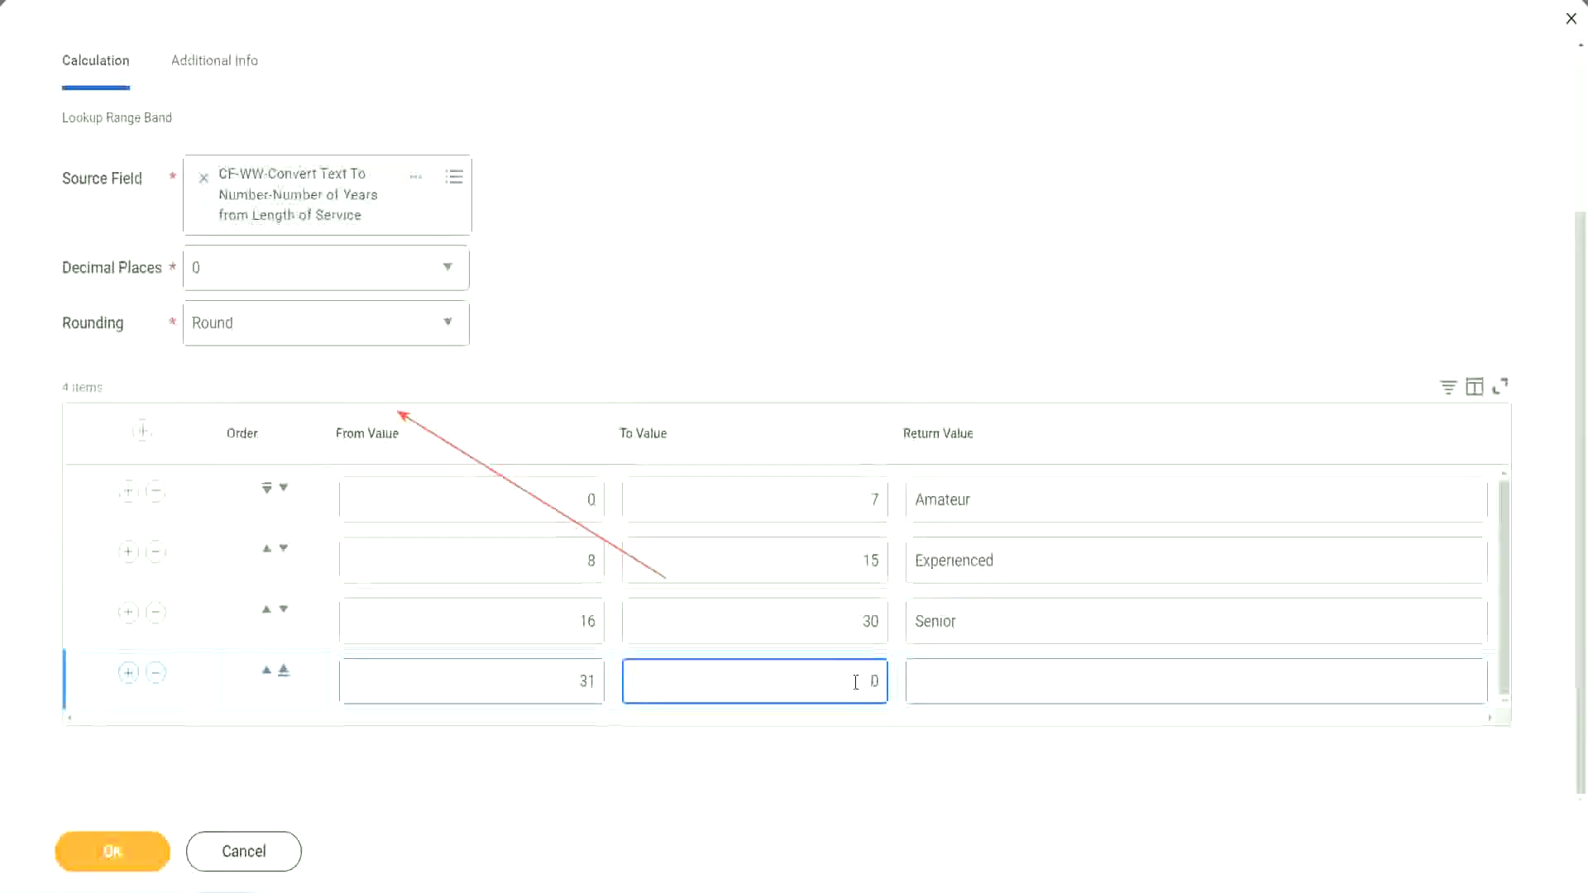
pyautogui.write('1000')
pyautogui.moveTo(827, 667); pyautogui.dragTo(921, 667)
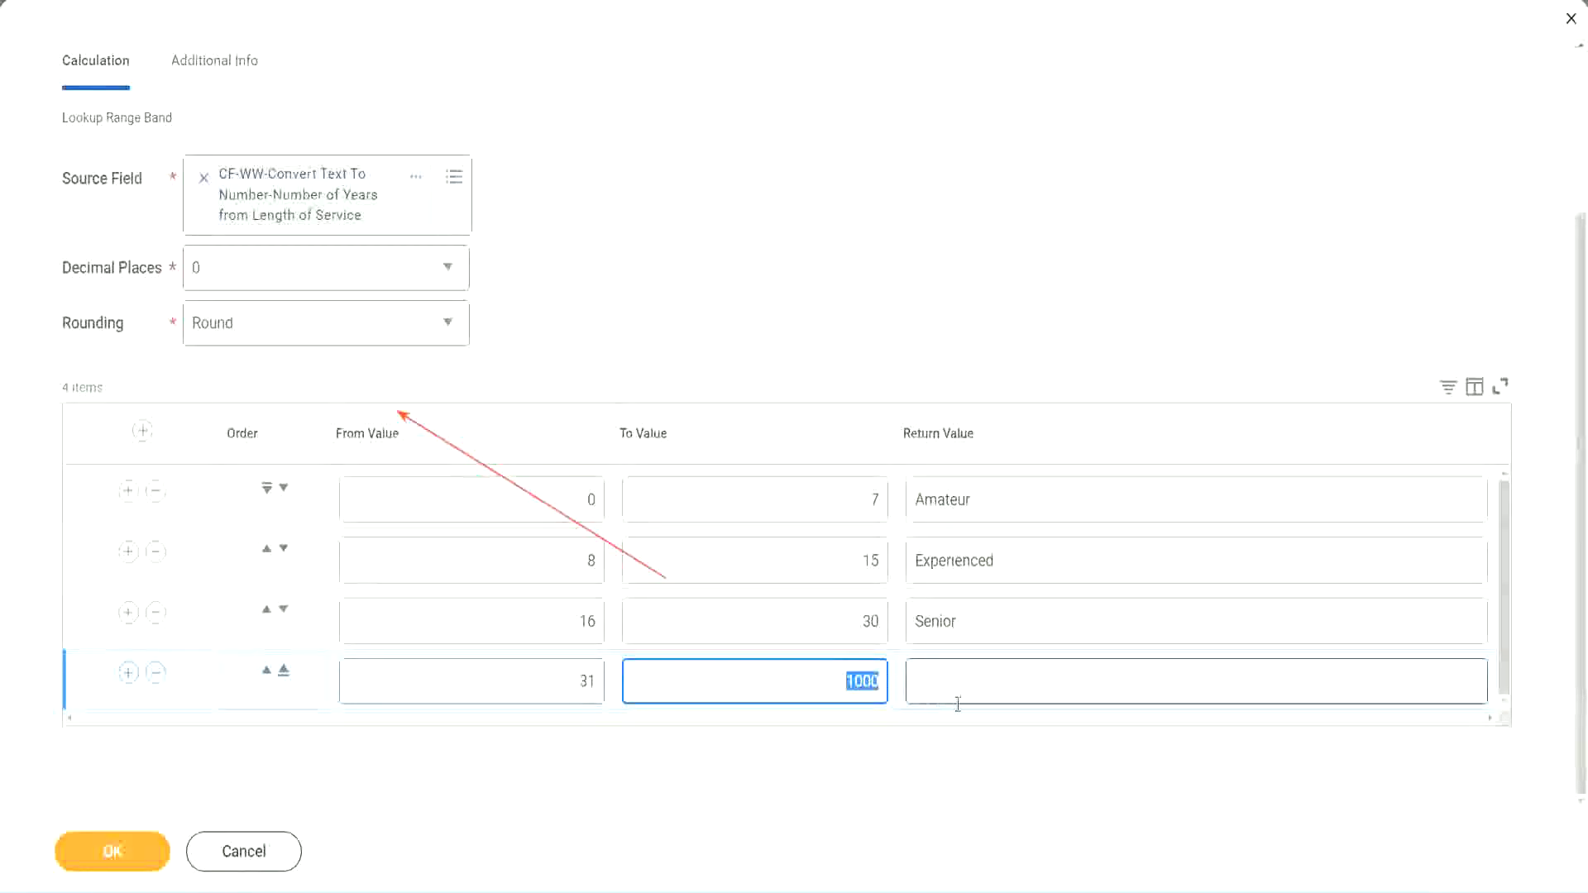
pyautogui.click(855, 670)
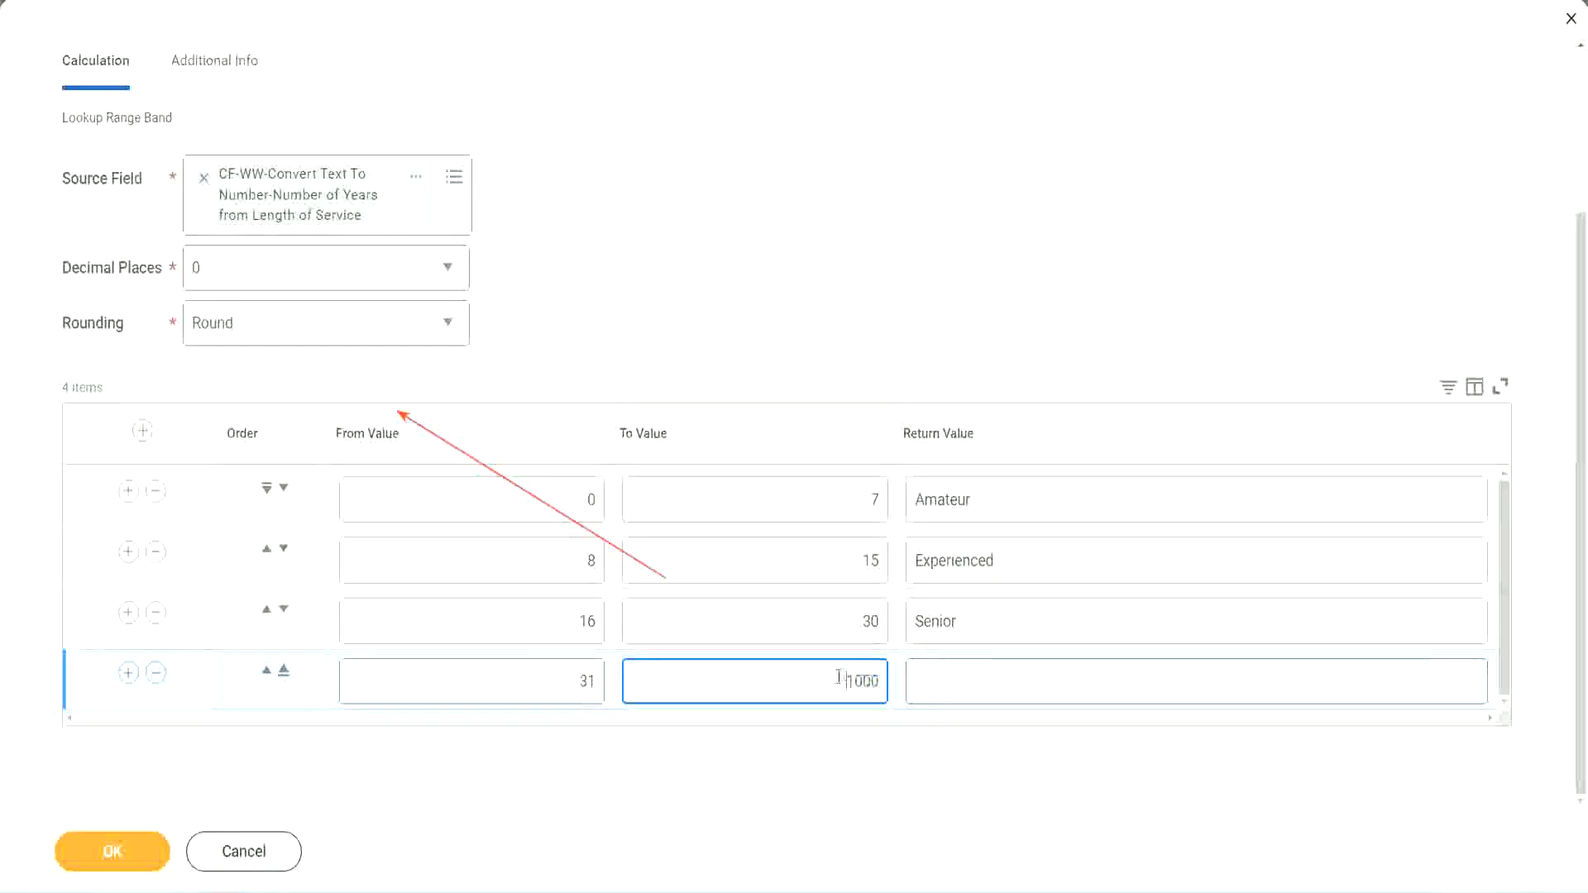
pyautogui.doubleClick(890, 677)
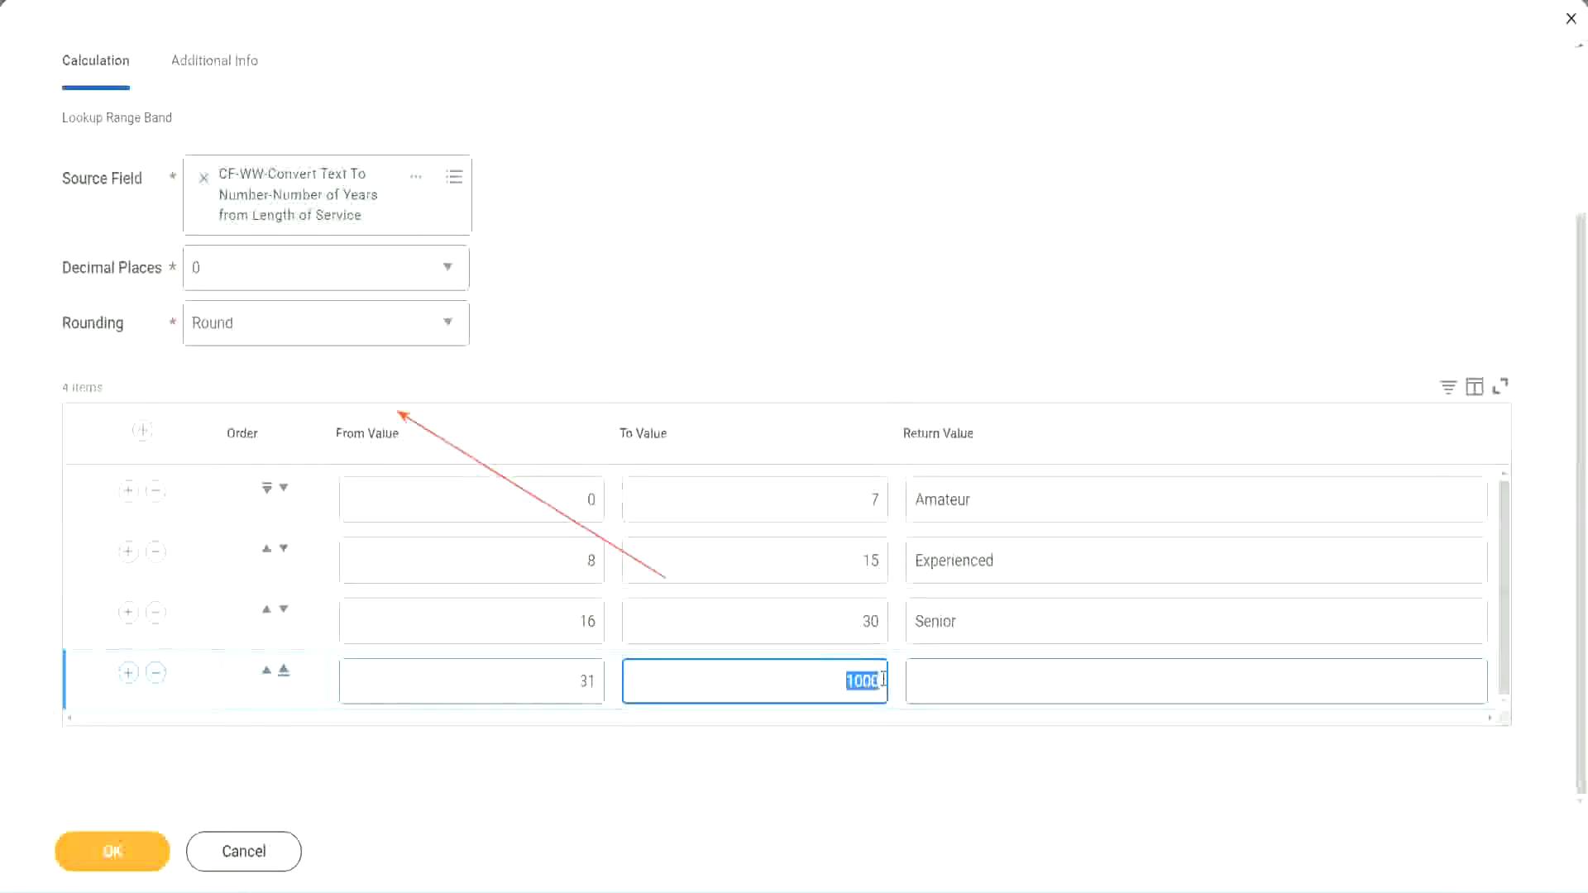
pyautogui.click(991, 683)
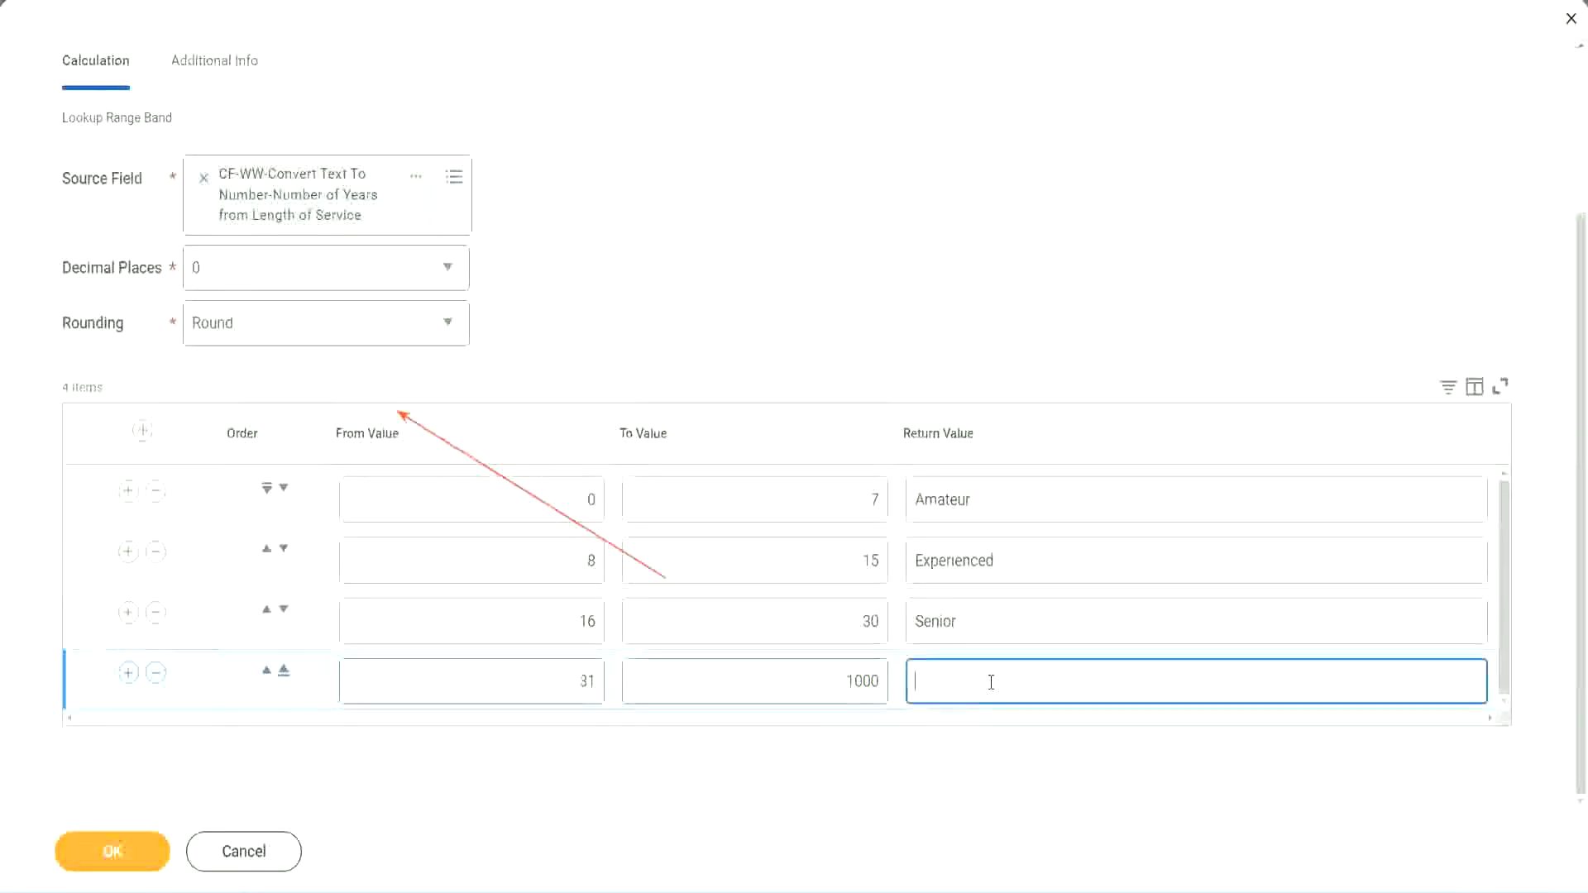
pyautogui.write('Legend')
pyautogui.click(738, 275)
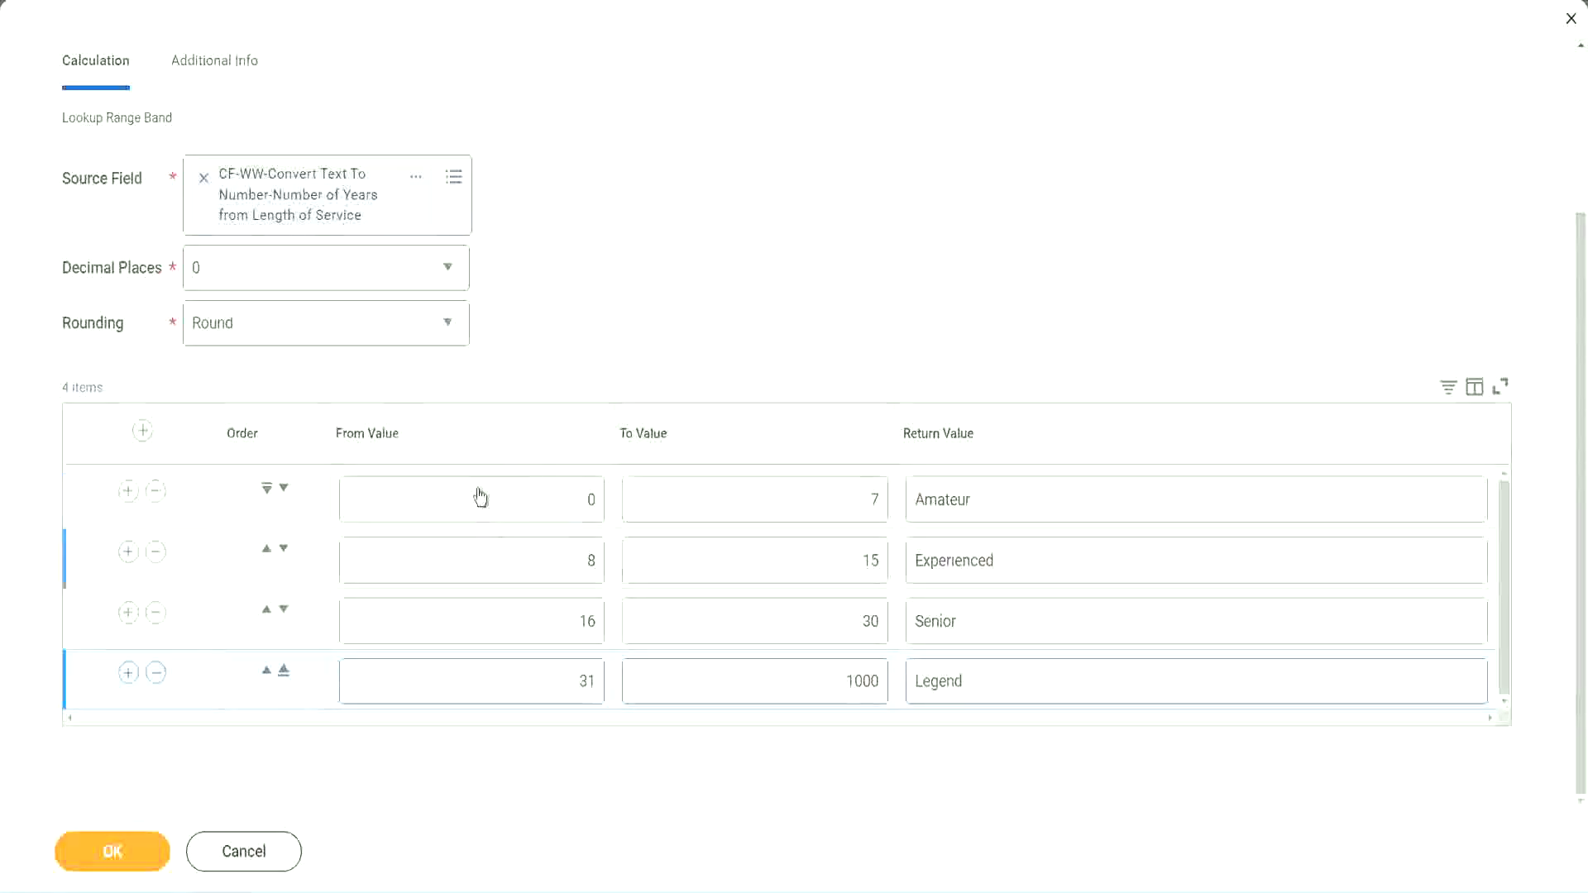
# Review the from, to and return values of the four range bands
pyautogui.click(1031, 499)
pyautogui.click(1026, 562)
pyautogui.click(1003, 629)
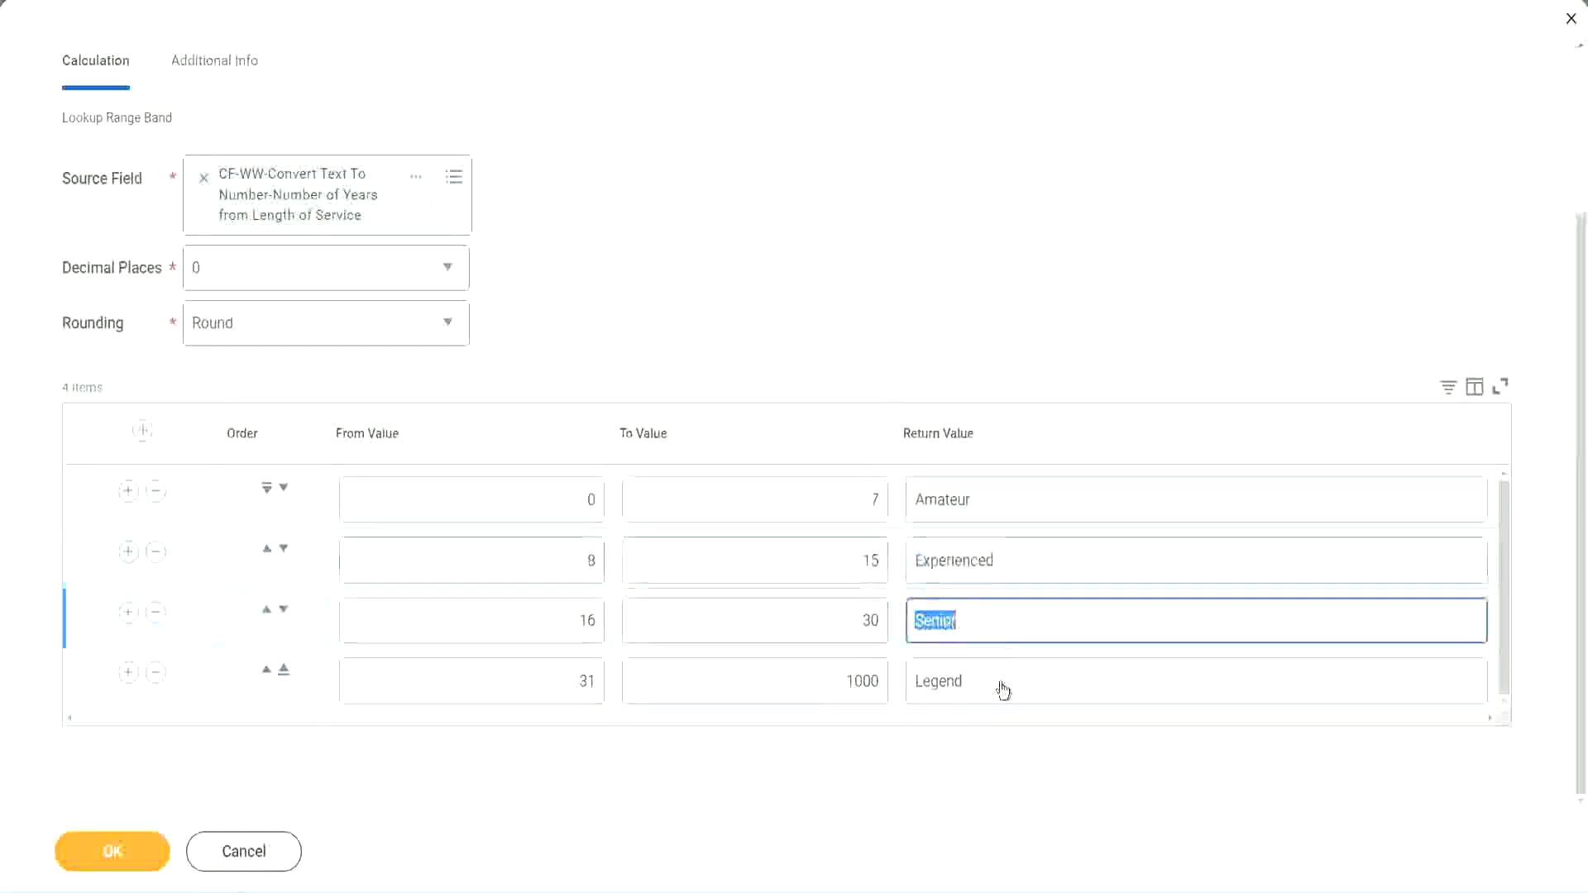
pyautogui.click(1003, 683)
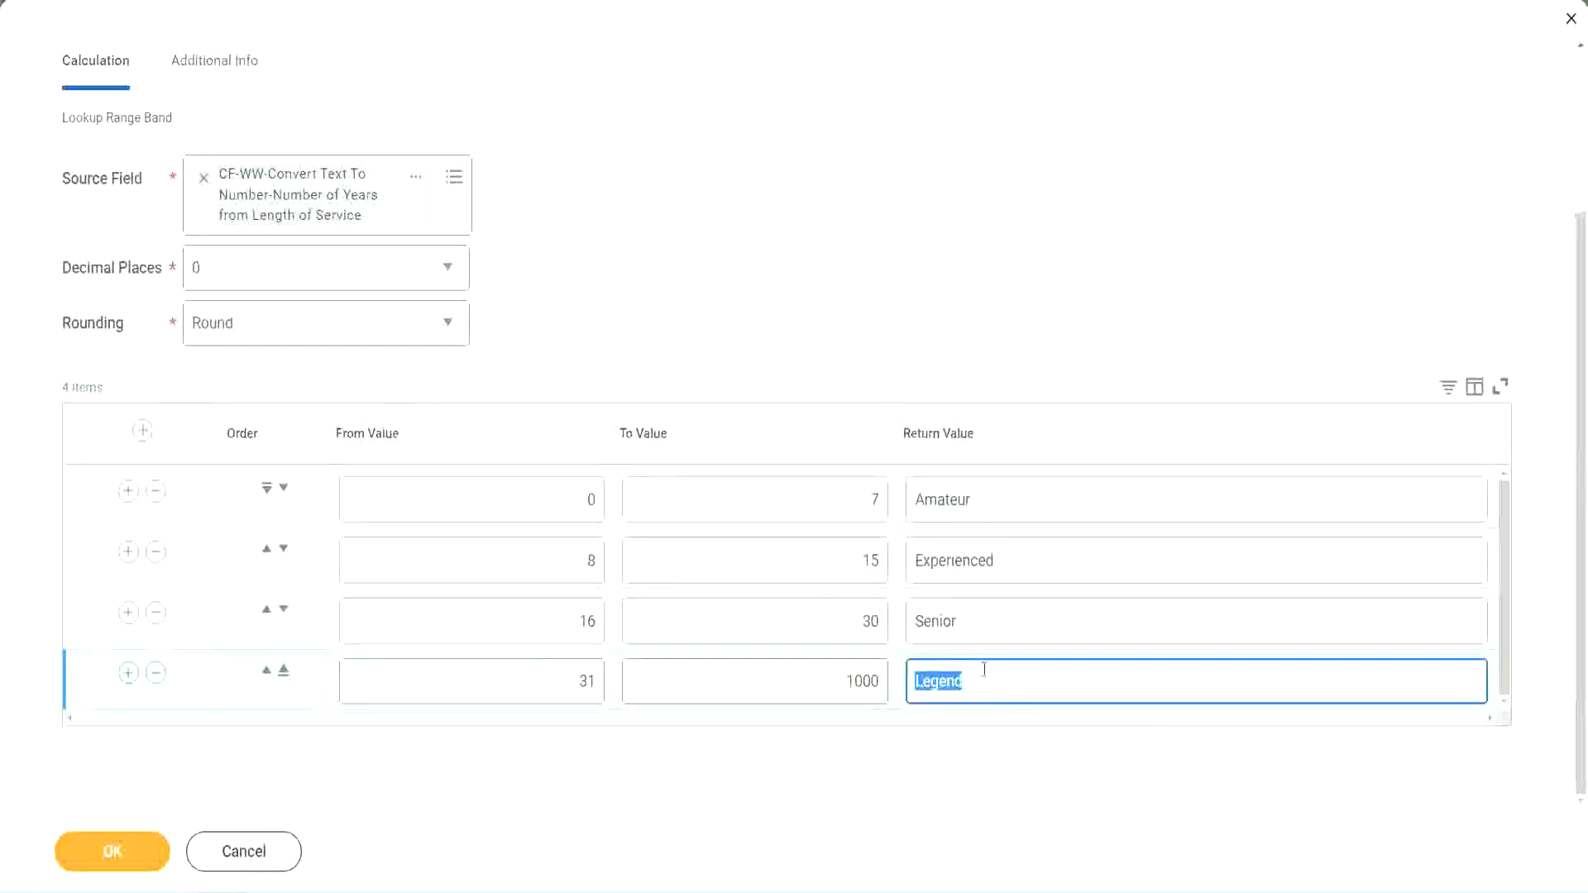
pyautogui.click(509, 504)
pyautogui.click(813, 488)
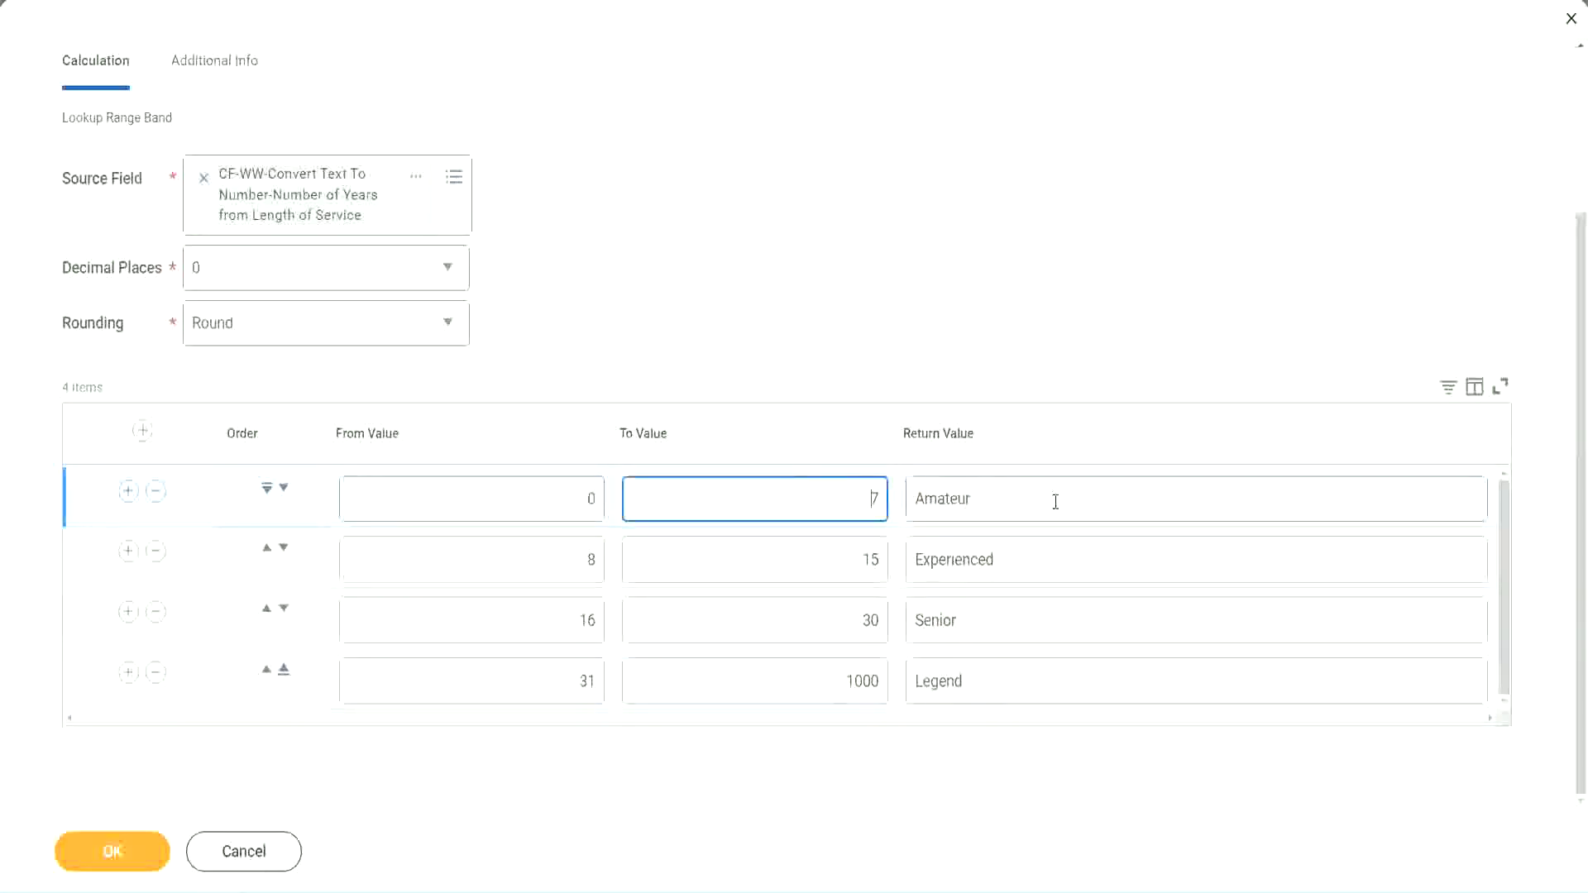
pyautogui.click(1054, 499)
pyautogui.click(1032, 557)
pyautogui.click(1007, 630)
pyautogui.click(999, 683)
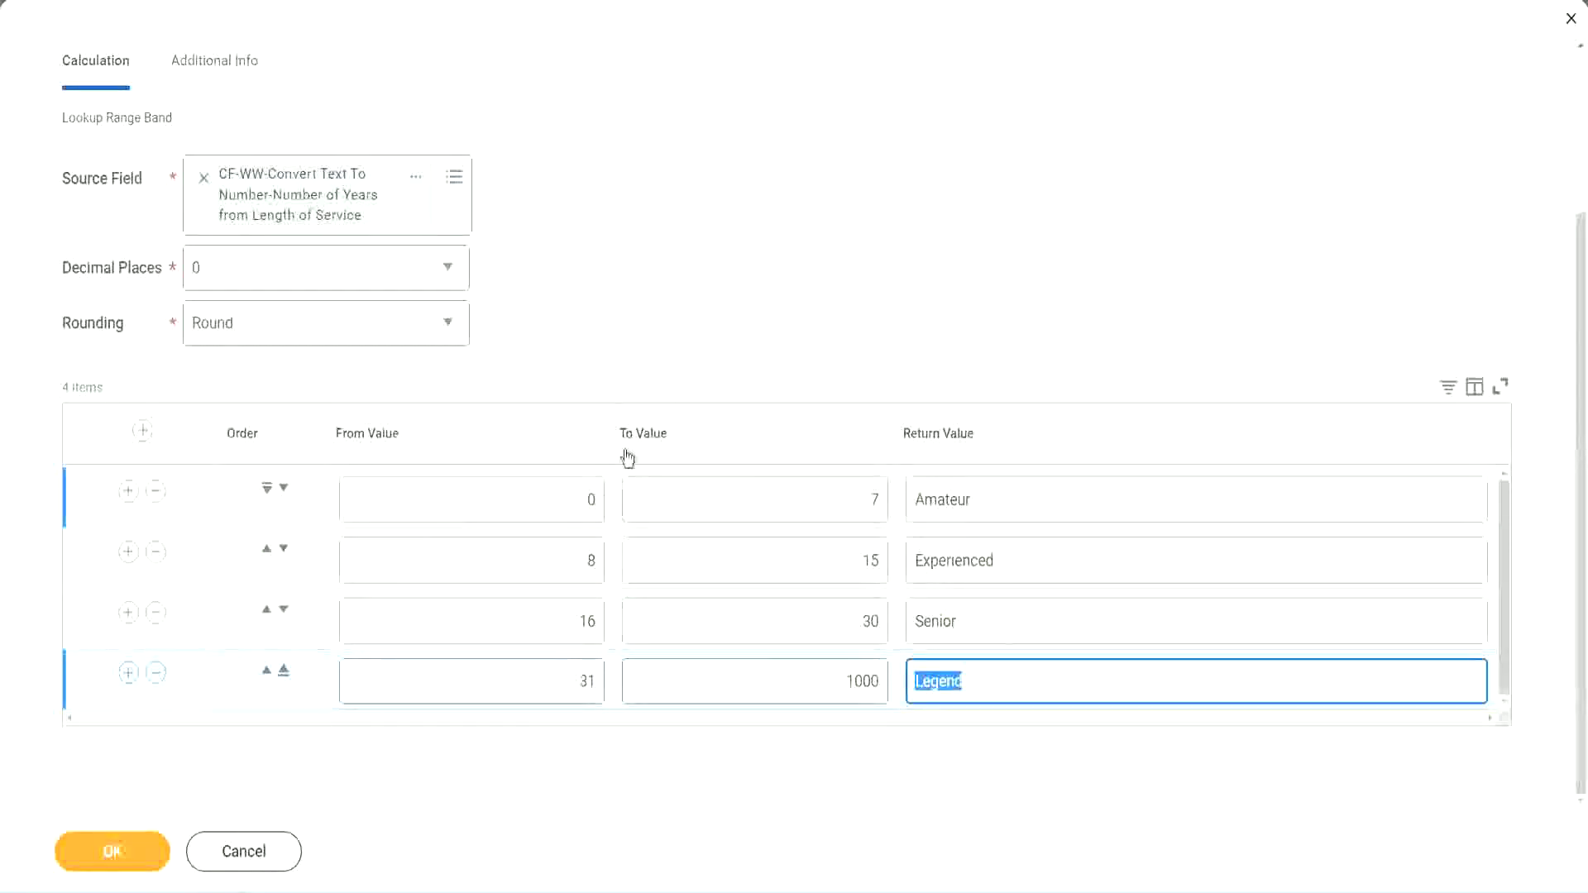
pyautogui.click(737, 351)
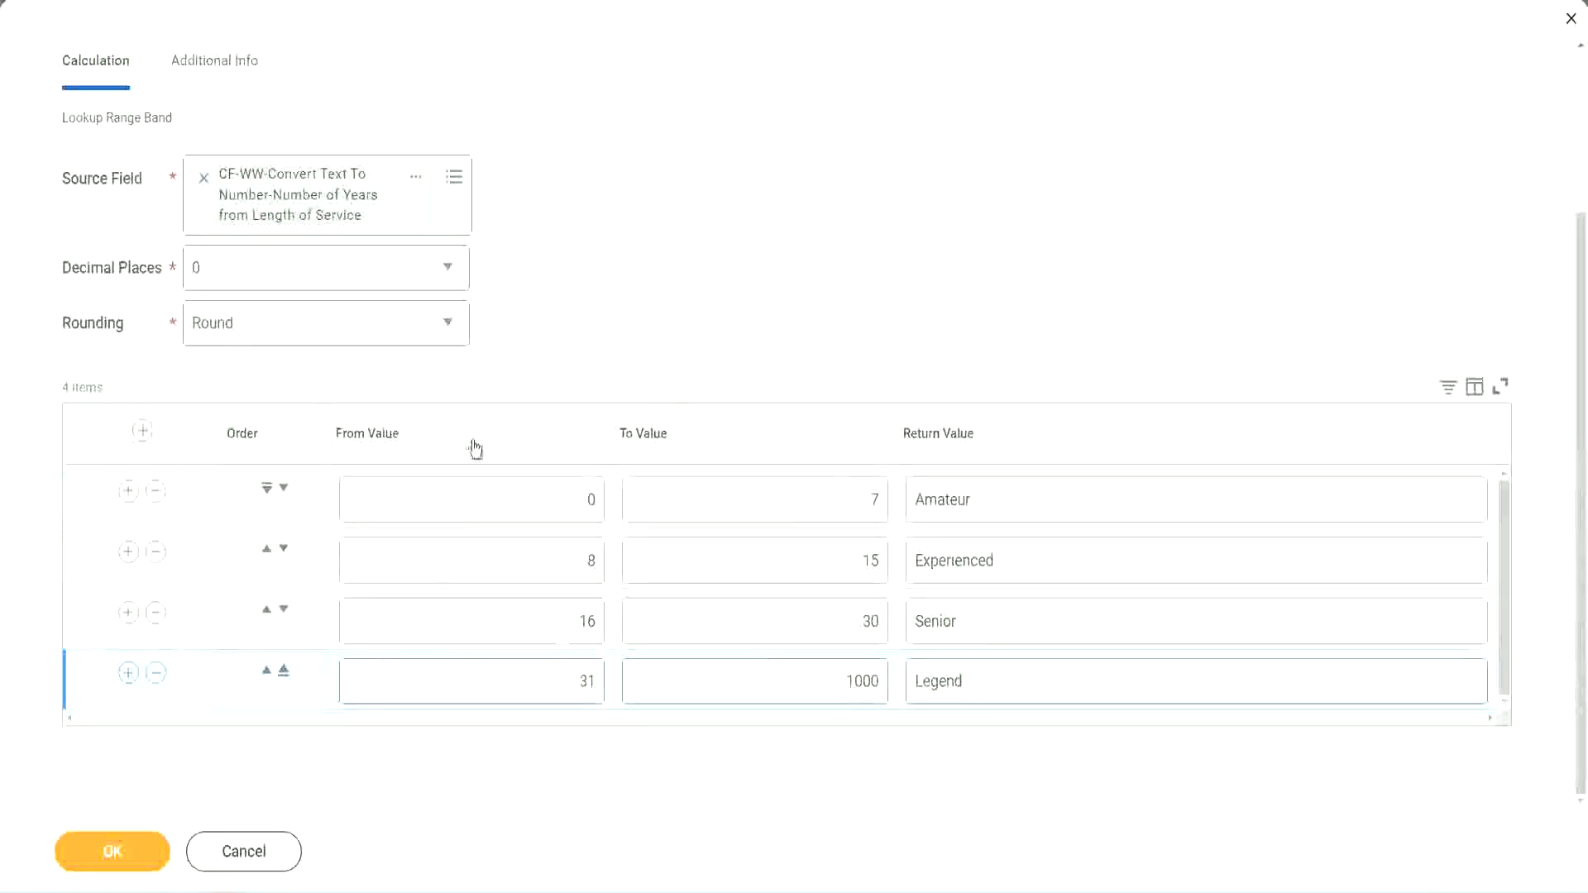
# Save the Lookup Range Band calculated field
pyautogui.click(110, 849)
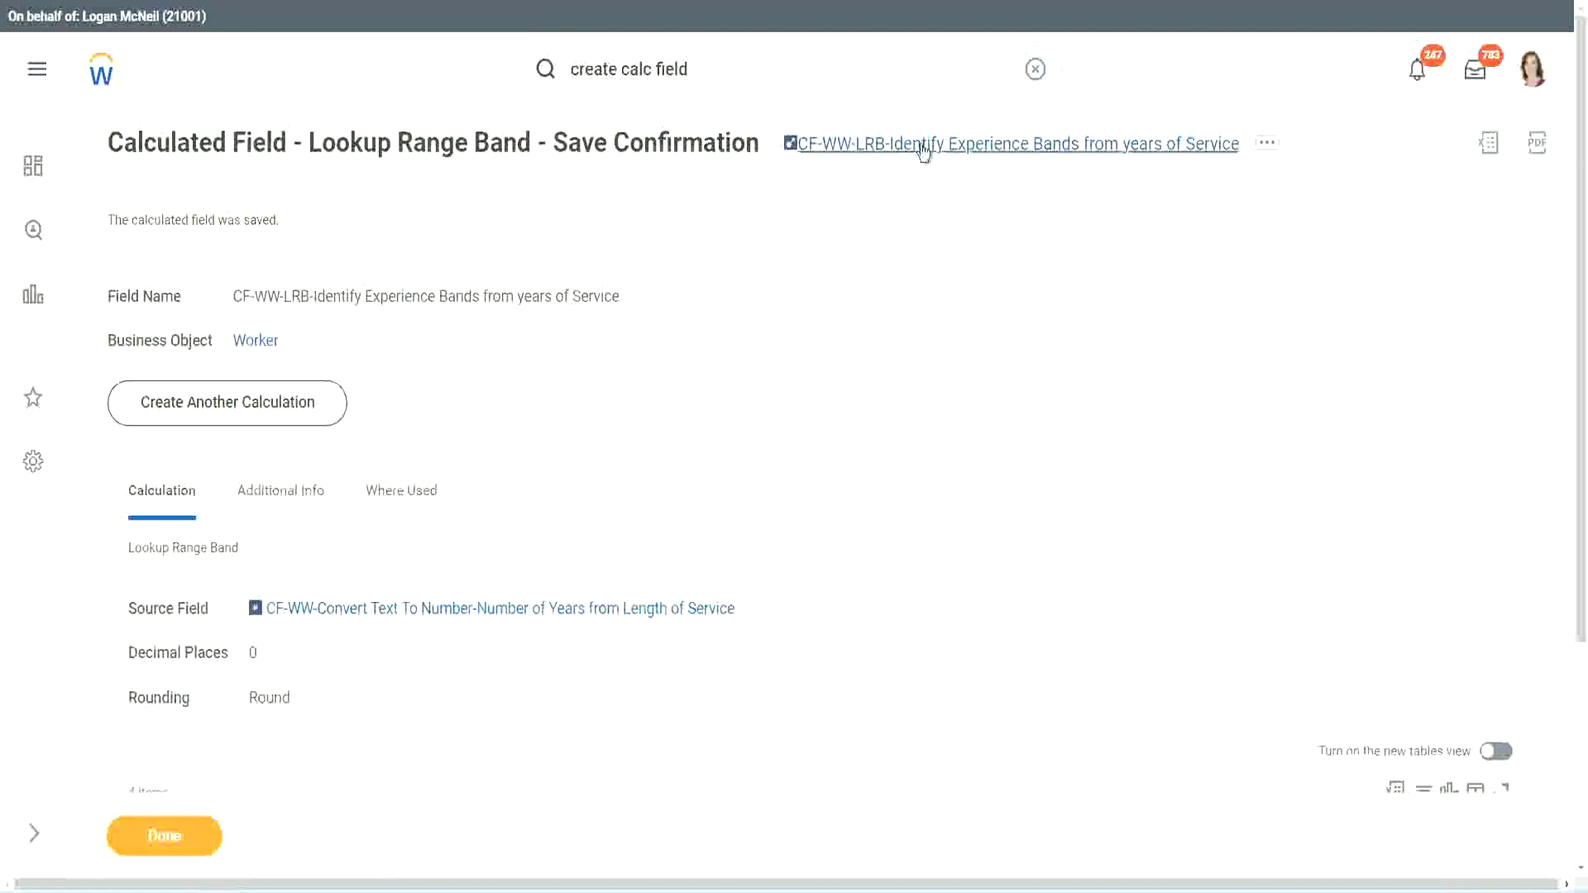
pyautogui.click(941, 248)
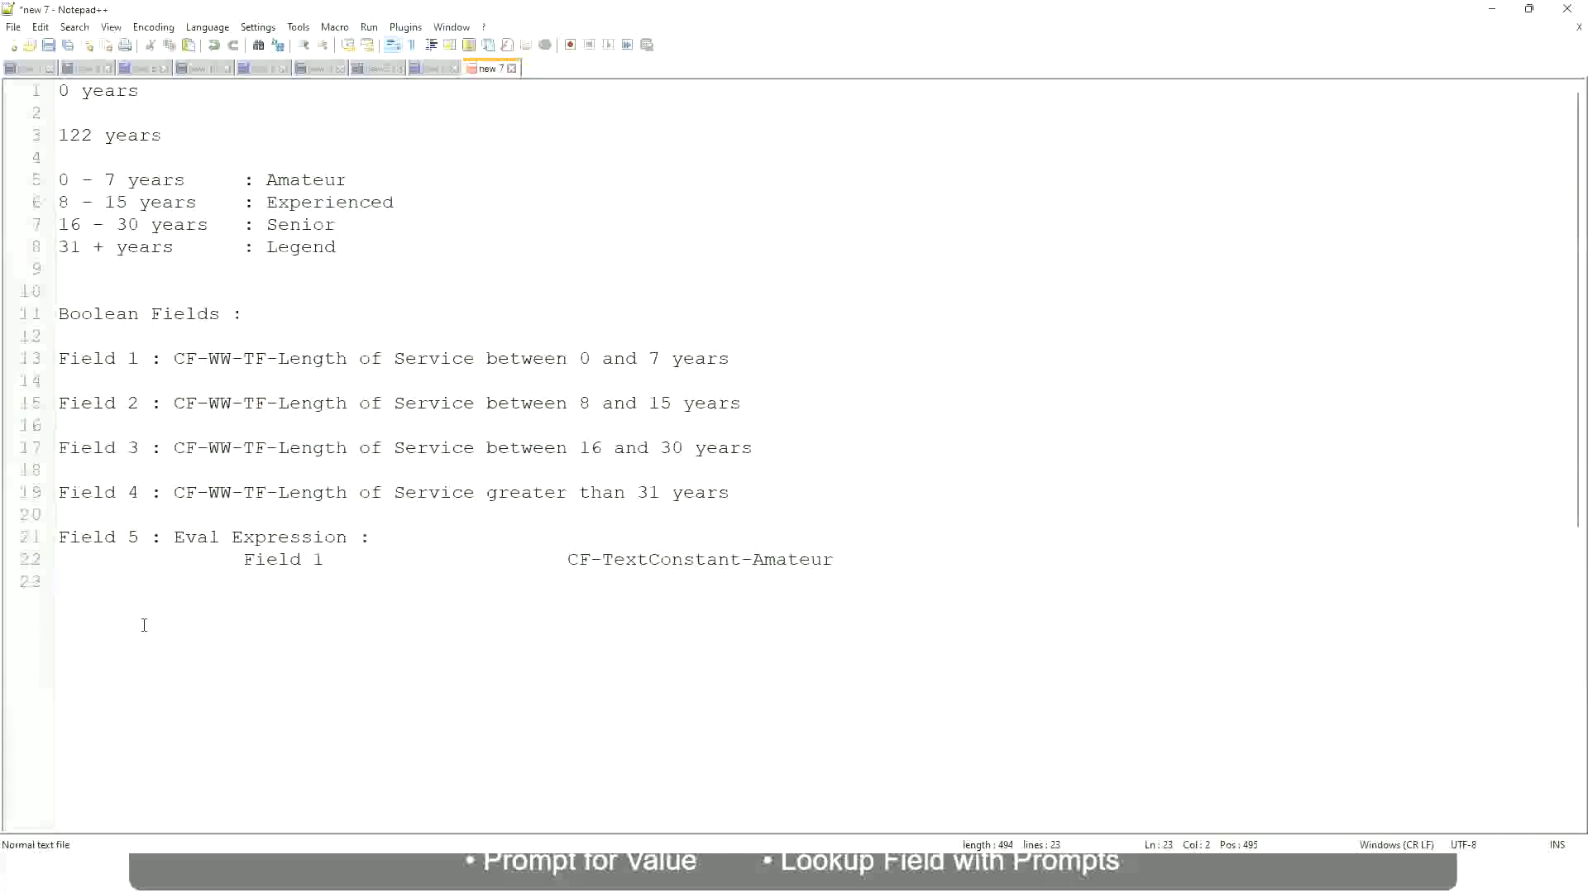
# Add "10,000 USD" on a separate line below the existing text in the Notepad++ notes
pyautogui.press('Return')
pyautogui.press('Return')
pyautogui.press('Return')
pyautogui.write('10,000 USD')
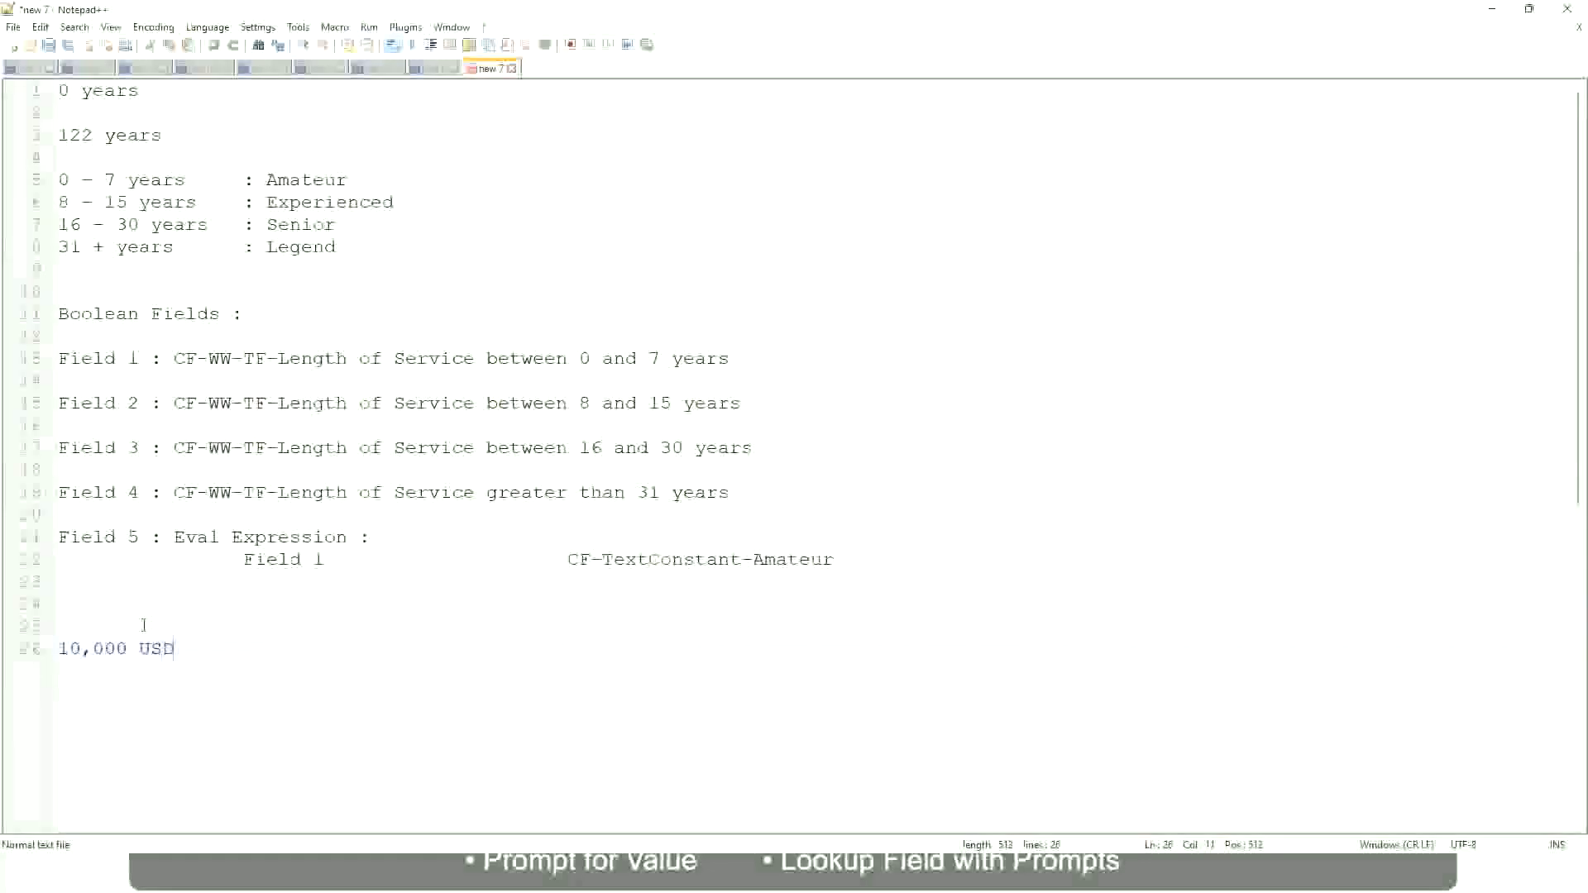
# Add "1,000,000 USD" spaced out on the same line as "10,000 USD", and start a fresh line two lines below
pyautogui.press('Tab')
pyautogui.press('Tab')
pyautogui.press('Tab')
pyautogui.press('Tab')
pyautogui.press('Tab')
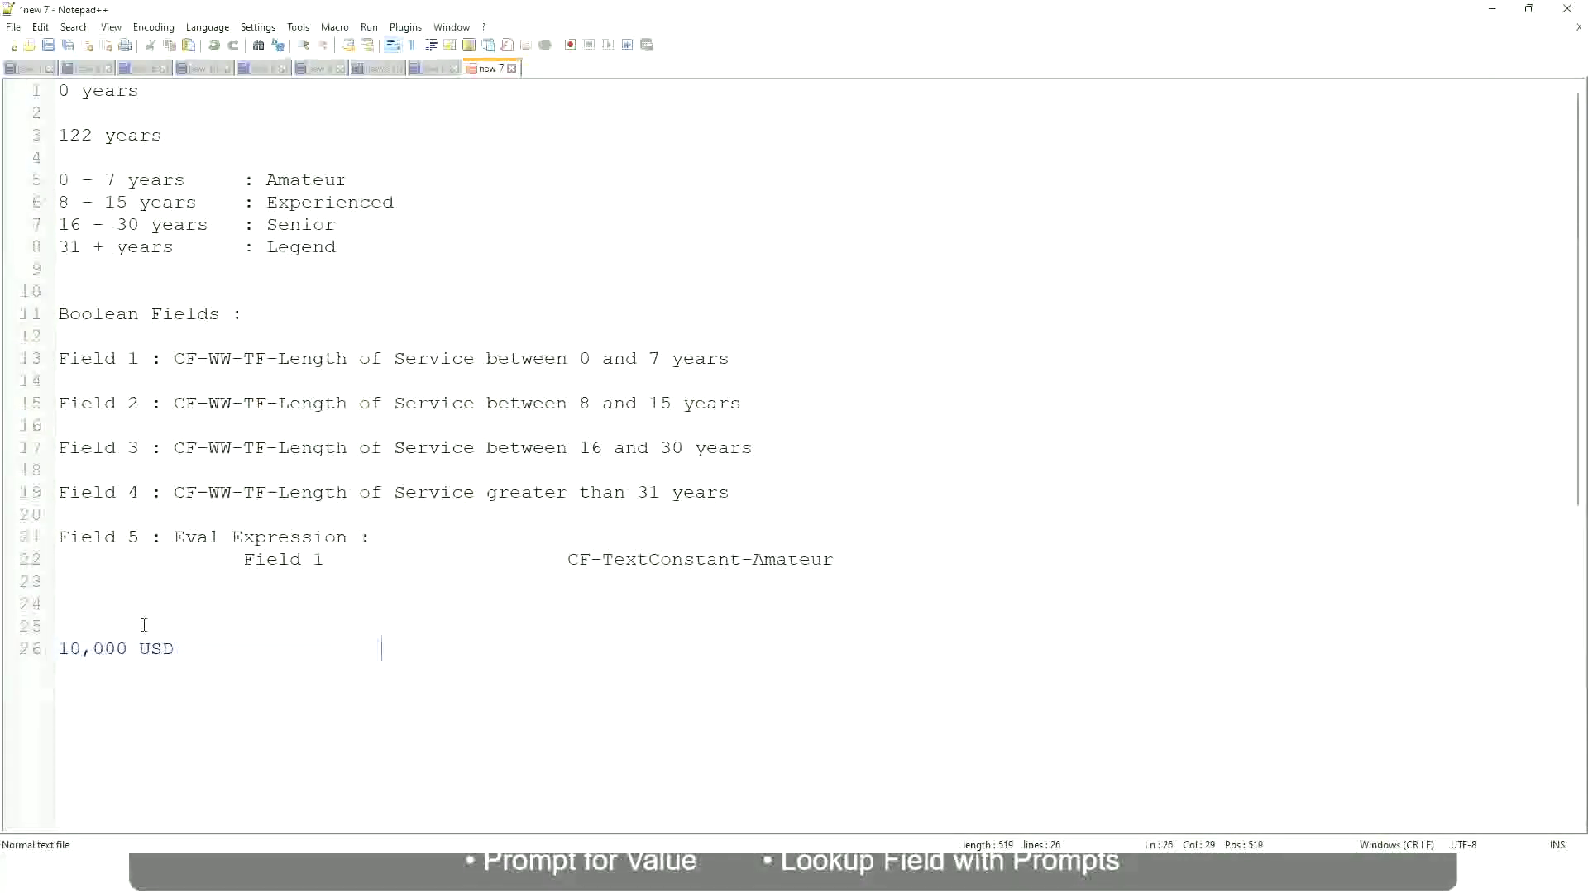
pyautogui.write('1,000,000')
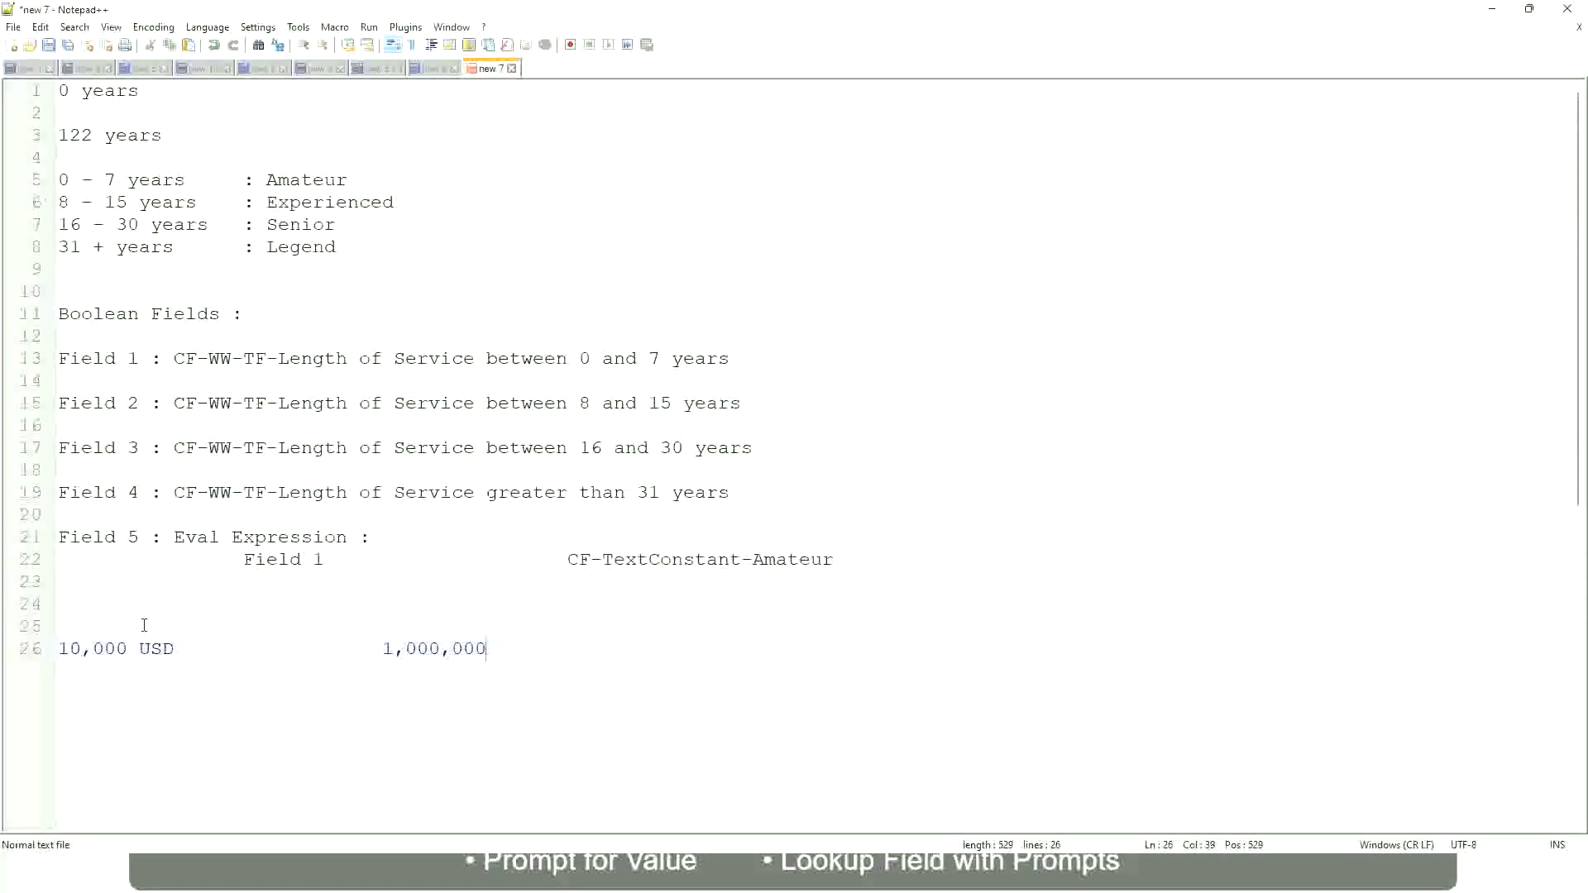
pyautogui.press('Left')
pyautogui.press('Left')
pyautogui.press('Left')
pyautogui.press('Left')
pyautogui.press('Left')
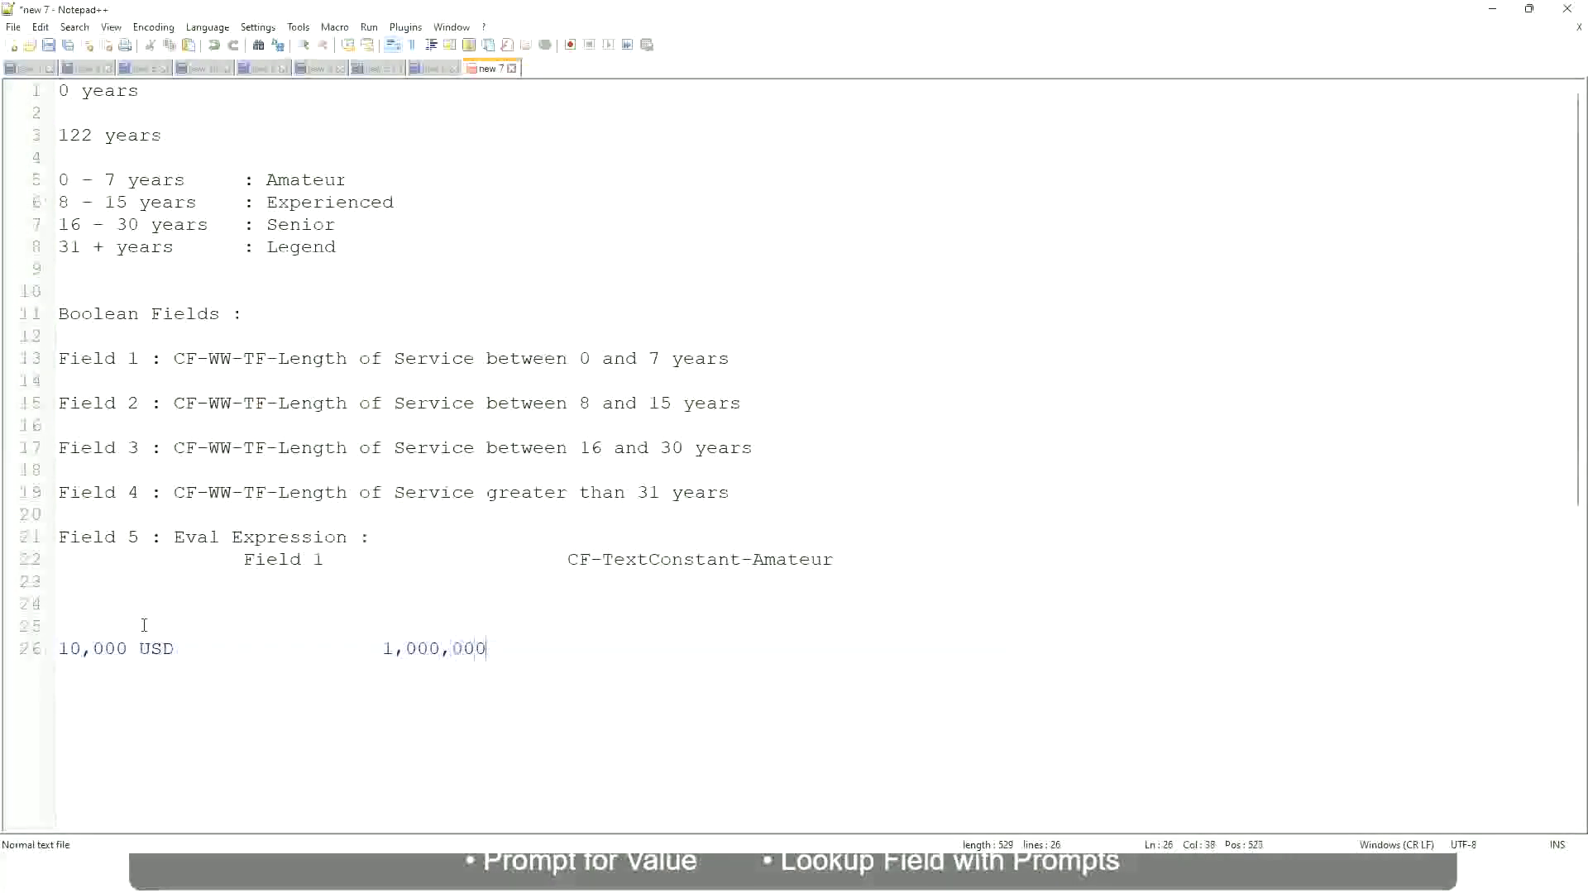
pyautogui.press('End')
pyautogui.write('USD')
pyautogui.press('Return')
pyautogui.press('Return')
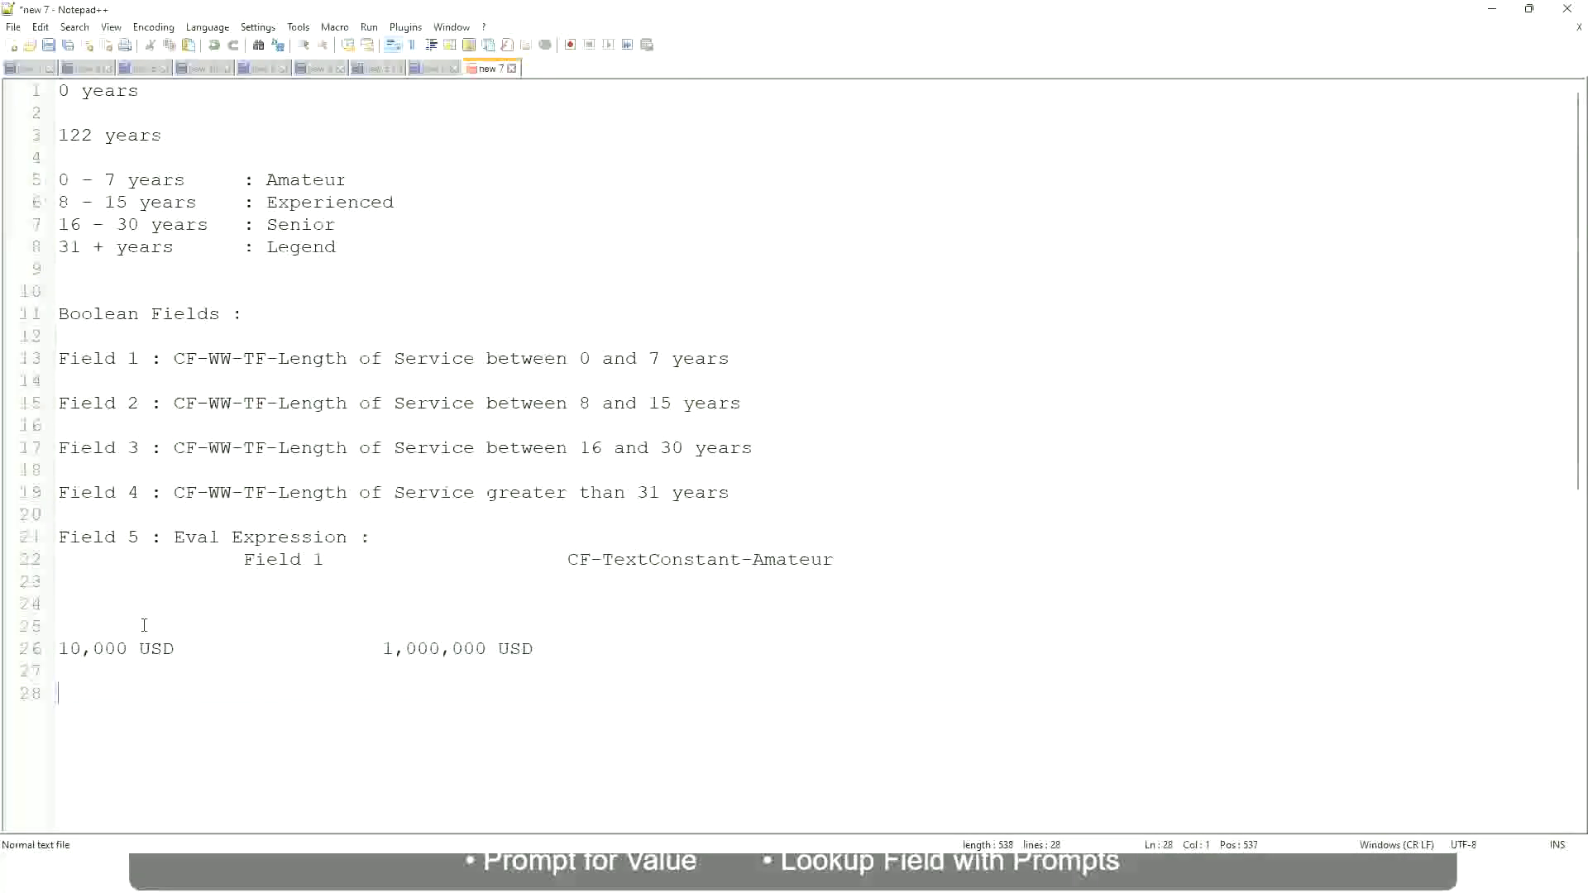
# Add the line "10 - 50,000" with the label ": Low" in a spaced column below the USD amounts, and start a new line
pyautogui.write('10 - 50,000')
pyautogui.press('Tab')
pyautogui.write(': Low')
pyautogui.press('Return')
pyautogui.press('Return')
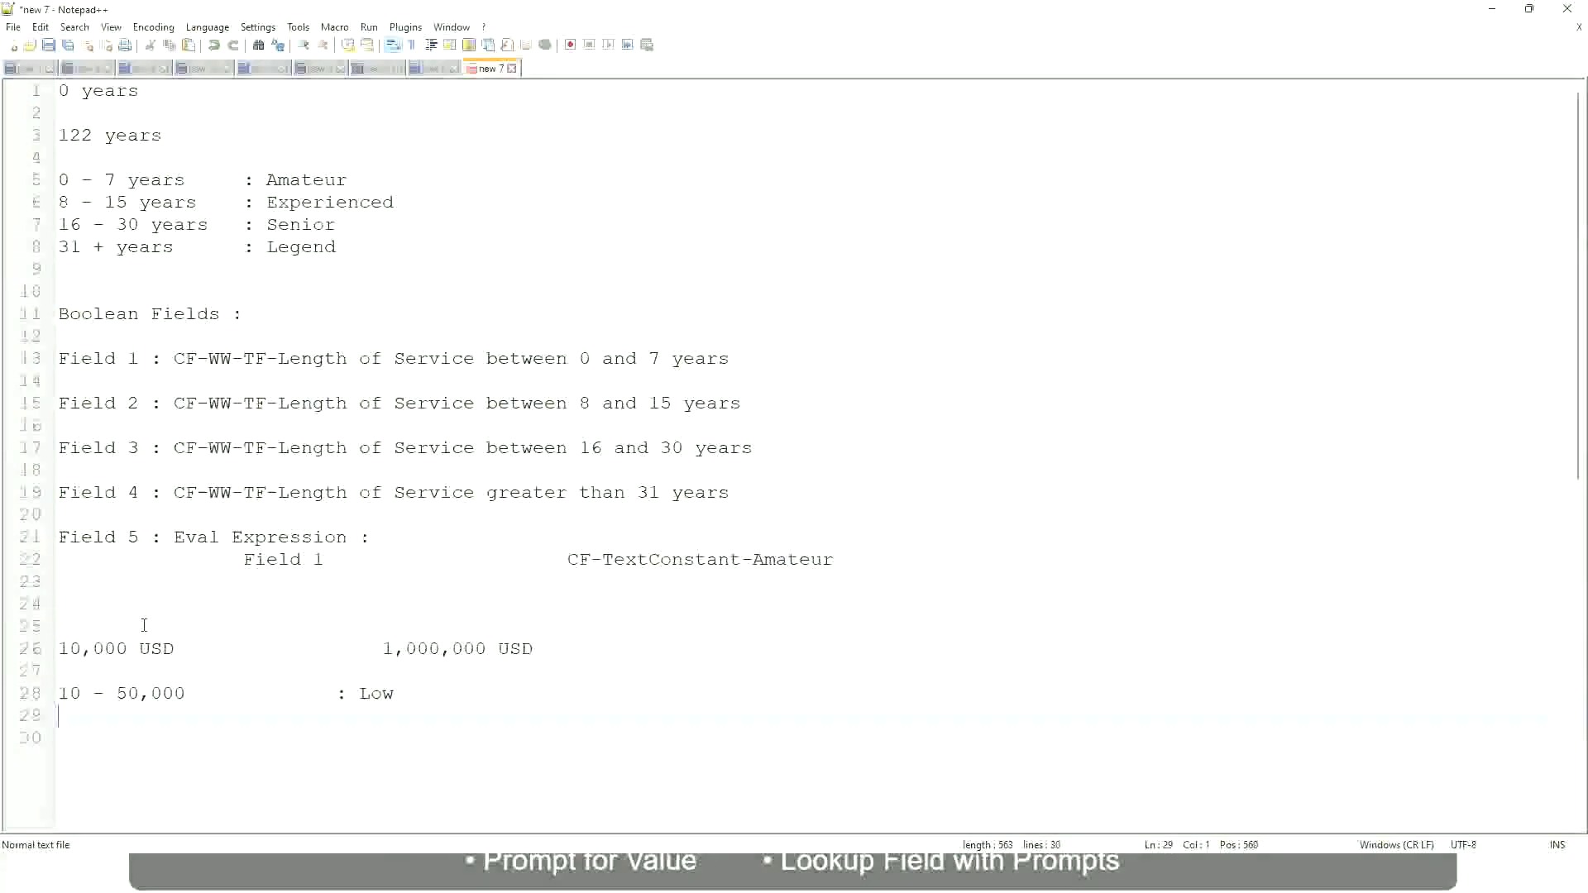
# Add the line "50,001 - 150,000" with the aligned label ": Medium" directly under the Low band, and start a new line
pyautogui.press('Up')
pyautogui.write('50,001 - 150,000')
pyautogui.press('Tab')
pyautogui.press('Tab')
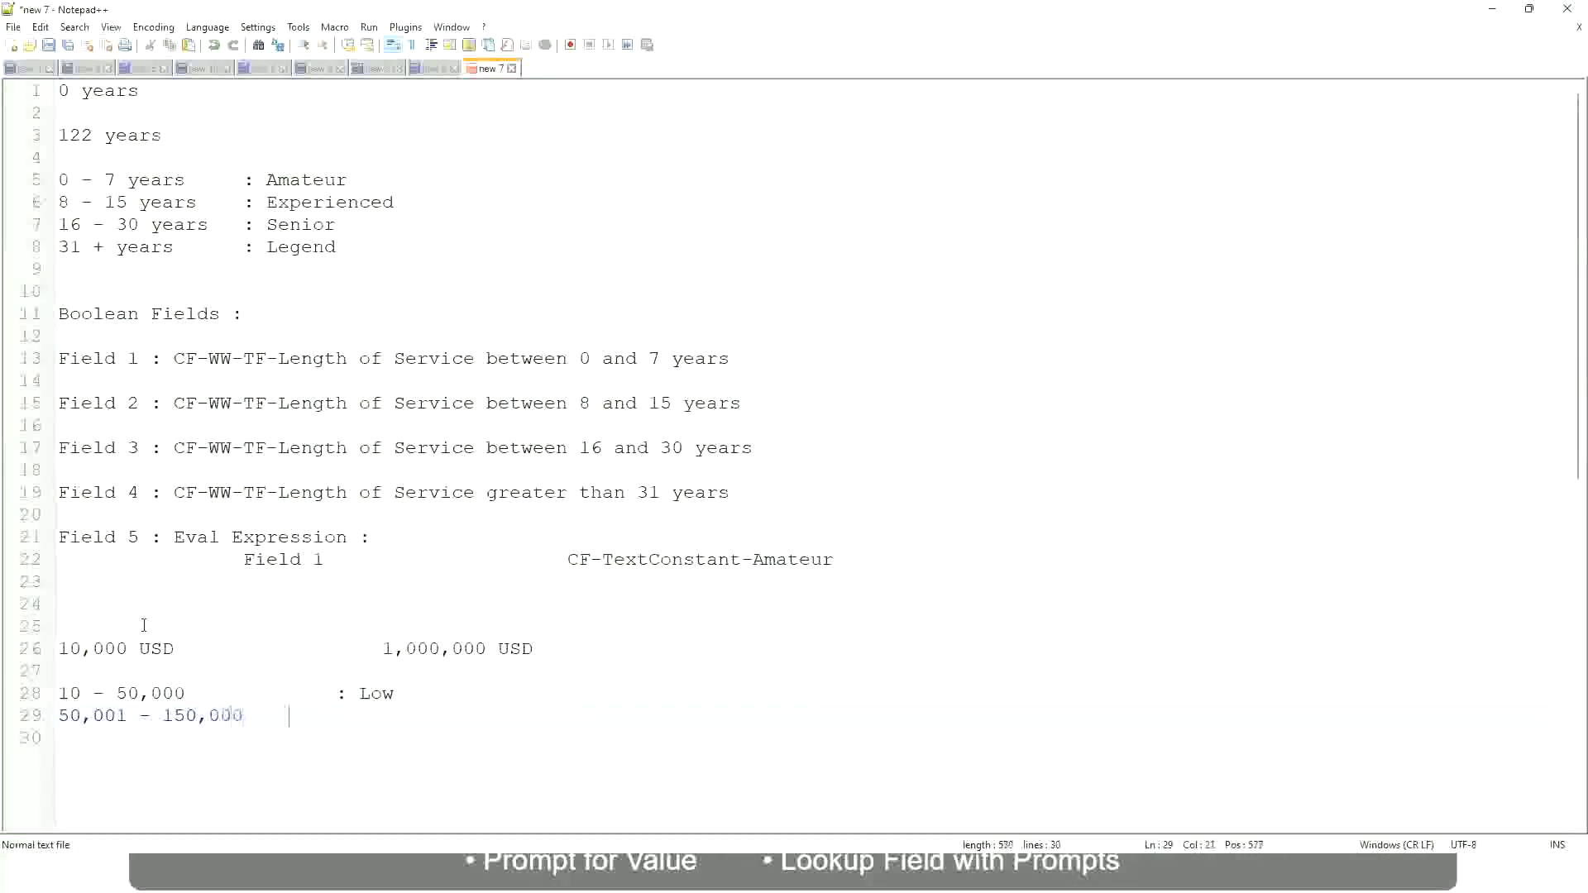
pyautogui.write(': Medium')
pyautogui.press('Return')
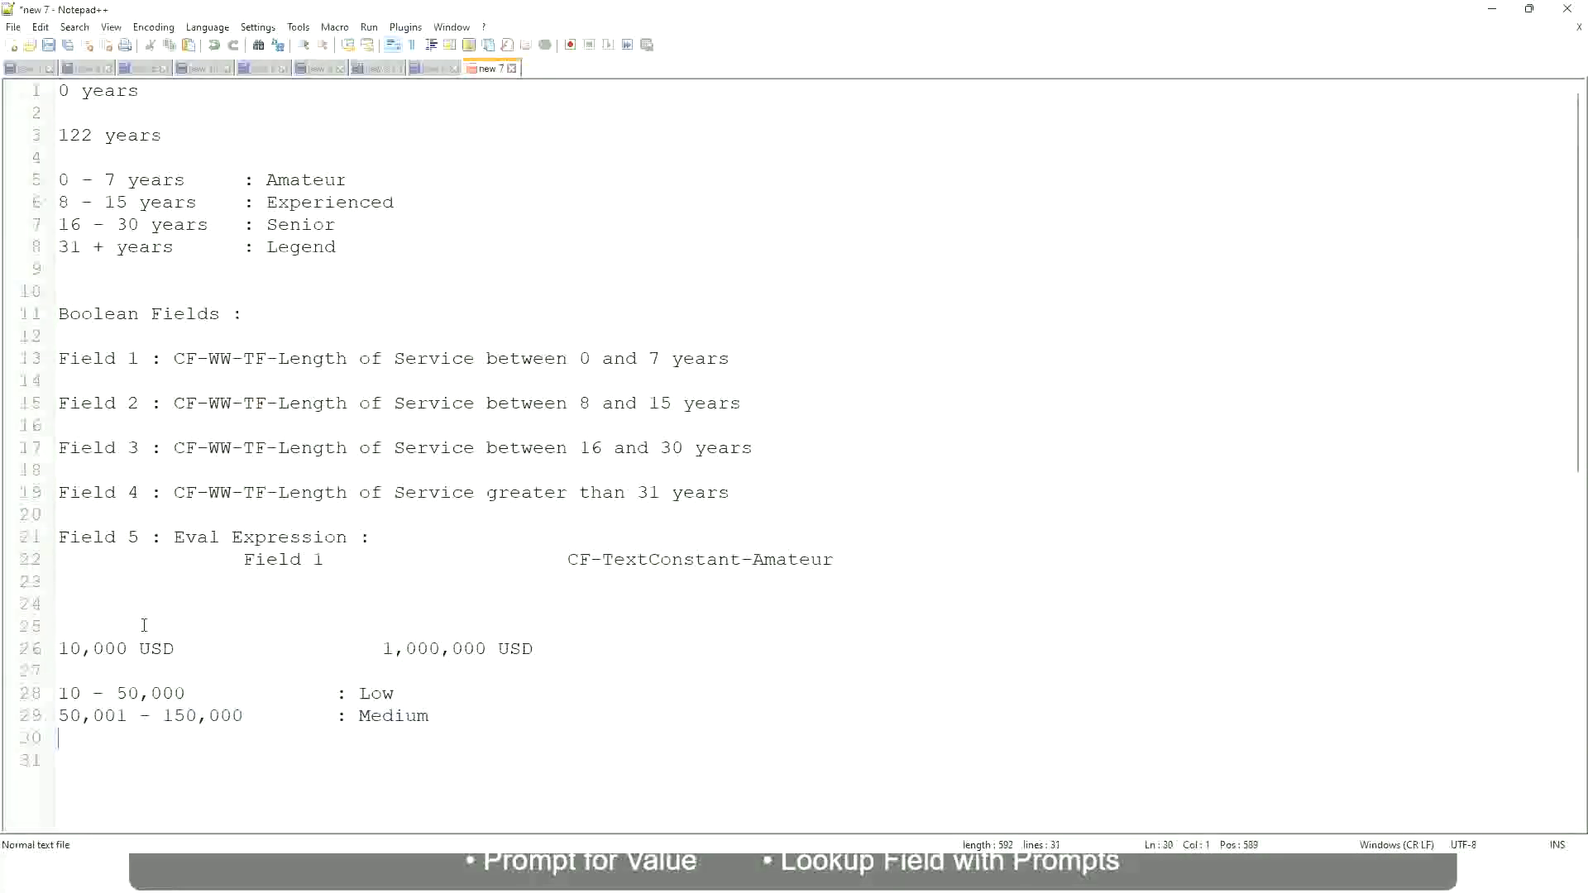
# Add the line "> 150,000" with the aligned label ": High" directly under the Medium band
pyautogui.write('> 150,000')
pyautogui.press('Tab')
pyautogui.press('Tab')
pyautogui.press('Tab')
pyautogui.press('Tab')
pyautogui.write(': High')
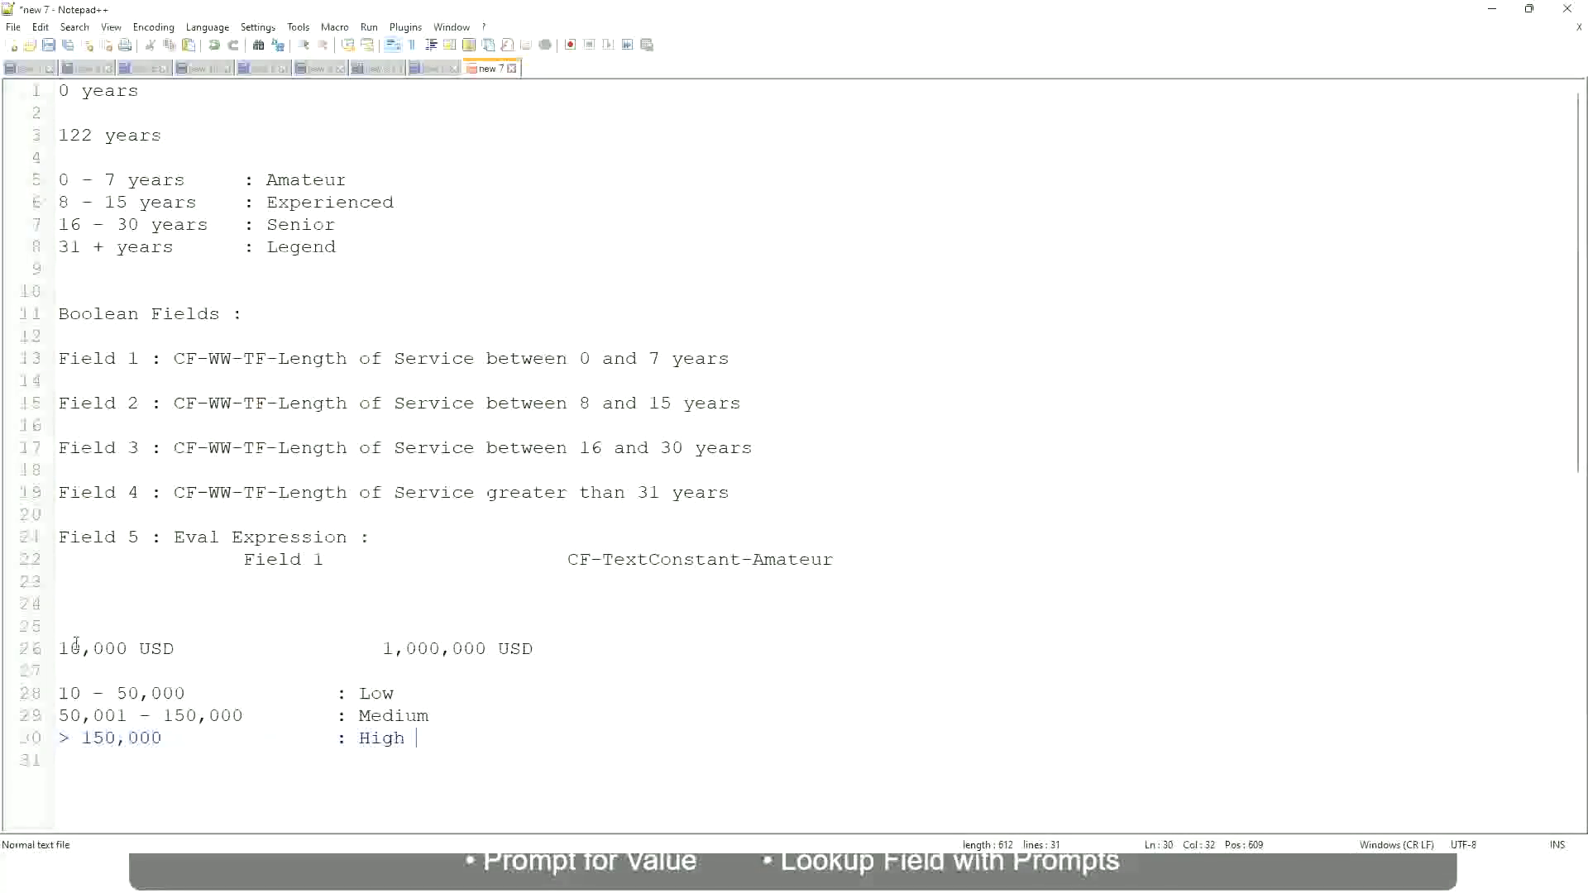
# Examine the minimum and maximum USD amounts against the Low, Medium and High bands in the notes
pyautogui.click(50, 649)
pyautogui.click(70, 649)
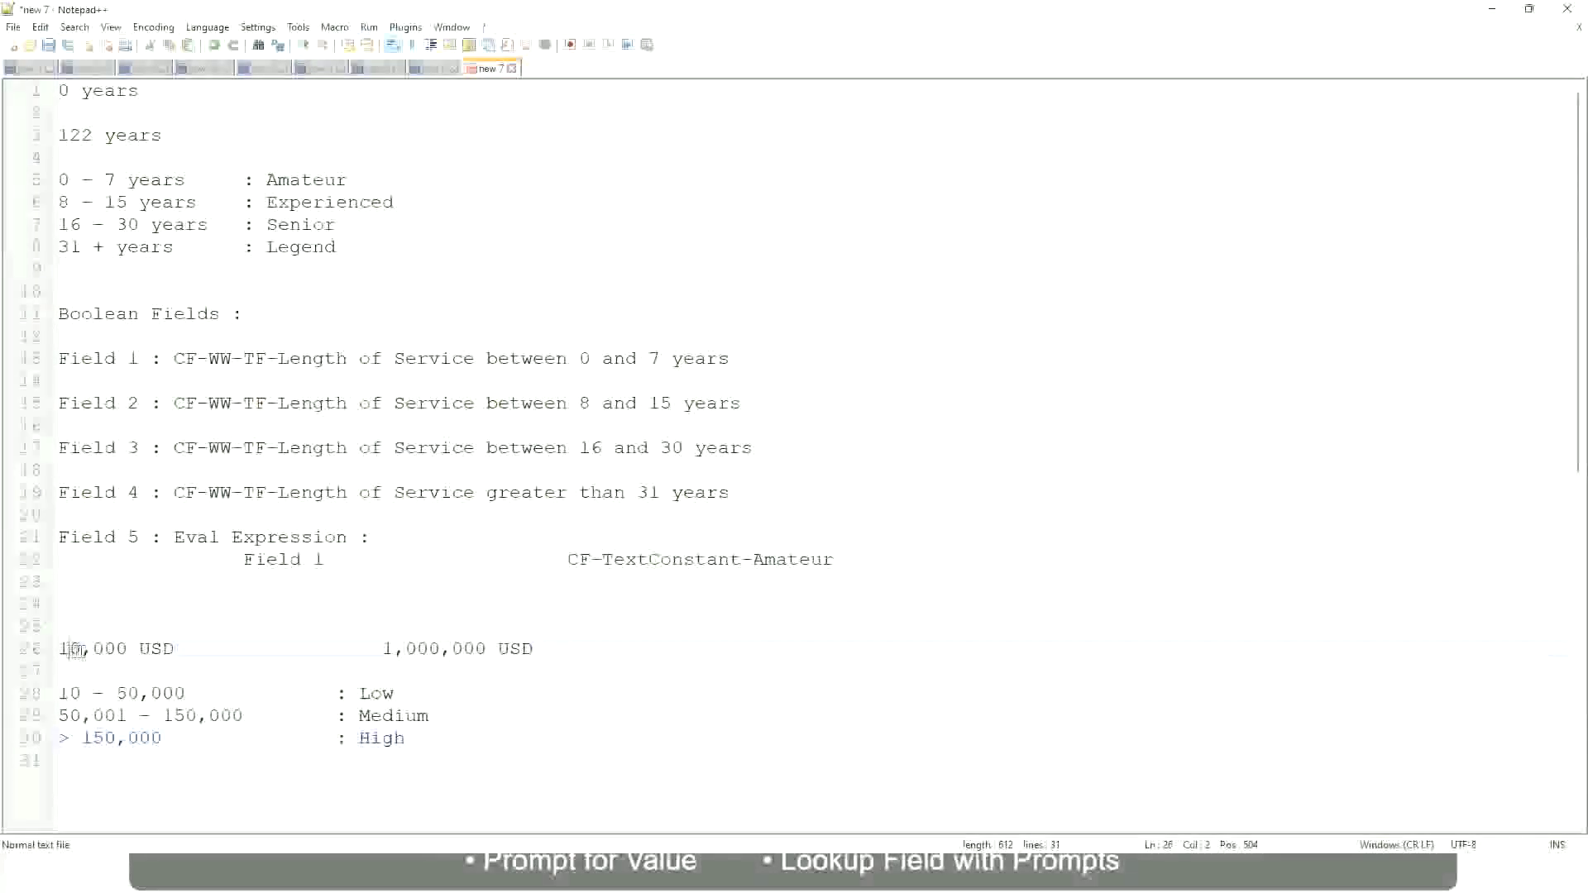
pyautogui.doubleClick(474, 650)
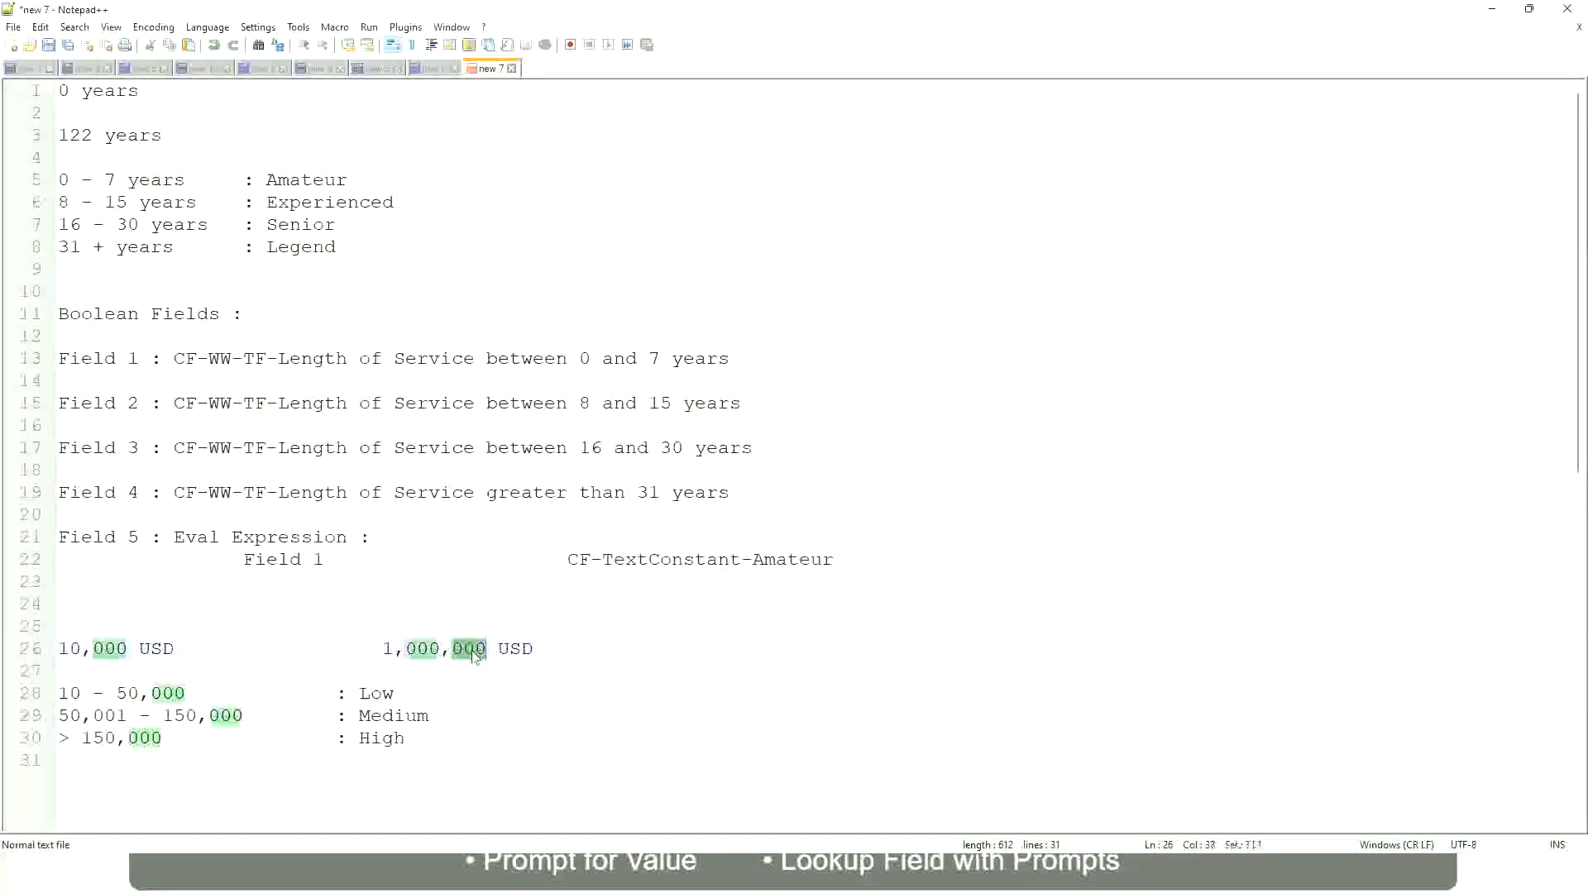
pyautogui.click(308, 719)
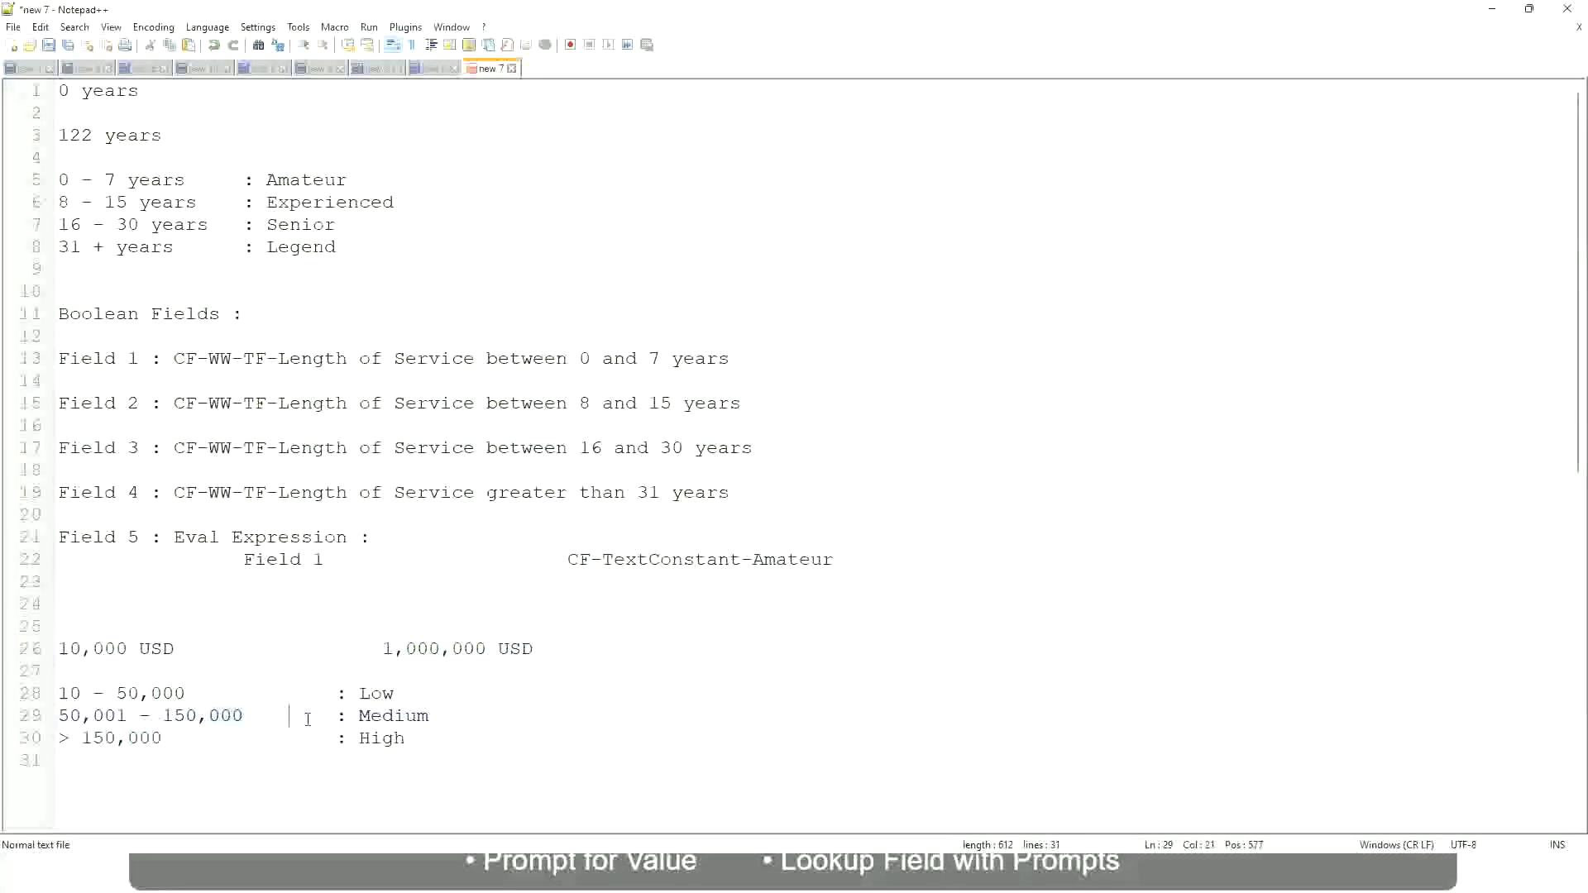
pyautogui.click(51, 648)
pyautogui.click(490, 651)
pyautogui.click(381, 693)
pyautogui.click(382, 743)
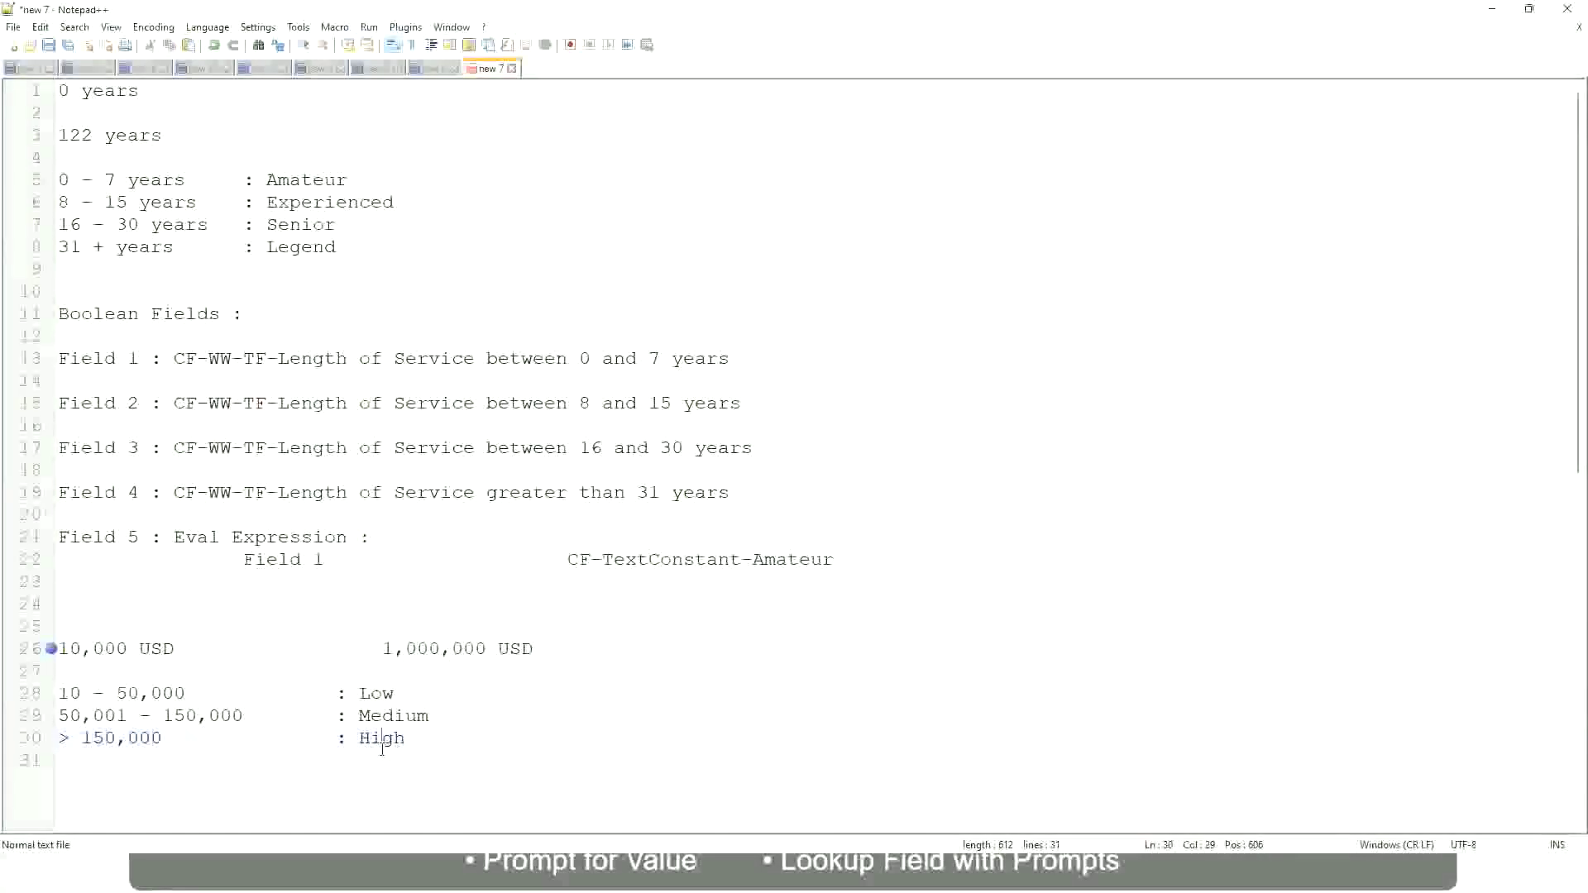
pyautogui.click(207, 670)
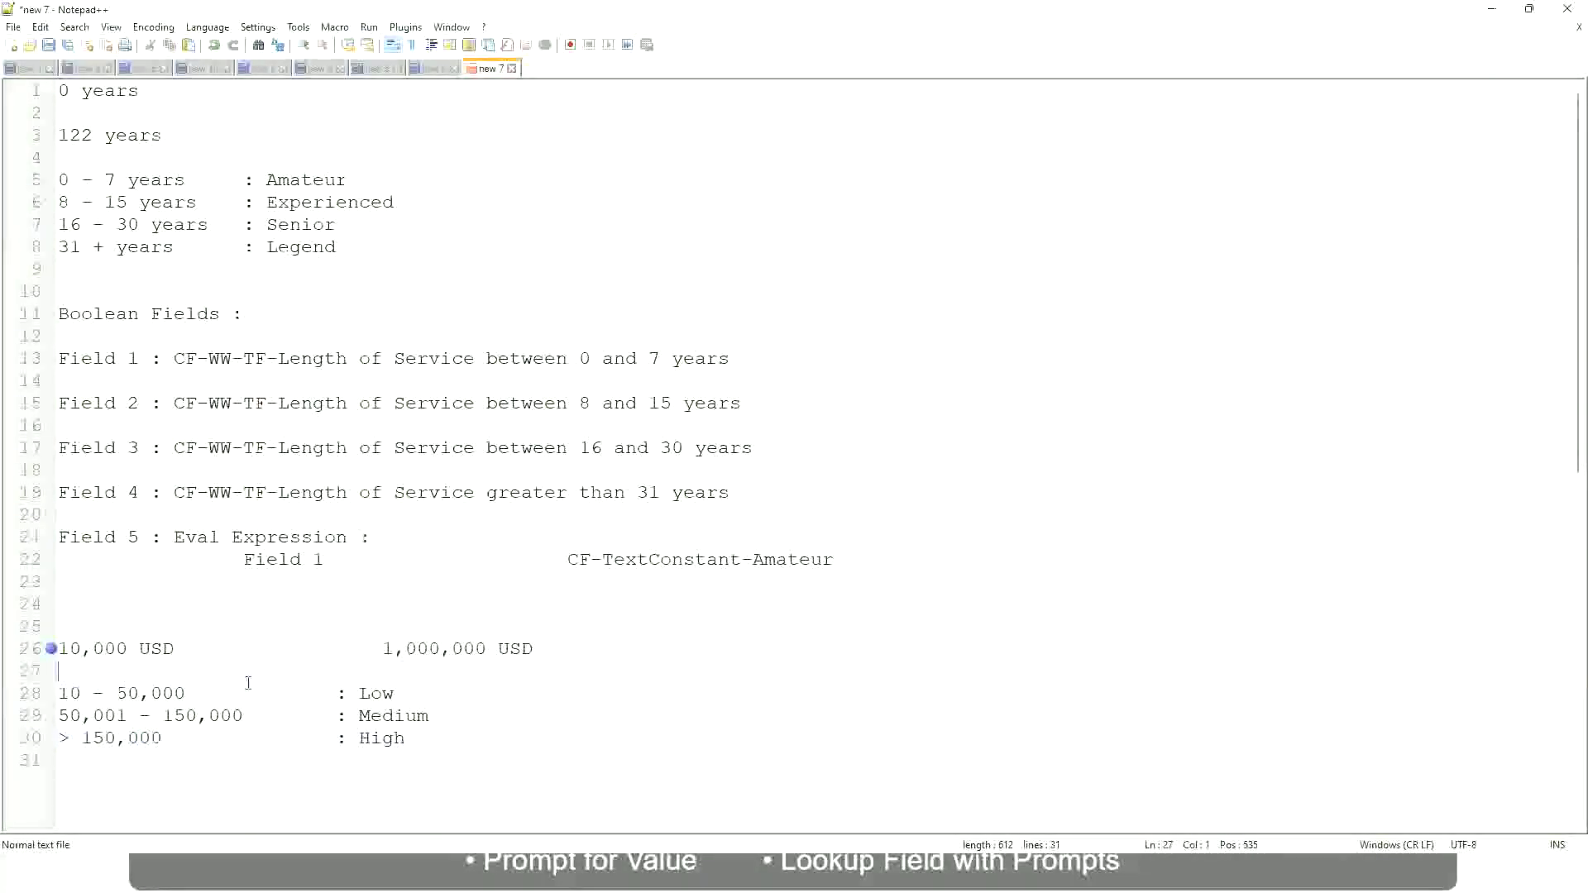
pyautogui.click(407, 735)
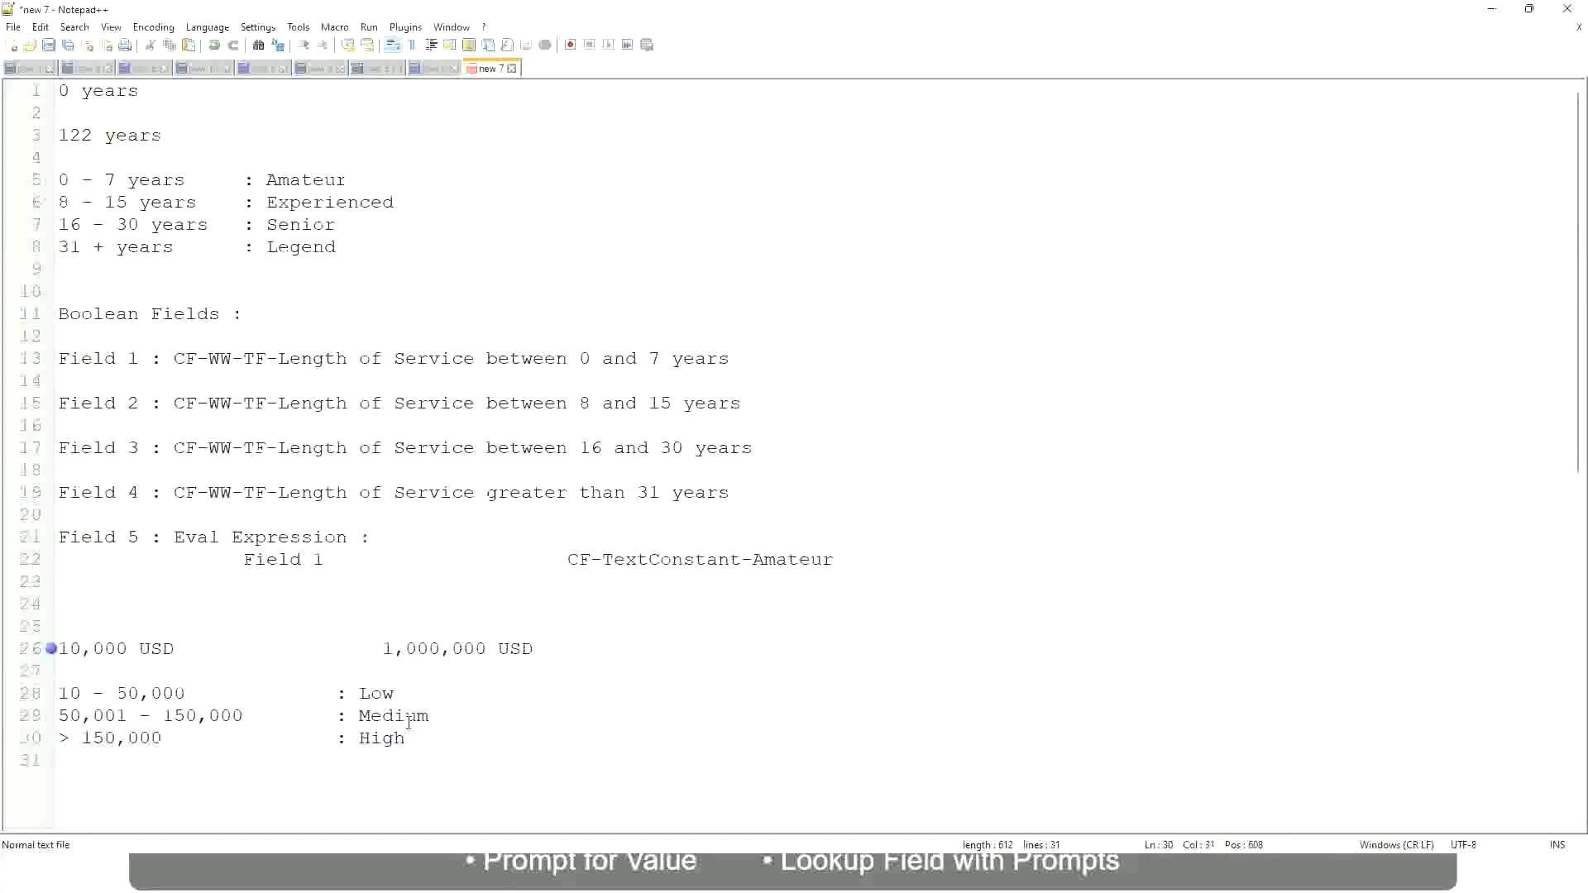